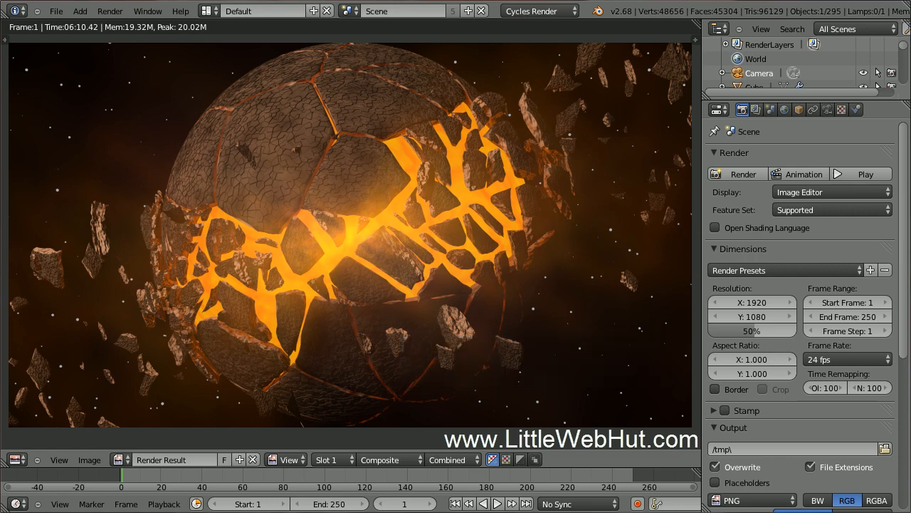
Start a new scene by reloading the default start-up file.
{"action": "left_click", "coordinate": [57, 11]}
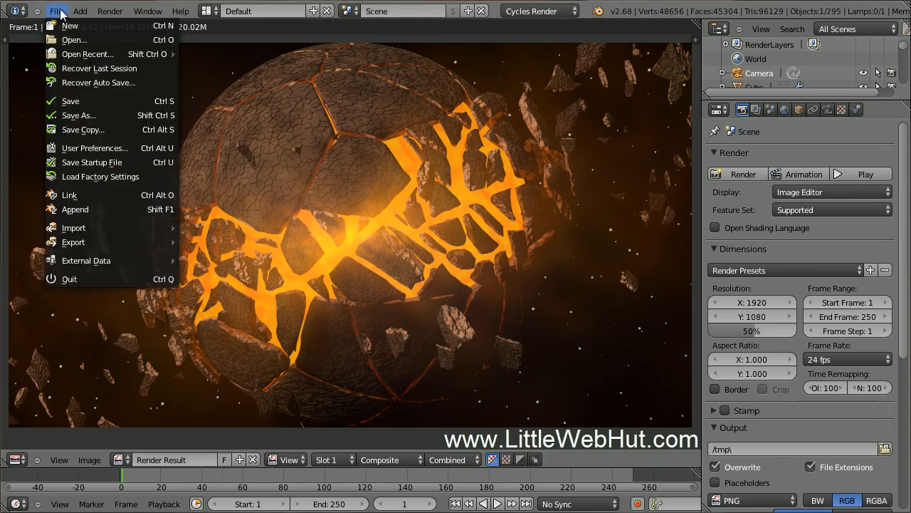
{"action": "left_click", "coordinate": [108, 28]}
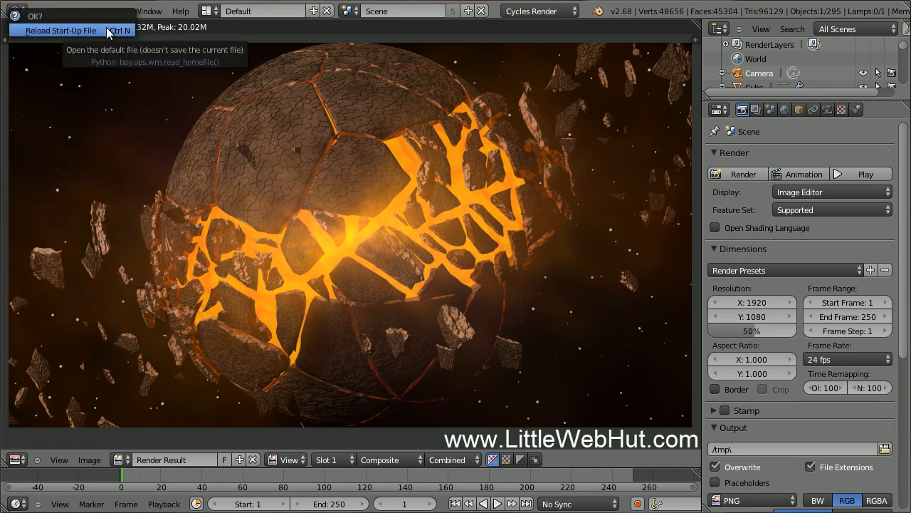
{"action": "left_click", "coordinate": [106, 29]}
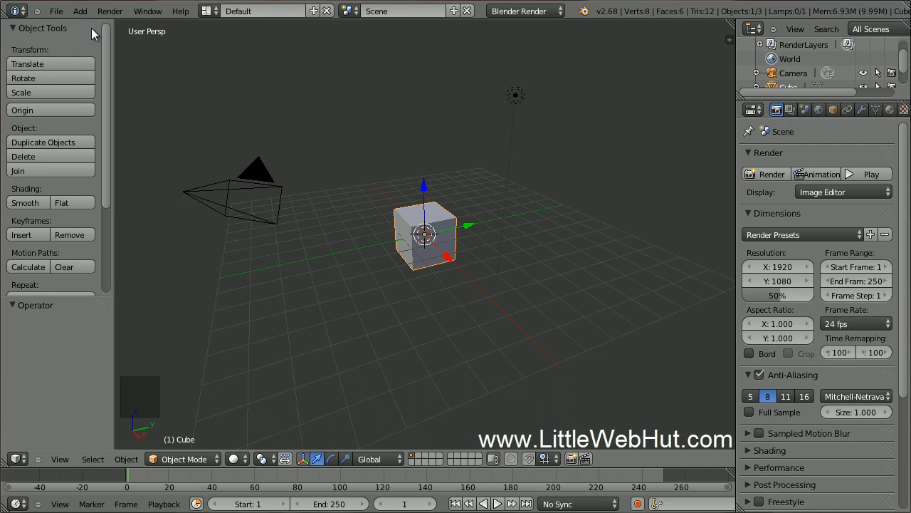
Find the Object: Cell Fracture add-on with the search term "cell", enable it, and bring its tool into view.
{"action": "left_click", "coordinate": [55, 12]}
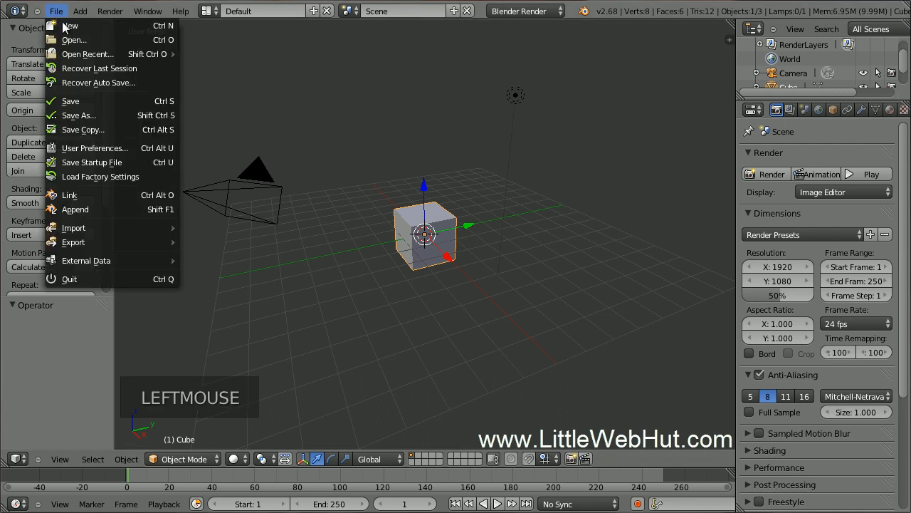
{"action": "left_click", "coordinate": [136, 147]}
{"action": "left_click_drag", "start_coordinate": [91, 0], "coordinate": [302, 41]}
{"action": "left_click", "coordinate": [375, 64]}
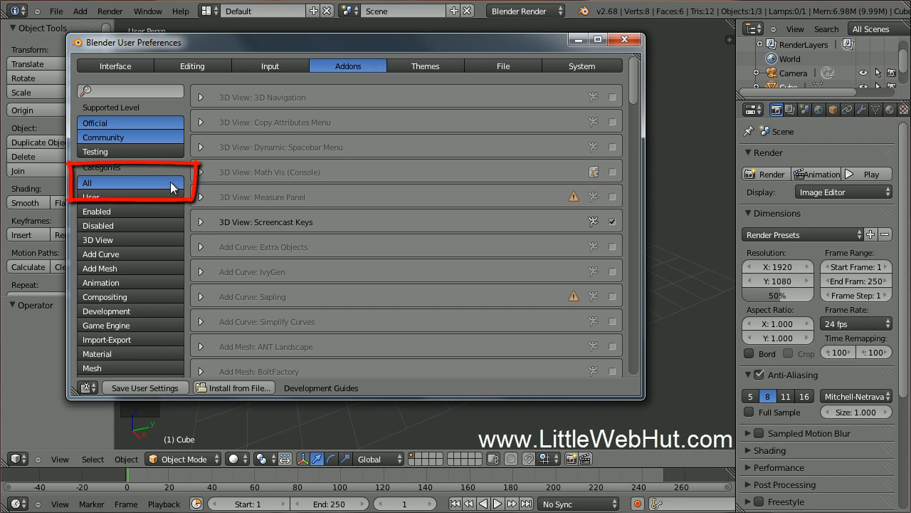
{"action": "left_click", "coordinate": [155, 88]}
{"action": "type", "text": "cell"}
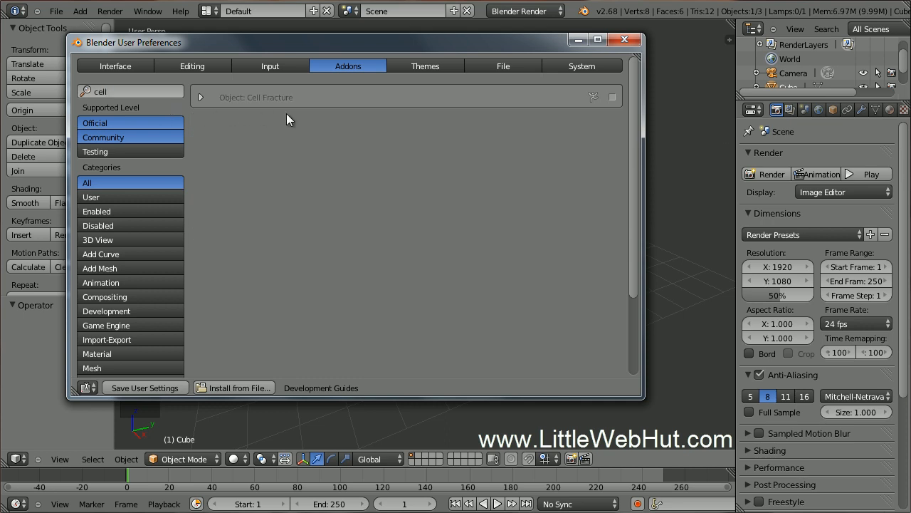
{"action": "left_click", "coordinate": [612, 98]}
{"action": "left_click", "coordinate": [626, 40]}
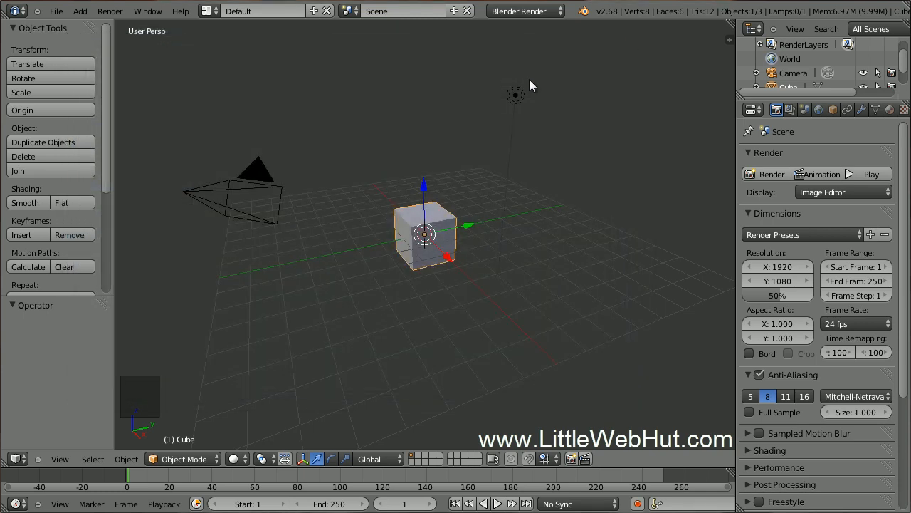
{"action": "left_click_drag", "start_coordinate": [106, 153], "coordinate": [107, 270]}
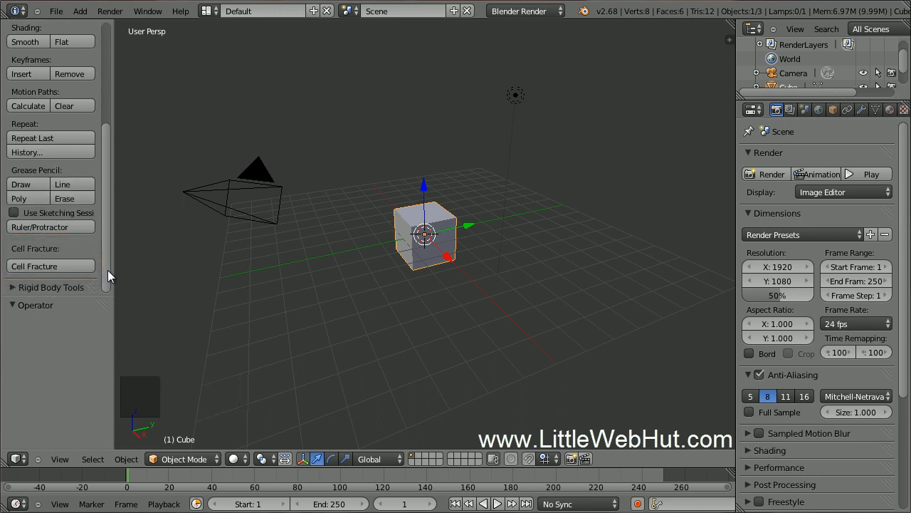
Delete the default cube and add a UV sphere mesh in its place.
{"action": "key", "text": "x"}
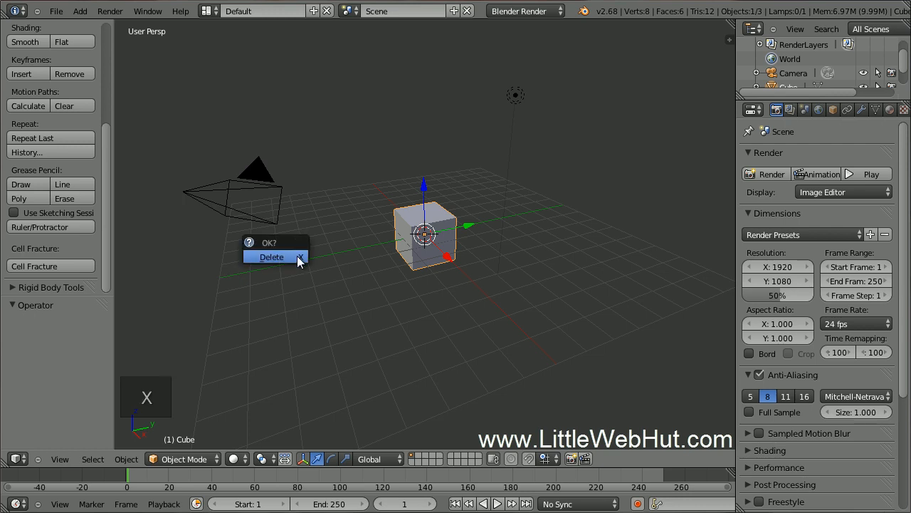
{"action": "left_click", "coordinate": [296, 257]}
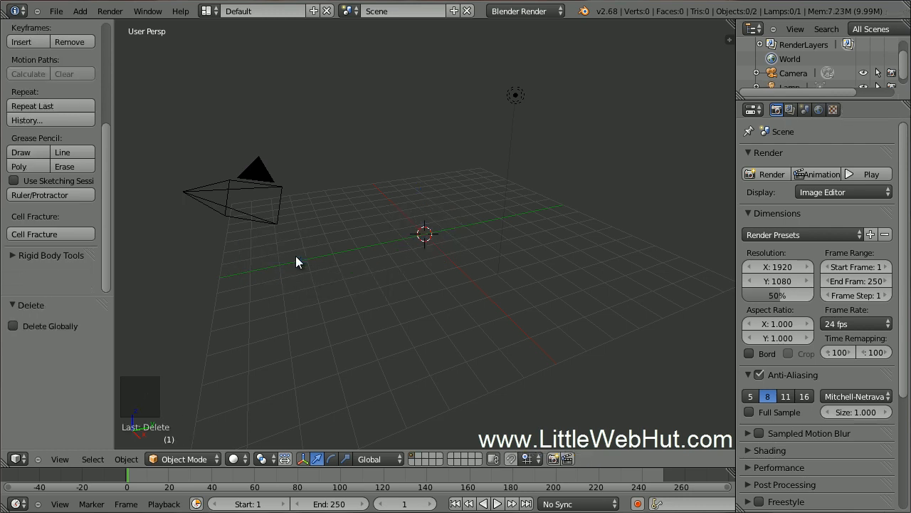
{"action": "key", "text": "shift+a"}
{"action": "mouse_move", "coordinate": [297, 257]}
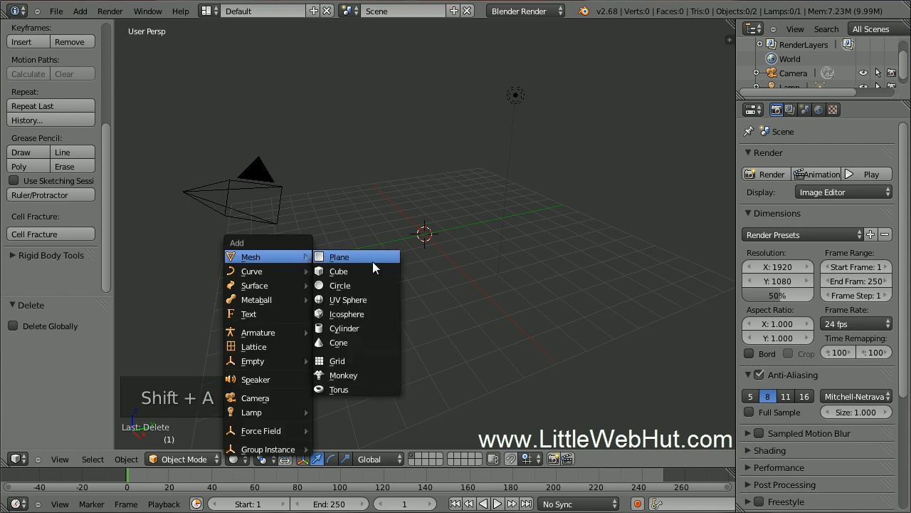
{"action": "left_click", "coordinate": [382, 304]}
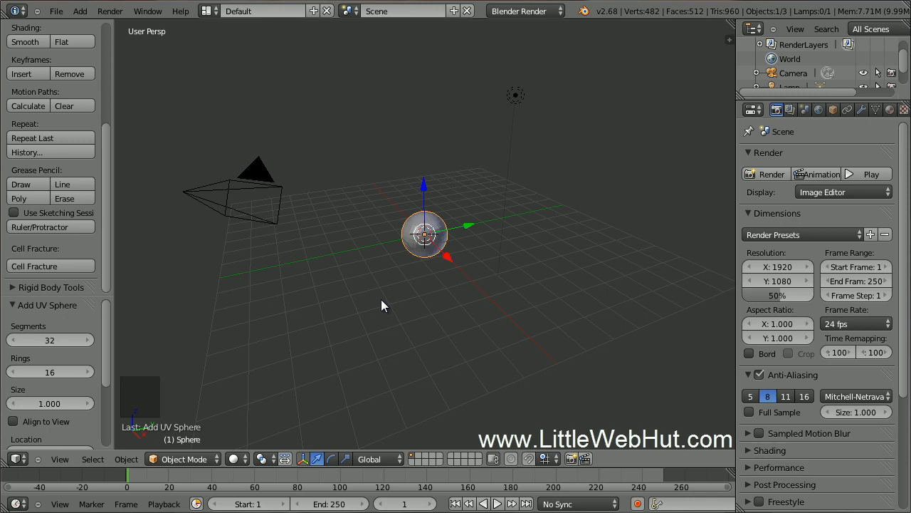
In the top orthographic view, move the lamp about -8 units in X and -5 units in Y, in front of the sphere.
{"action": "key", "text": "KP_5"}
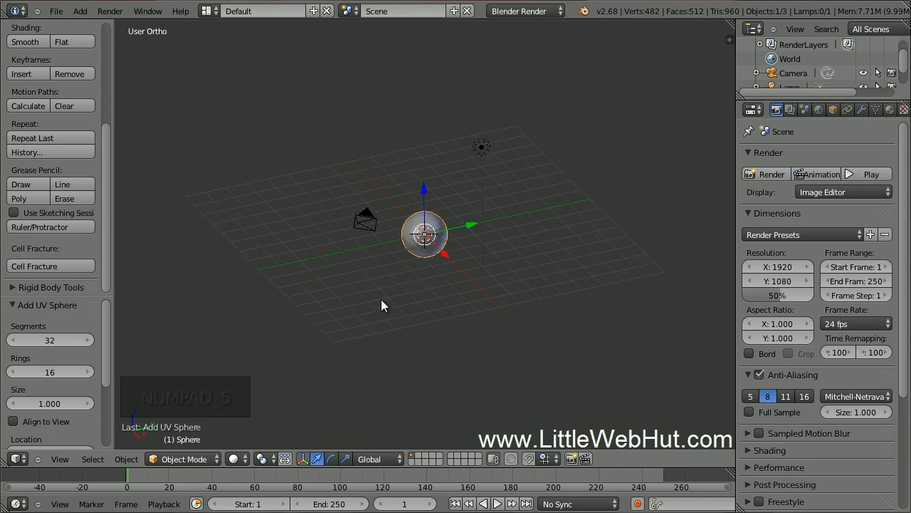
{"action": "key", "text": "KP_7"}
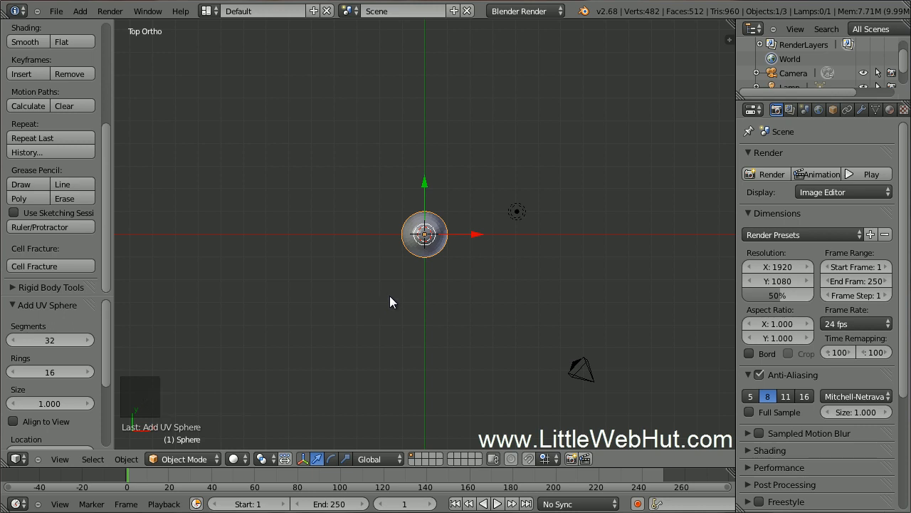
{"action": "right_click", "coordinate": [518, 211]}
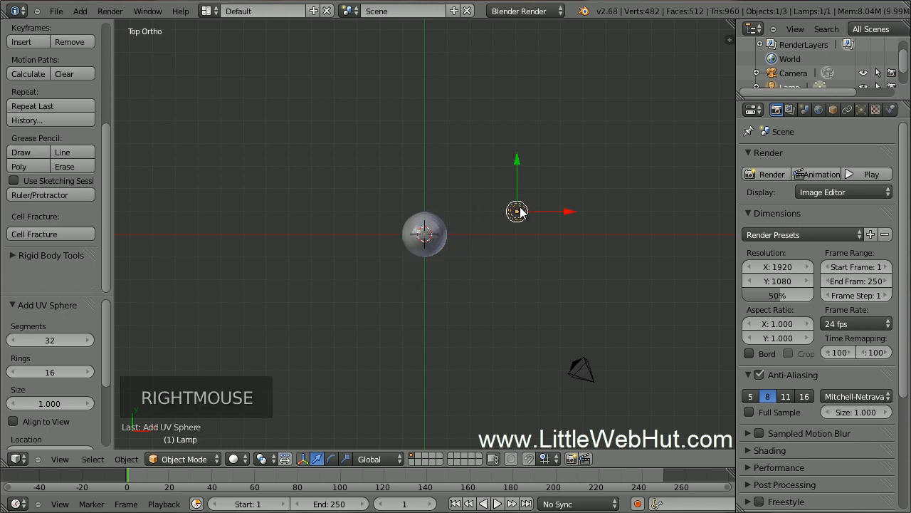
{"action": "key", "text": "g"}
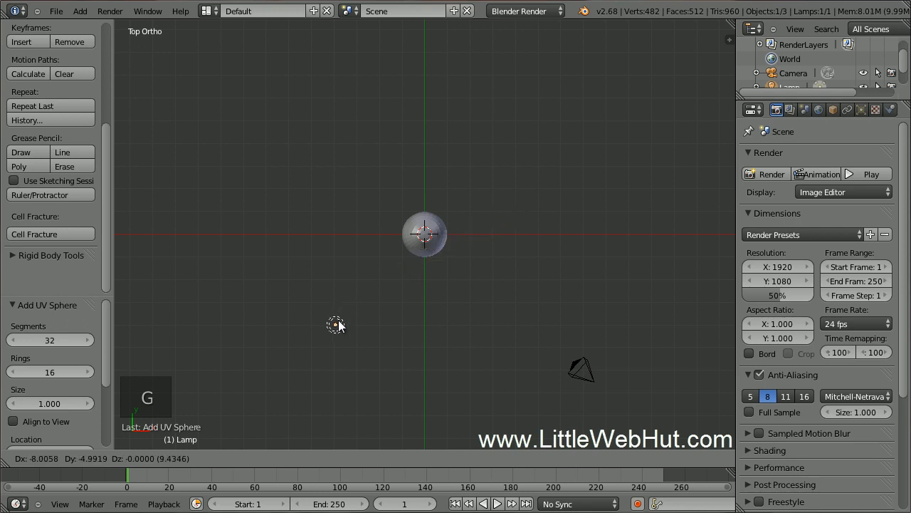
{"action": "left_click", "coordinate": [338, 326]}
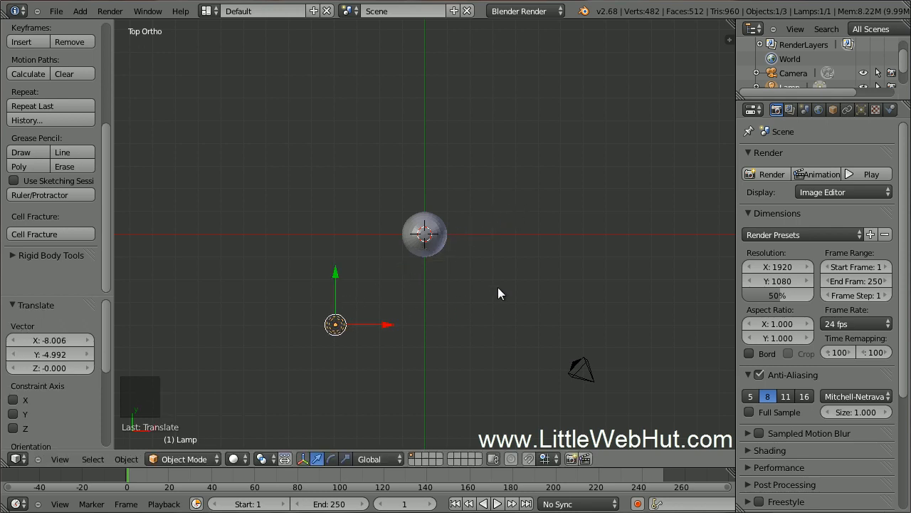
Display the lamp's settings and switch the render engine to Cycles Render.
{"action": "left_click", "coordinate": [861, 110]}
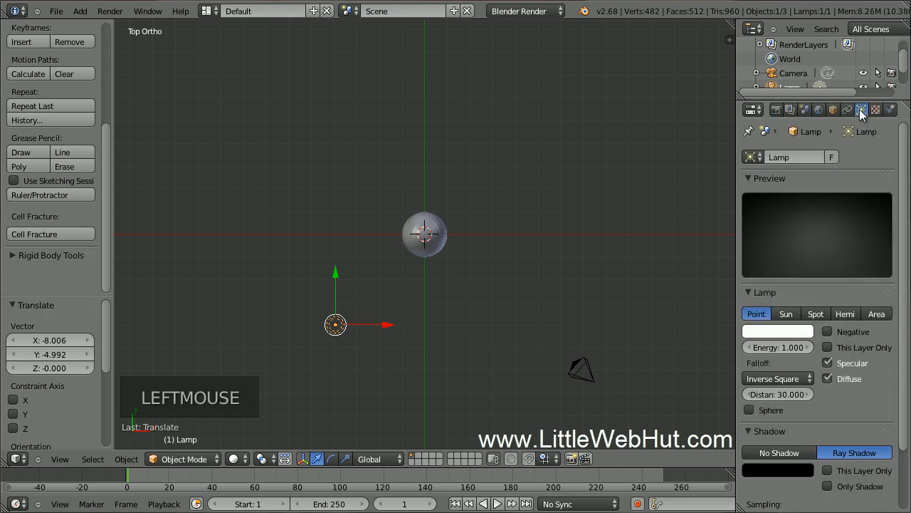
{"action": "left_click", "coordinate": [546, 11]}
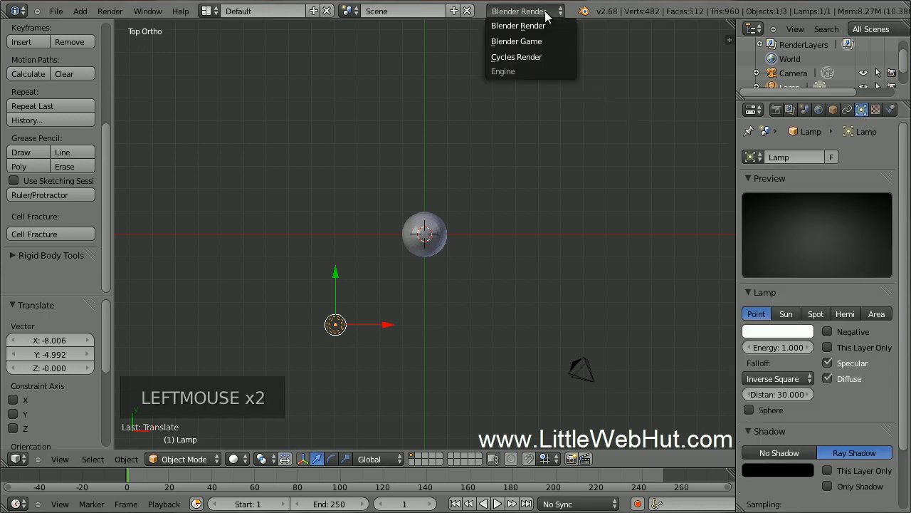
{"action": "left_click", "coordinate": [558, 57]}
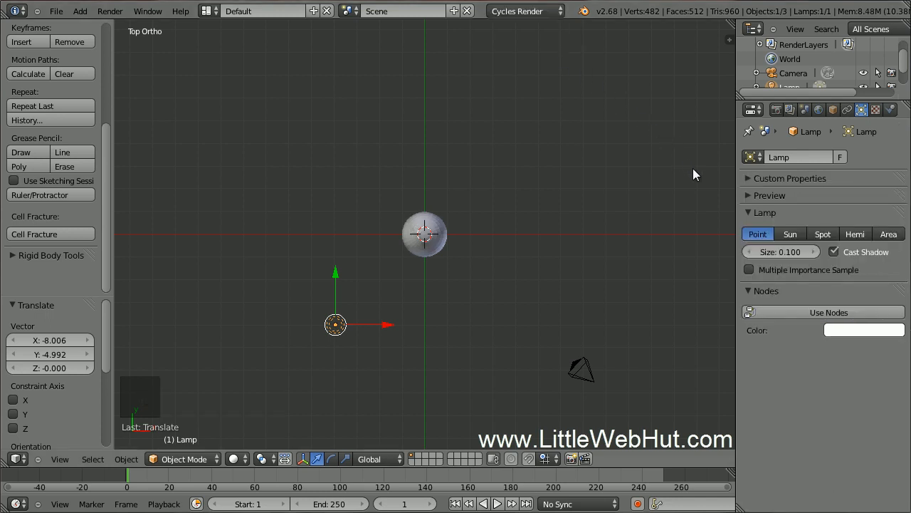
Set the point lamp's size to 3, enable nodes for it, and set its emission strength to 2000.
{"action": "left_click", "coordinate": [785, 253]}
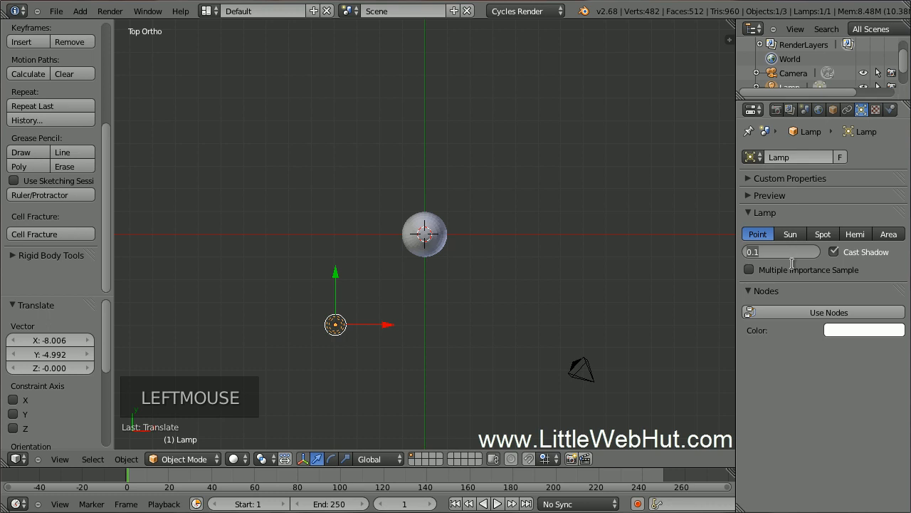
{"action": "type", "text": "3"}
{"action": "key", "text": "Return"}
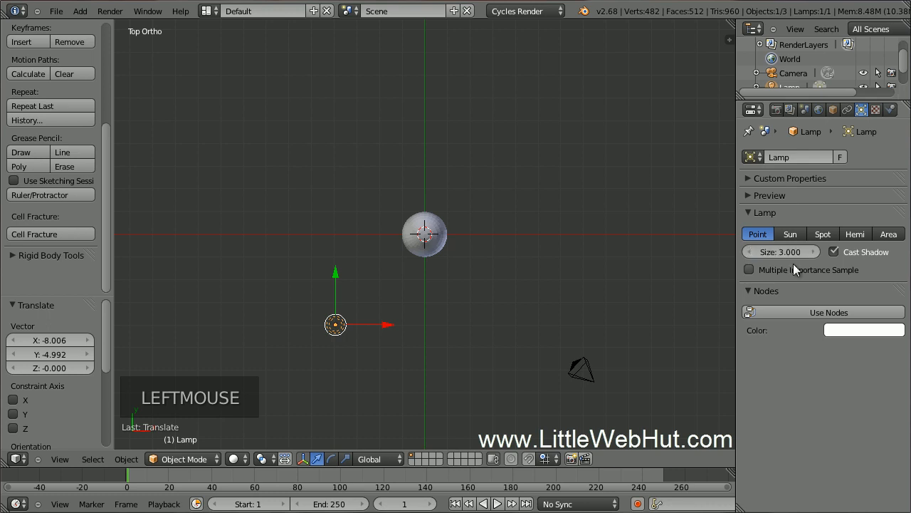
{"action": "left_click", "coordinate": [798, 311]}
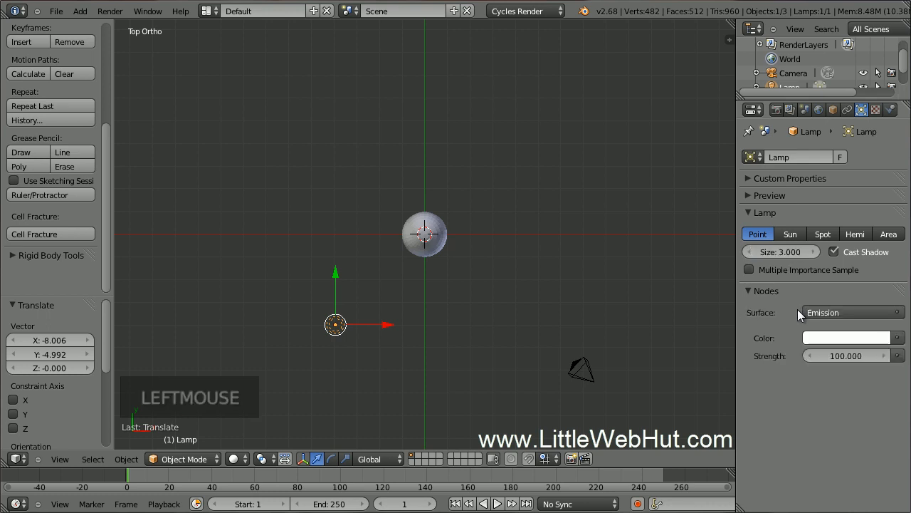
{"action": "left_click", "coordinate": [847, 354]}
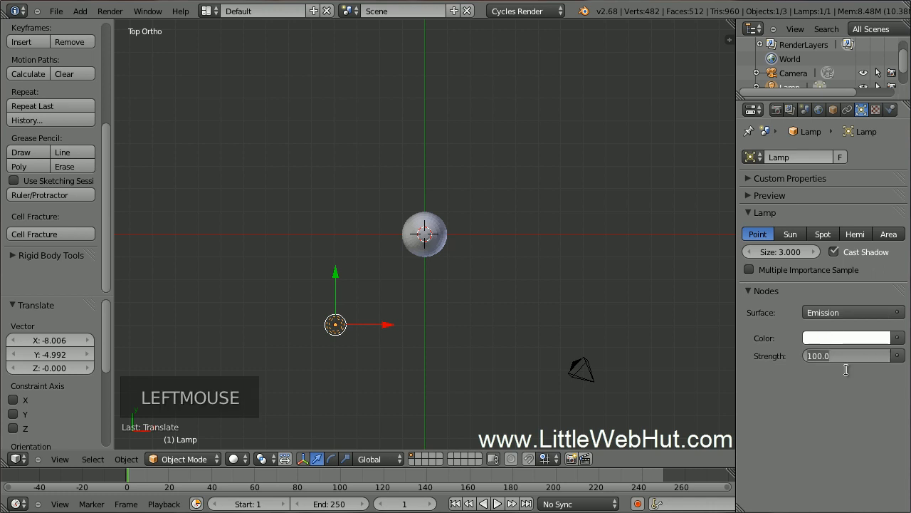
{"action": "type", "text": "2000"}
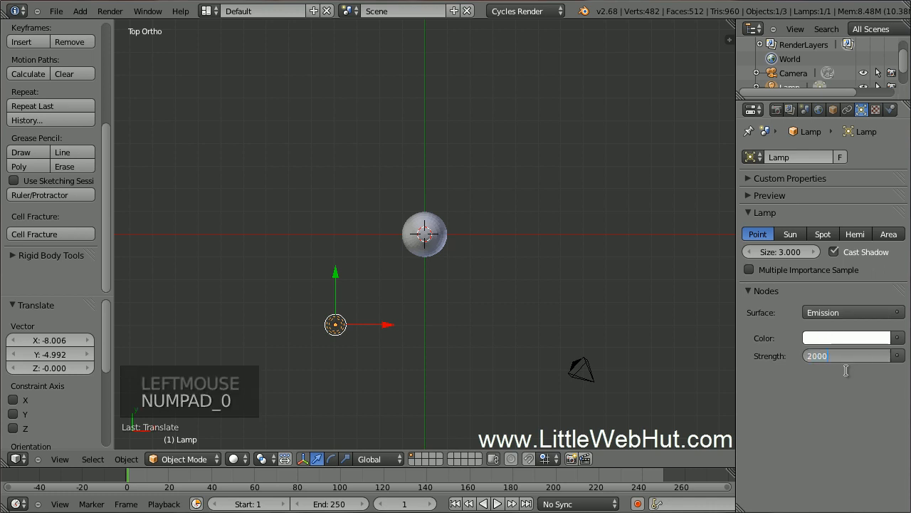
{"action": "key", "text": "Return"}
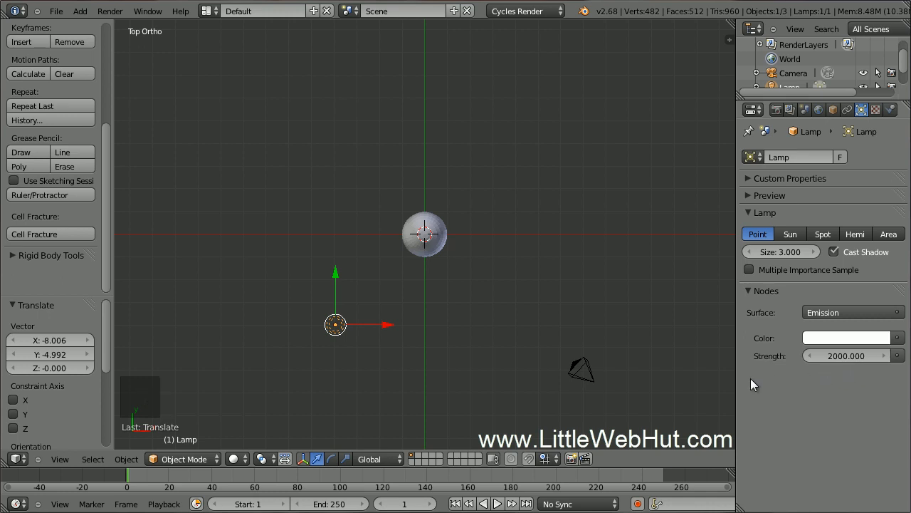
From the top, move the camera about -7.5 units in X and 2.5 in Y, and rotate it about 45.5° towards the sphere.
{"action": "right_click", "coordinate": [592, 377]}
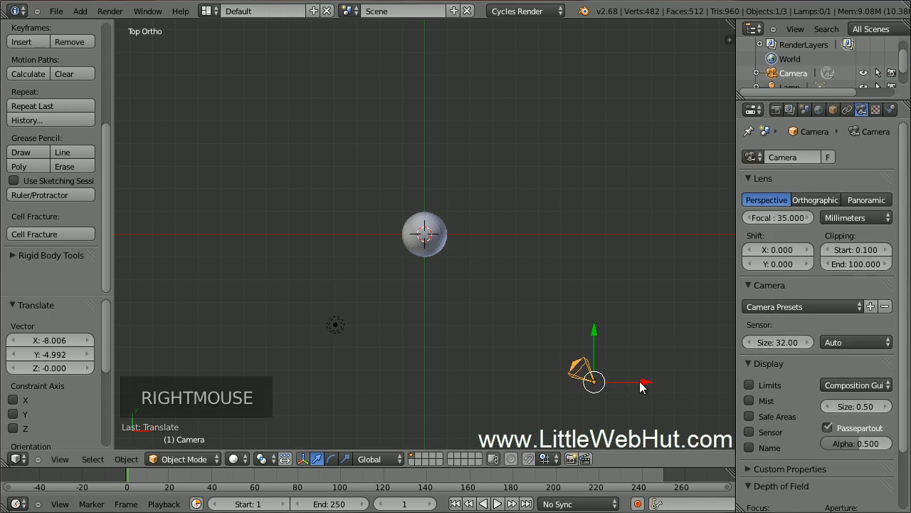
{"action": "left_click_drag", "start_coordinate": [647, 382], "coordinate": [474, 390]}
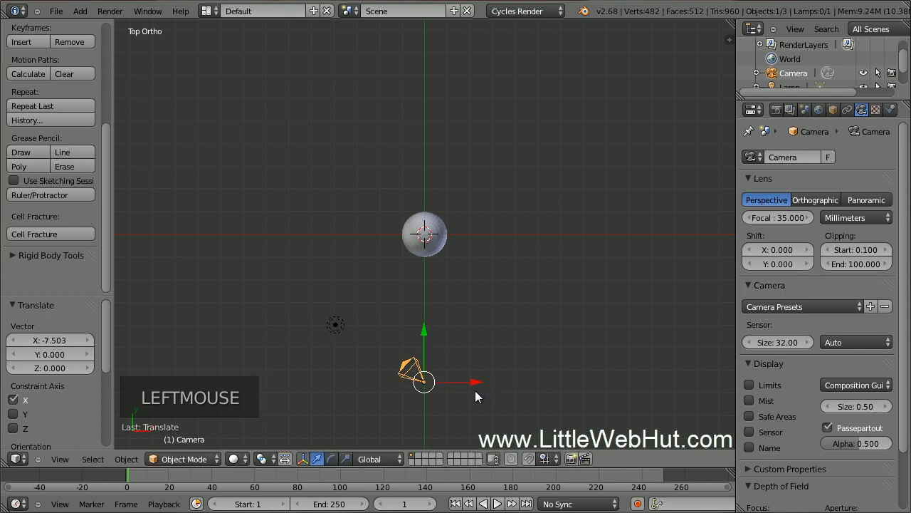
{"action": "left_click_drag", "start_coordinate": [423, 329], "coordinate": [425, 273]}
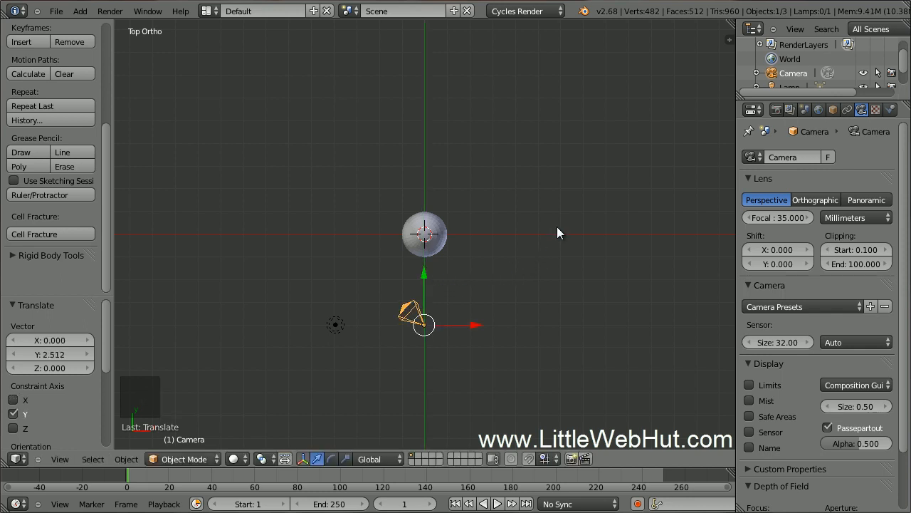
{"action": "key", "text": "r"}
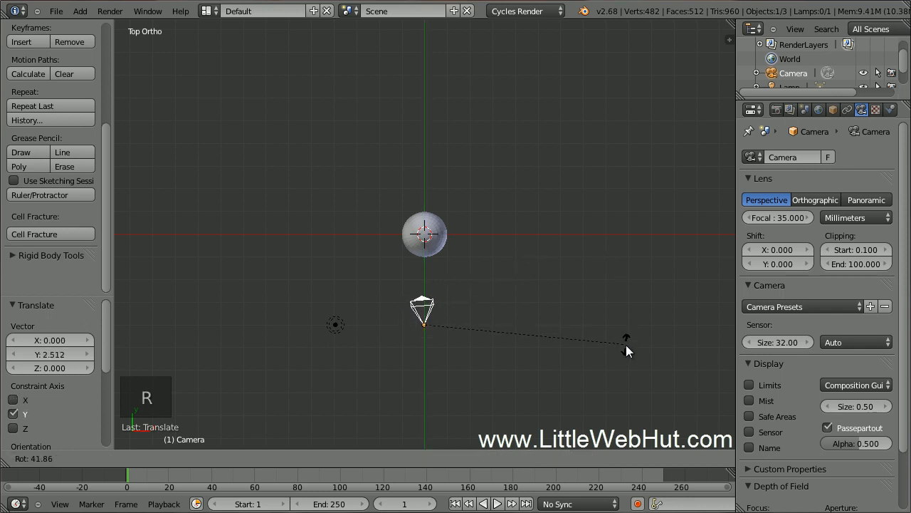
{"action": "left_click", "coordinate": [625, 362]}
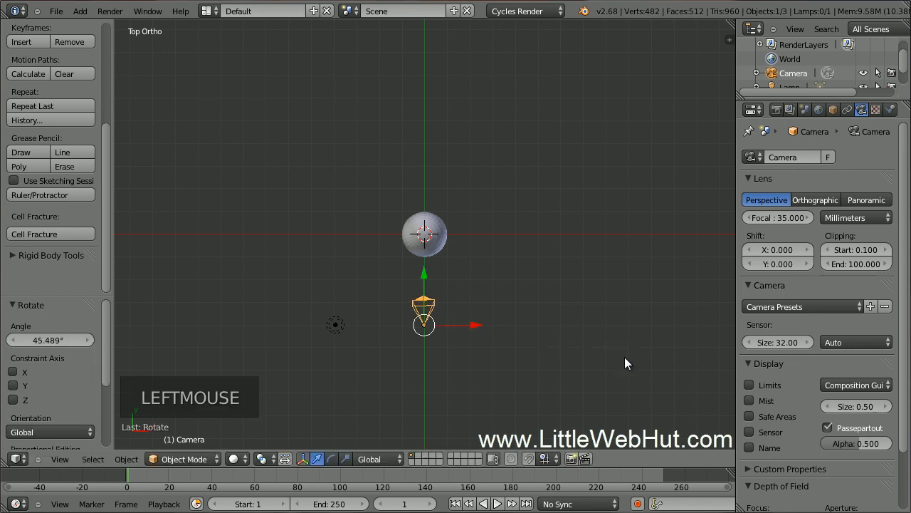
In the right side view, lower the camera about 5.3 units to the sphere's height and rotate it about -24.6° to aim level.
{"action": "key", "text": "KP_3"}
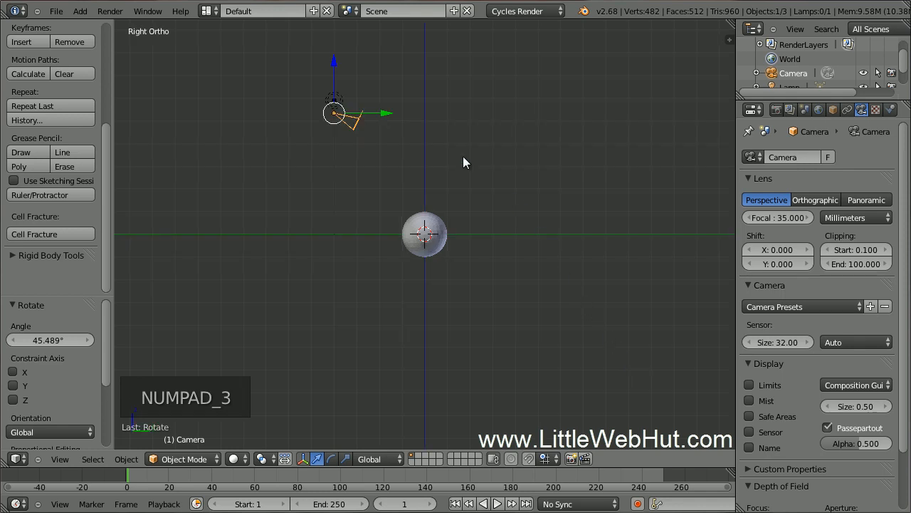
{"action": "left_click_drag", "start_coordinate": [335, 69], "coordinate": [317, 185]}
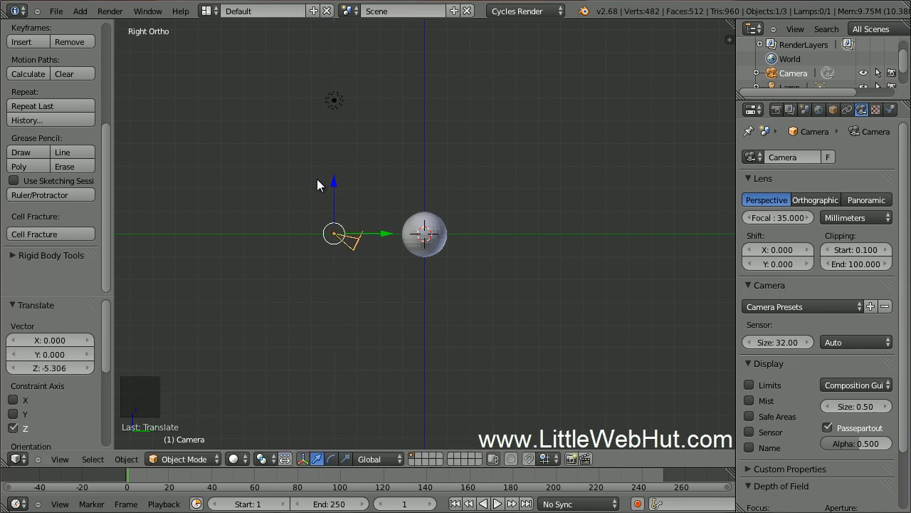
{"action": "key", "text": "r"}
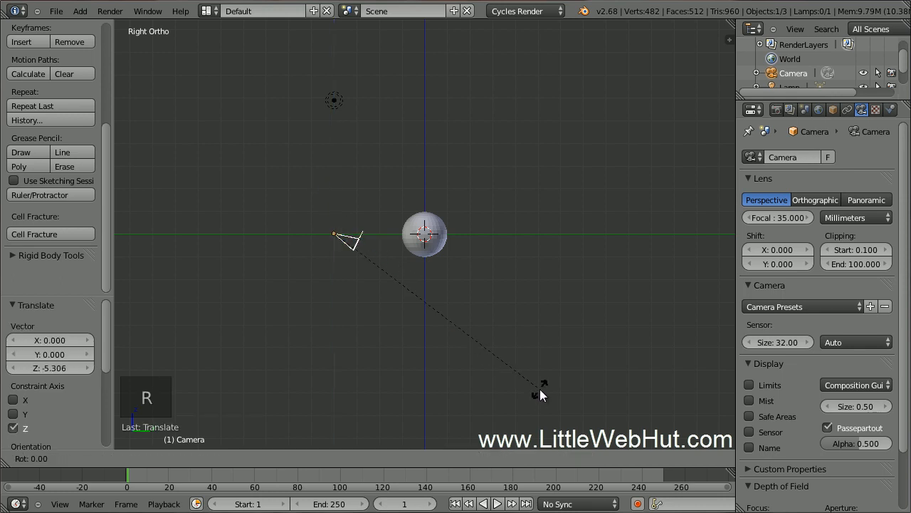
{"action": "left_click", "coordinate": [622, 304]}
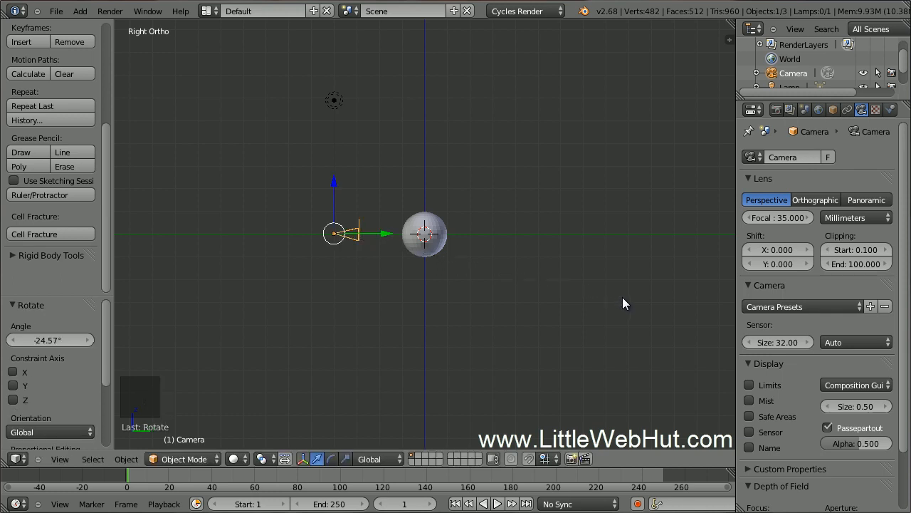
Subdivide the sphere with a Subdivision Surface modifier at view level 2 and apply the modifier.
{"action": "scroll", "coordinate": [626, 304], "scroll_direction": "up", "scroll_amount": 2}
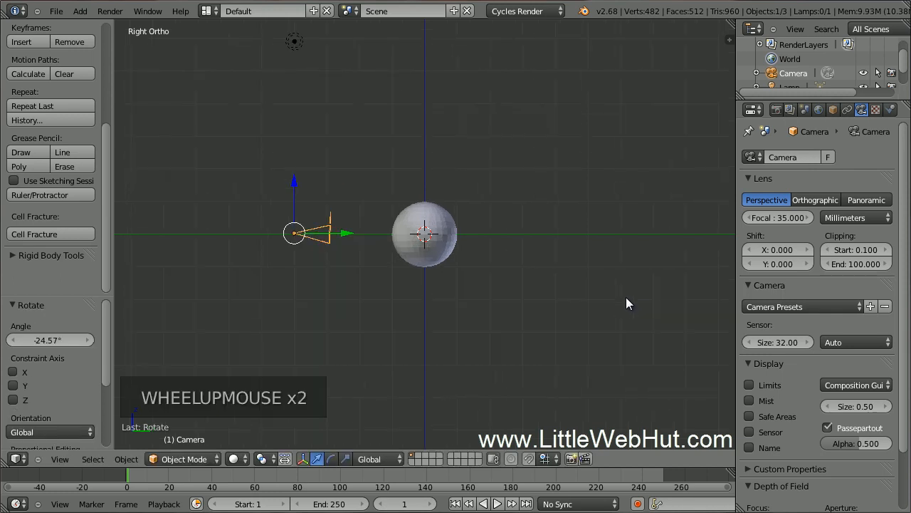
{"action": "scroll", "coordinate": [626, 299], "scroll_direction": "up", "scroll_amount": 8}
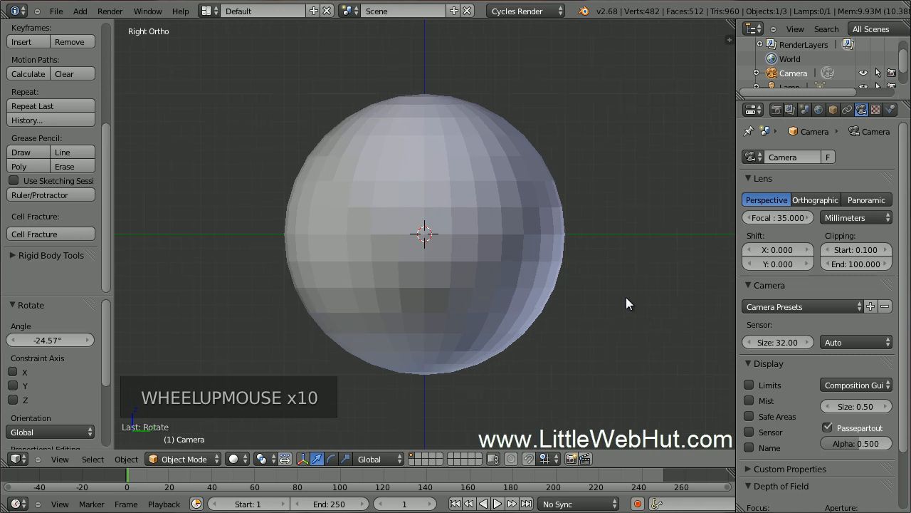
{"action": "scroll", "coordinate": [626, 304], "scroll_direction": "up", "scroll_amount": 2}
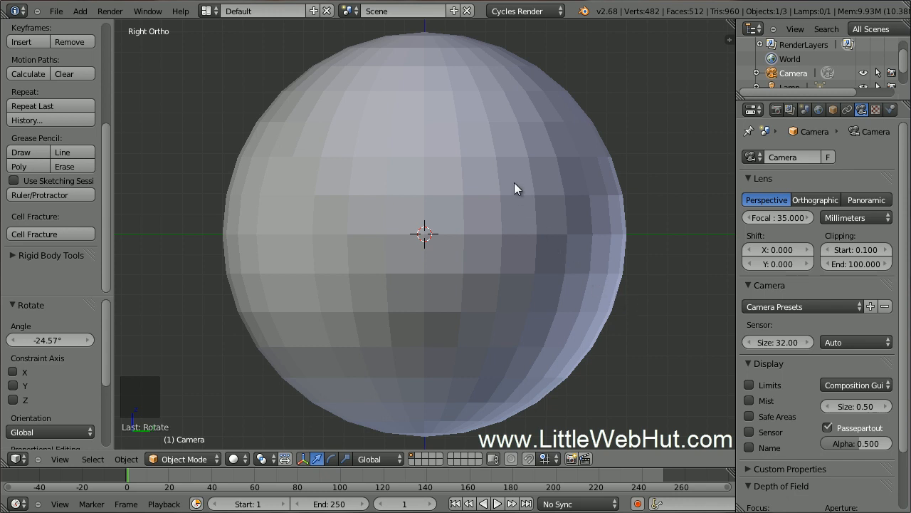
{"action": "right_click", "coordinate": [496, 163]}
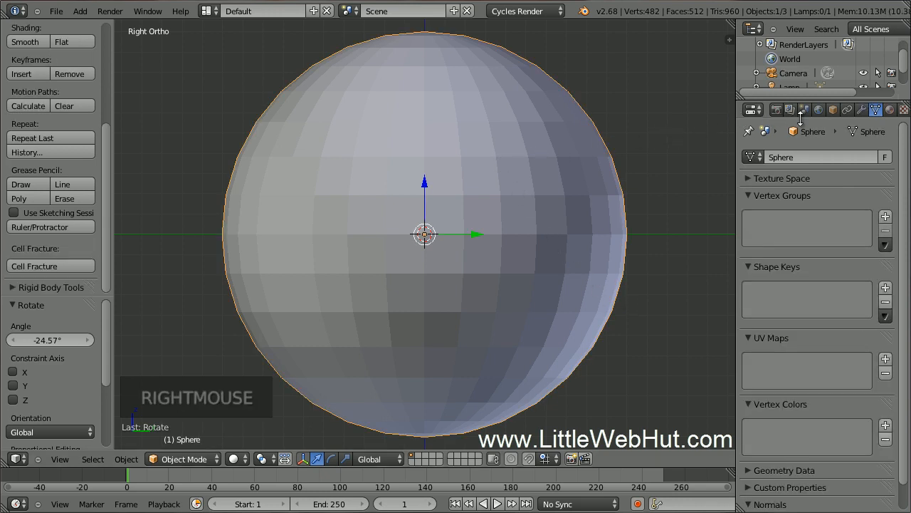
{"action": "left_click", "coordinate": [862, 109]}
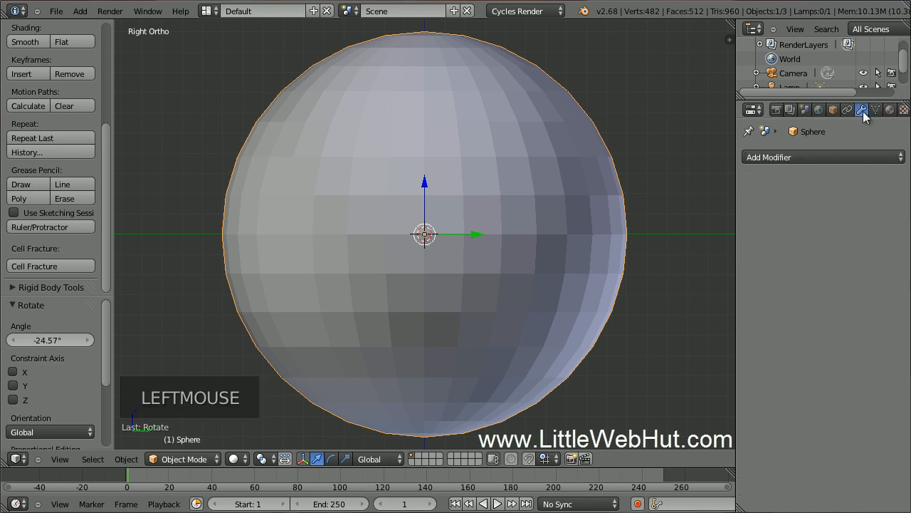
{"action": "left_click", "coordinate": [822, 157]}
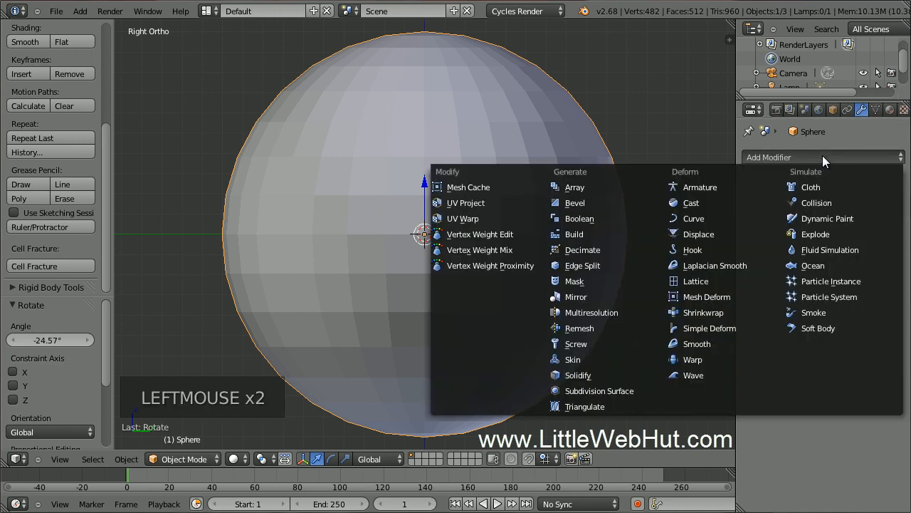
{"action": "left_click", "coordinate": [643, 390]}
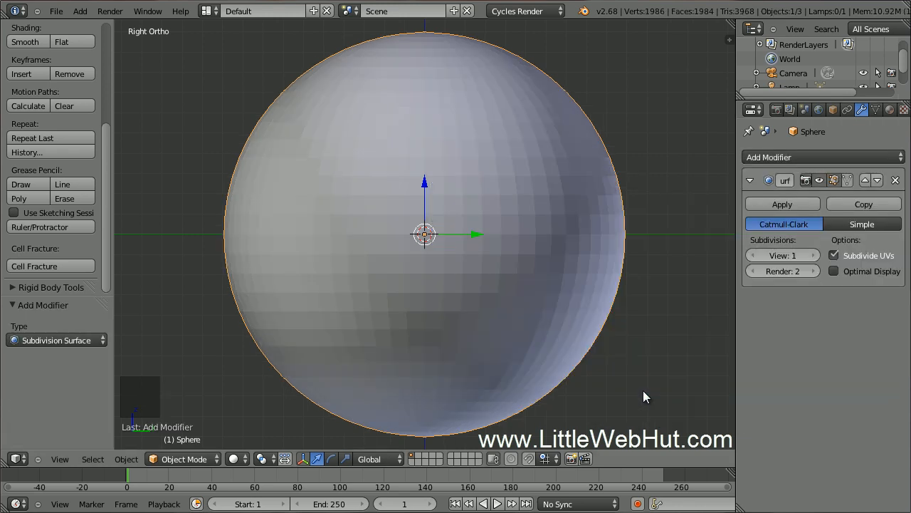
{"action": "left_click", "coordinate": [814, 254]}
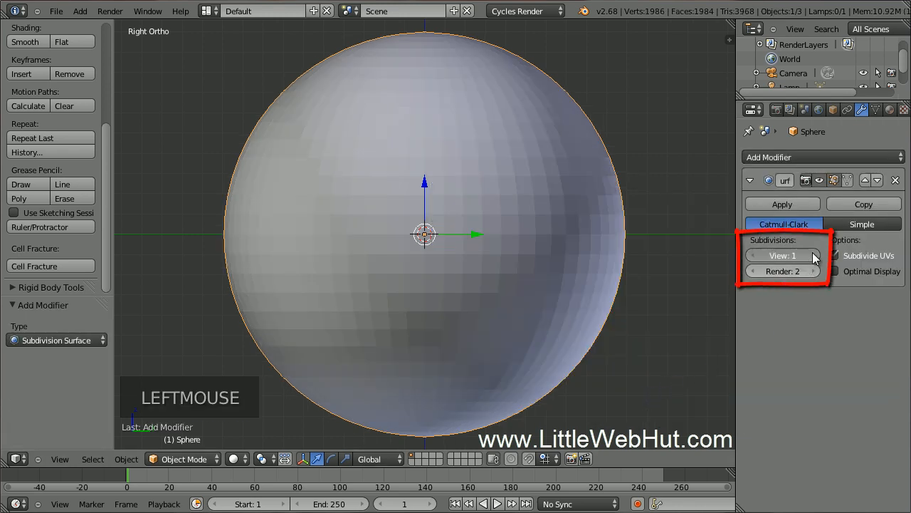
{"action": "left_click", "coordinate": [803, 202]}
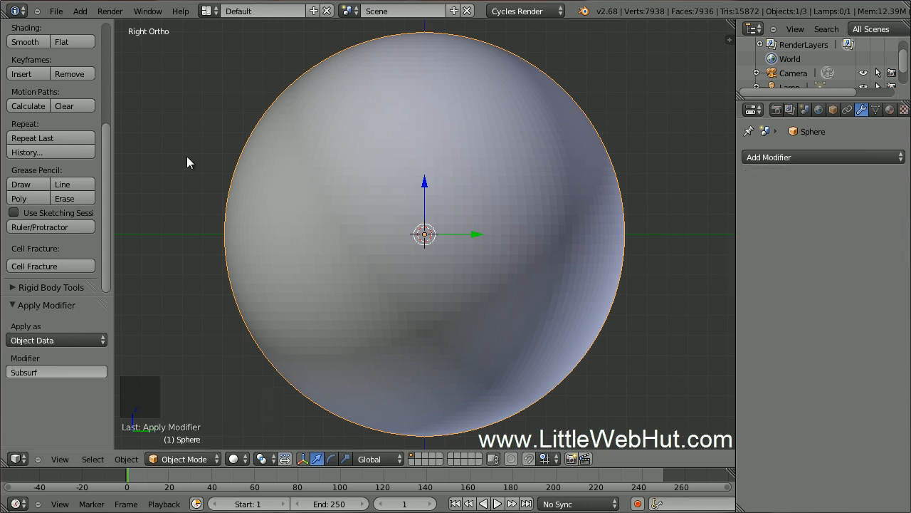
Shade the sphere smooth and give it a shell with an applied Solidify modifier of thickness 0.05.
{"action": "left_click_drag", "start_coordinate": [104, 155], "coordinate": [115, 79]}
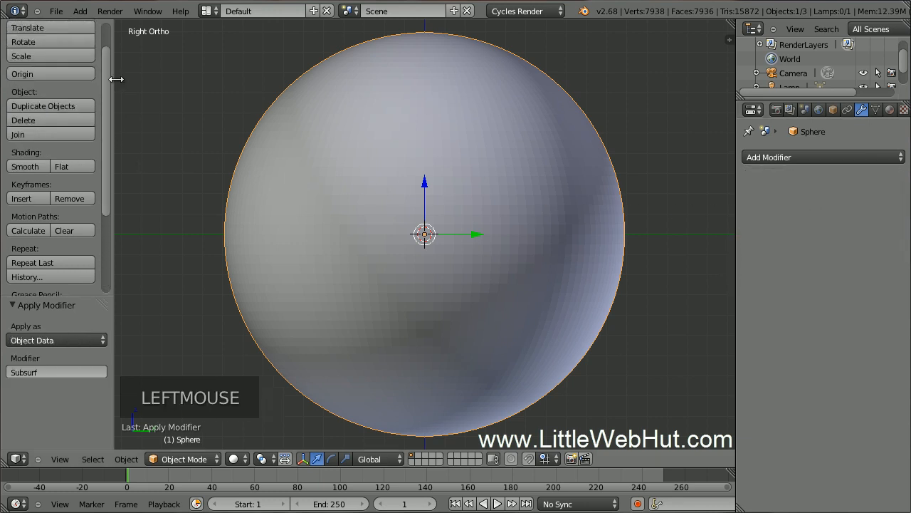
{"action": "left_click", "coordinate": [33, 167]}
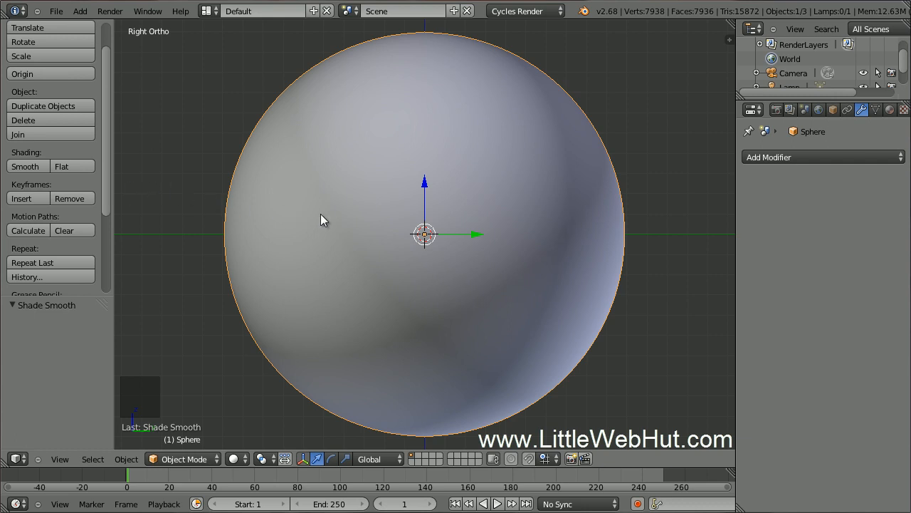
{"action": "left_click", "coordinate": [813, 156]}
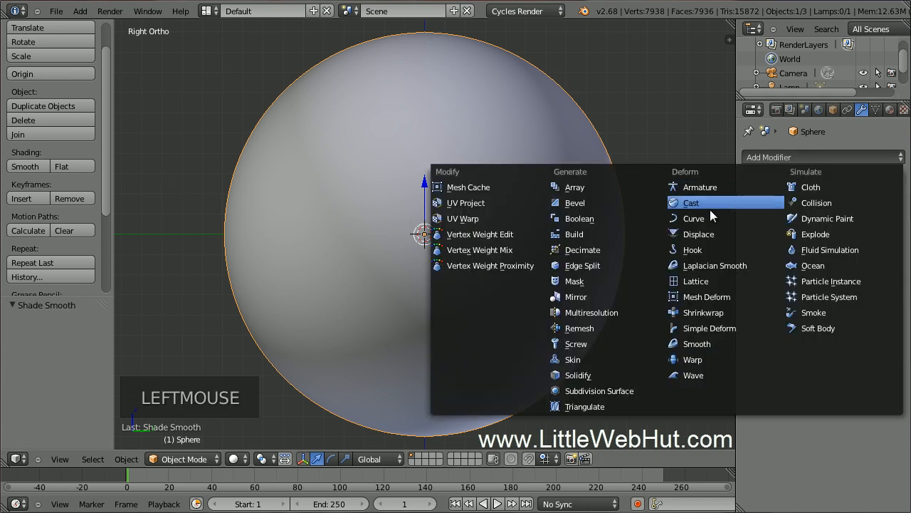
{"action": "left_click", "coordinate": [614, 374]}
{"action": "left_click", "coordinate": [787, 223]}
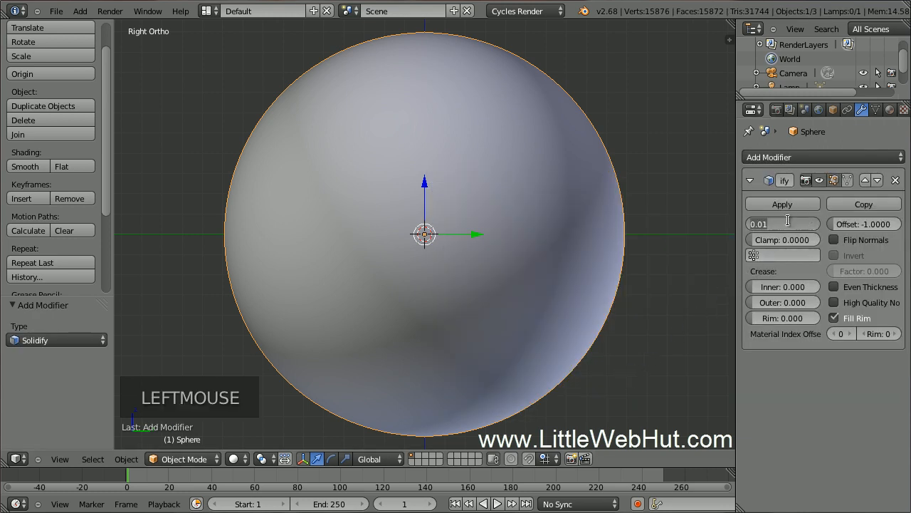
{"action": "type", "text": ".05"}
{"action": "key", "text": "Return"}
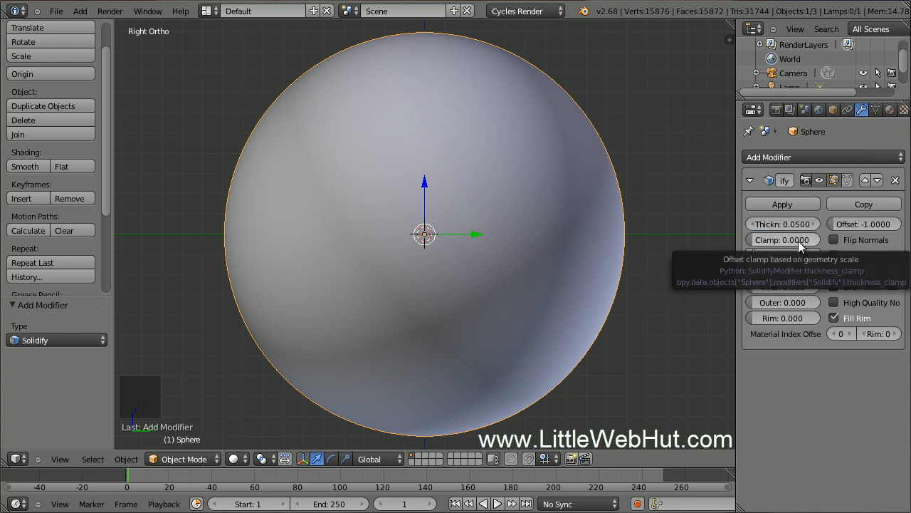
{"action": "left_click", "coordinate": [796, 204]}
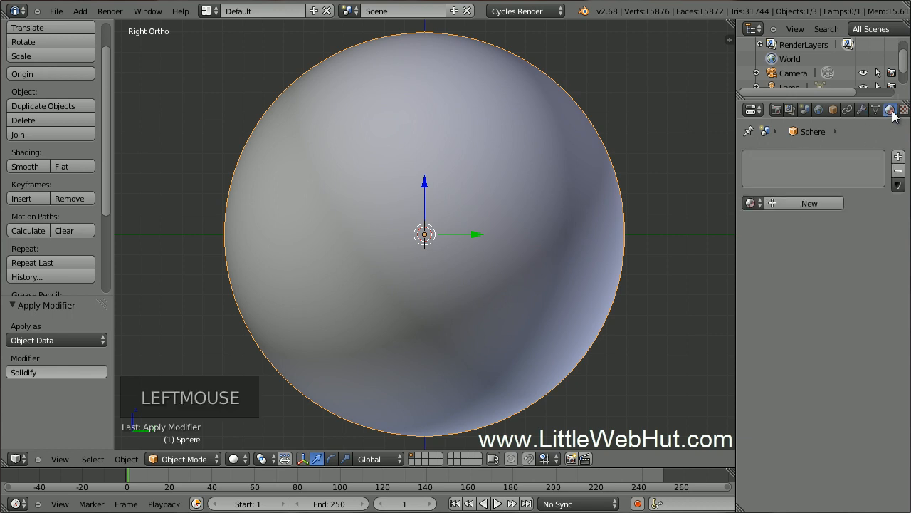
Give the sphere a new material whose surface is a Mix Shader combining two Diffuse BSDF shaders.
{"action": "left_click", "coordinate": [786, 203]}
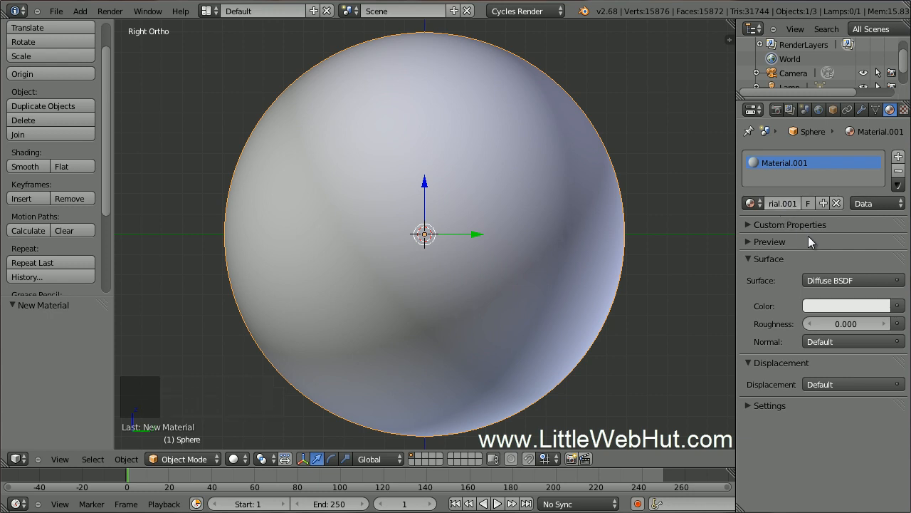
{"action": "left_click", "coordinate": [857, 280]}
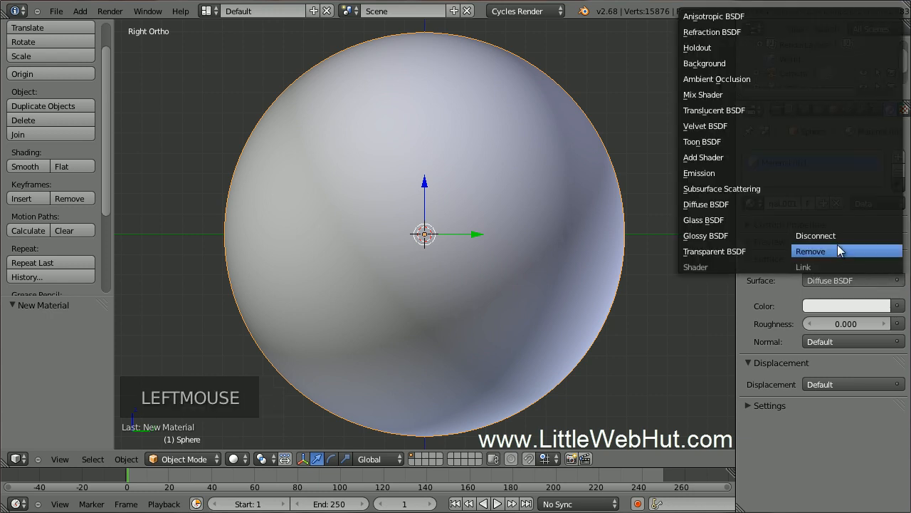
{"action": "left_click", "coordinate": [749, 94]}
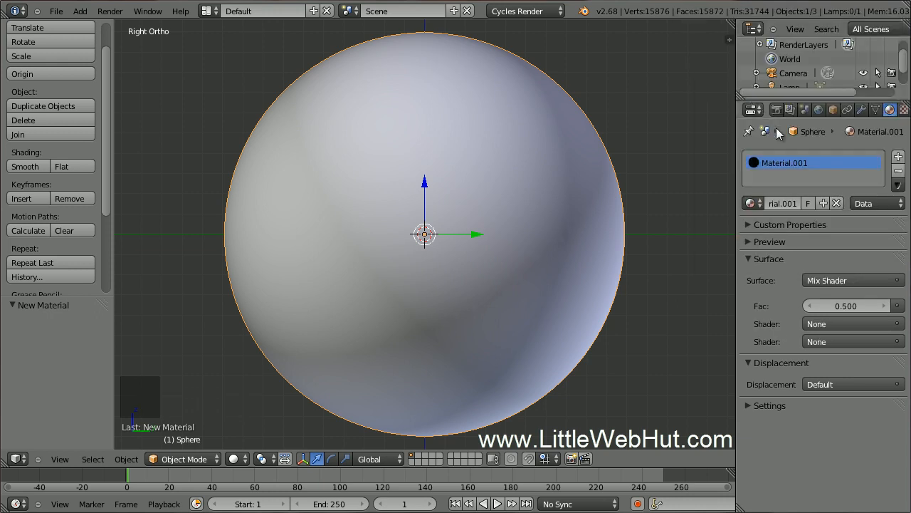
{"action": "left_click", "coordinate": [837, 322]}
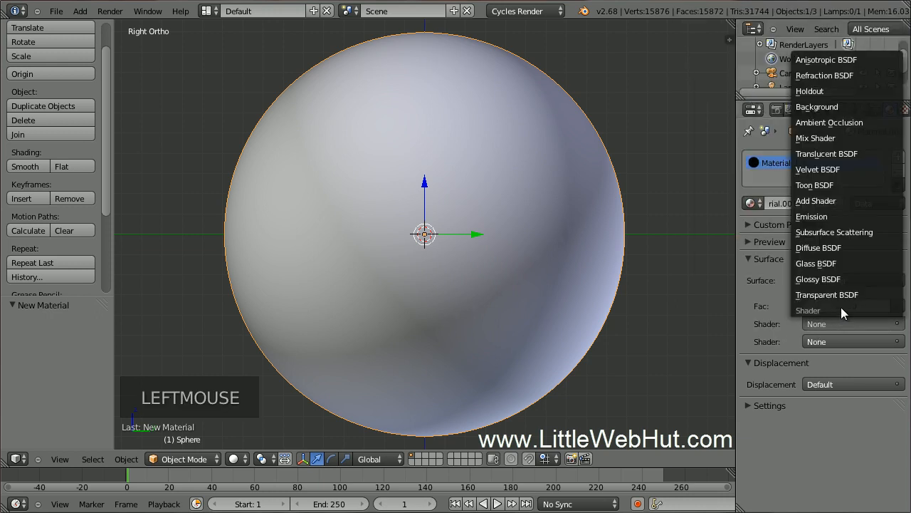
{"action": "left_click", "coordinate": [851, 247]}
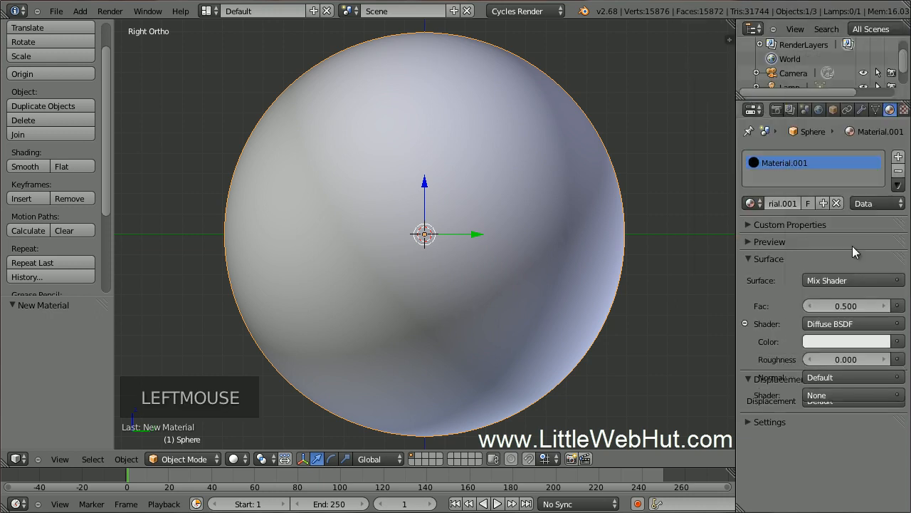
{"action": "left_click", "coordinate": [842, 393]}
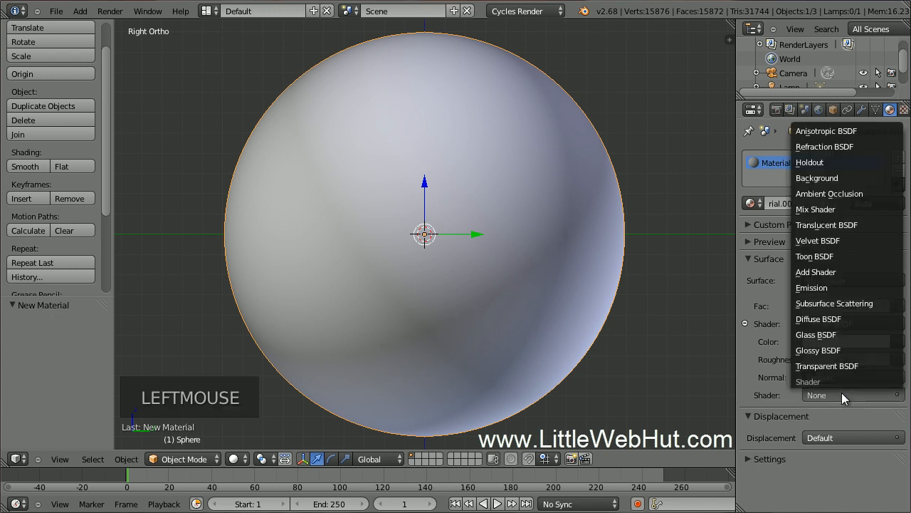
{"action": "left_click", "coordinate": [855, 318]}
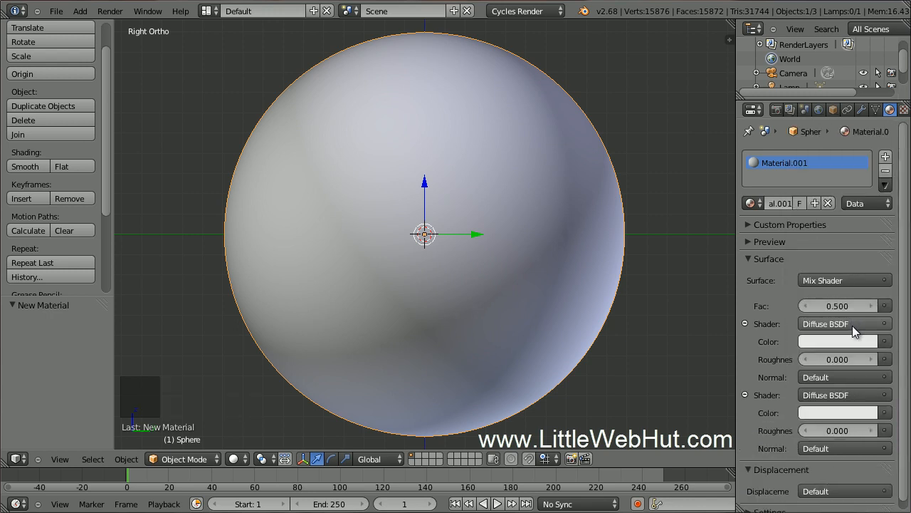
Colour the first diffuse shader with hex 9B6F54 and darken the second diffuse shader to black.
{"action": "left_click", "coordinate": [845, 341]}
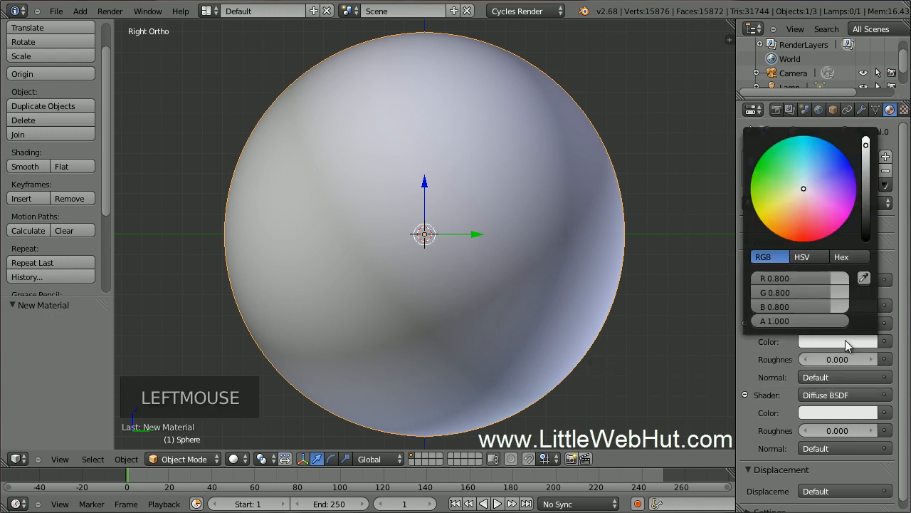
{"action": "left_click", "coordinate": [846, 256]}
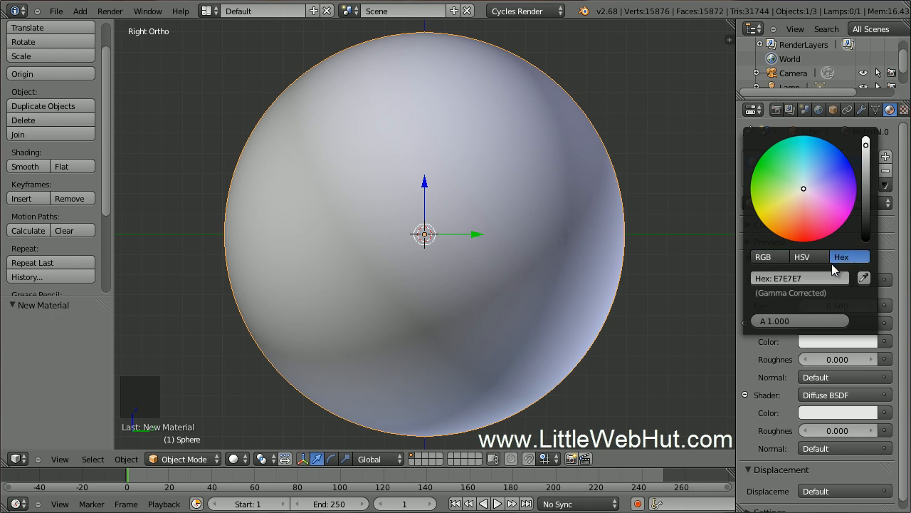
{"action": "left_click", "coordinate": [831, 278]}
{"action": "key", "text": "BackSpace"}
{"action": "type", "text": "9b6f54"}
{"action": "key", "text": "Return"}
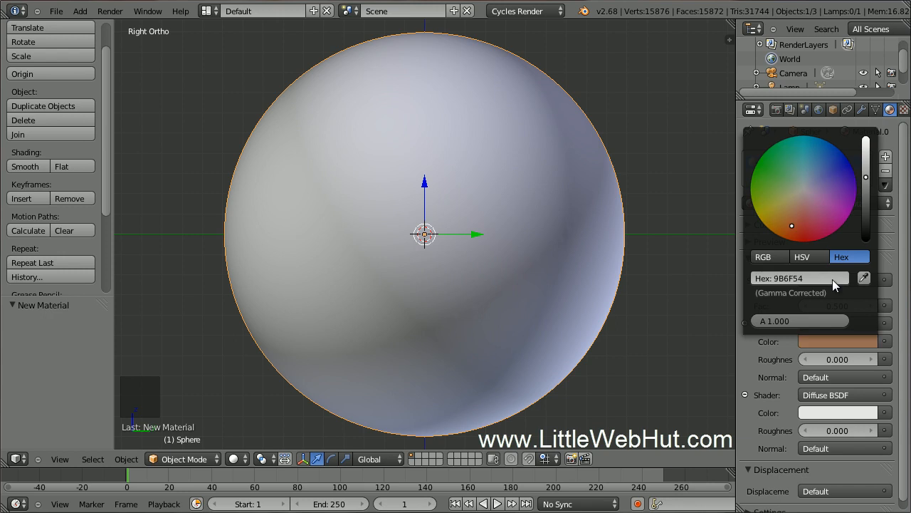
{"action": "left_click", "coordinate": [850, 413]}
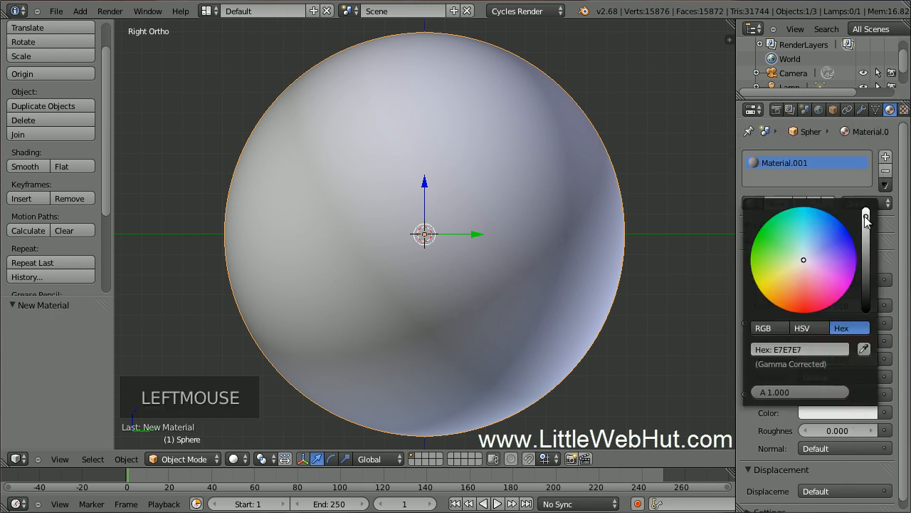
{"action": "left_click_drag", "start_coordinate": [866, 223], "coordinate": [862, 326]}
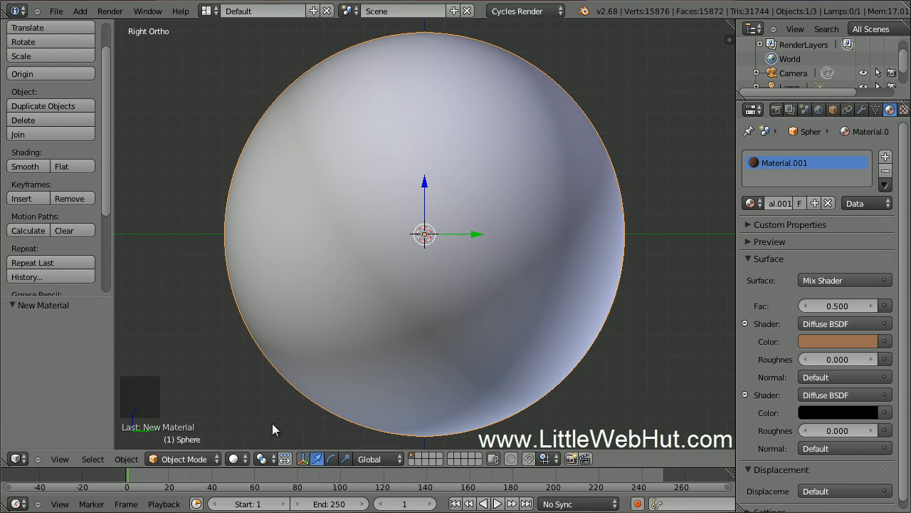
Switch the viewport to Rendered shading and view the sphere from the front.
{"action": "left_click", "coordinate": [243, 458]}
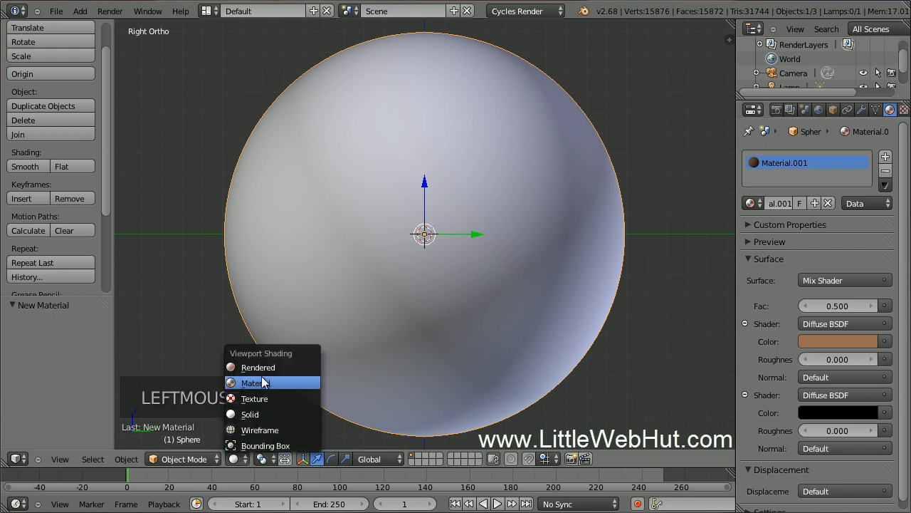
{"action": "left_click", "coordinate": [295, 369]}
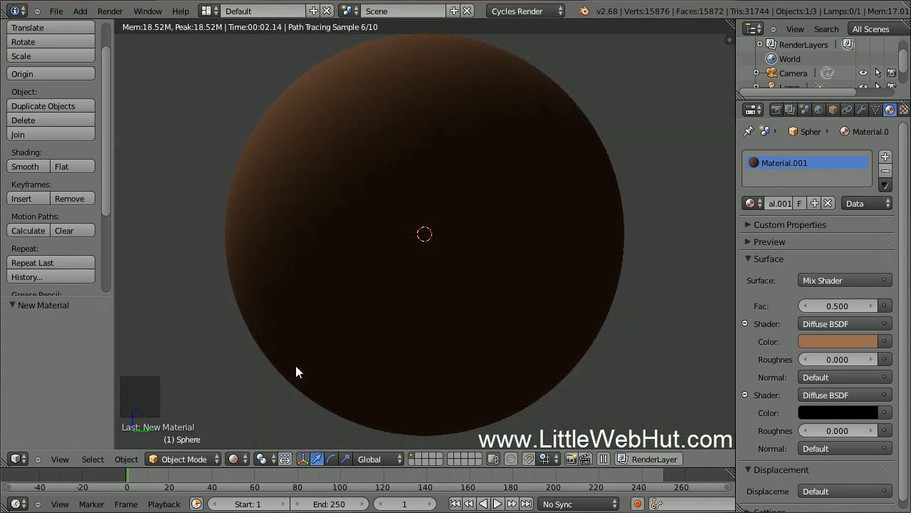
{"action": "key", "text": "KP_1"}
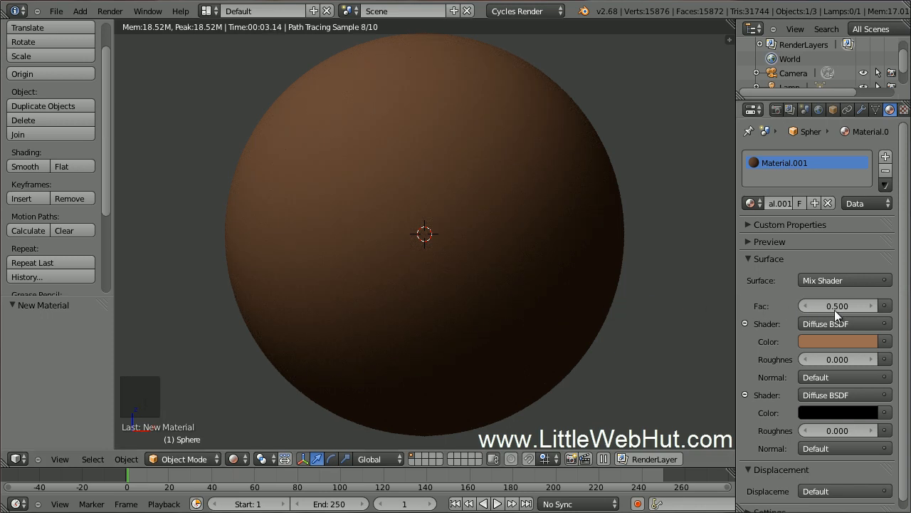
Drive the material's mix factor with a Noise Texture and its displacement with a Voronoi Texture.
{"action": "left_click", "coordinate": [885, 305]}
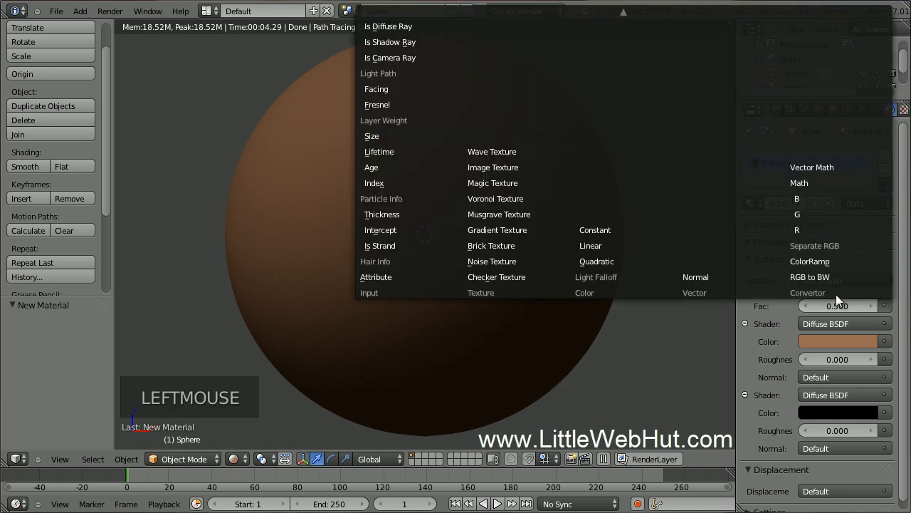
{"action": "left_click", "coordinate": [526, 262]}
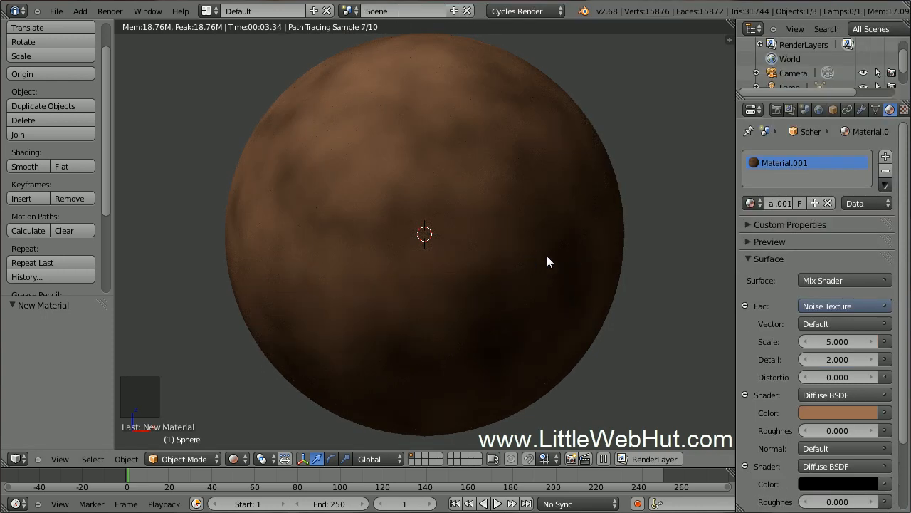
{"action": "left_click_drag", "start_coordinate": [906, 335], "coordinate": [906, 435]}
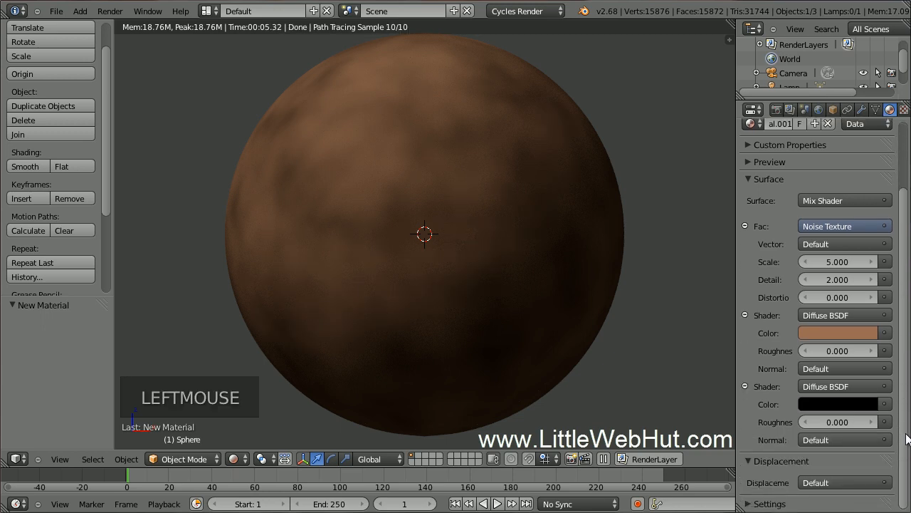
{"action": "left_click", "coordinate": [860, 482]}
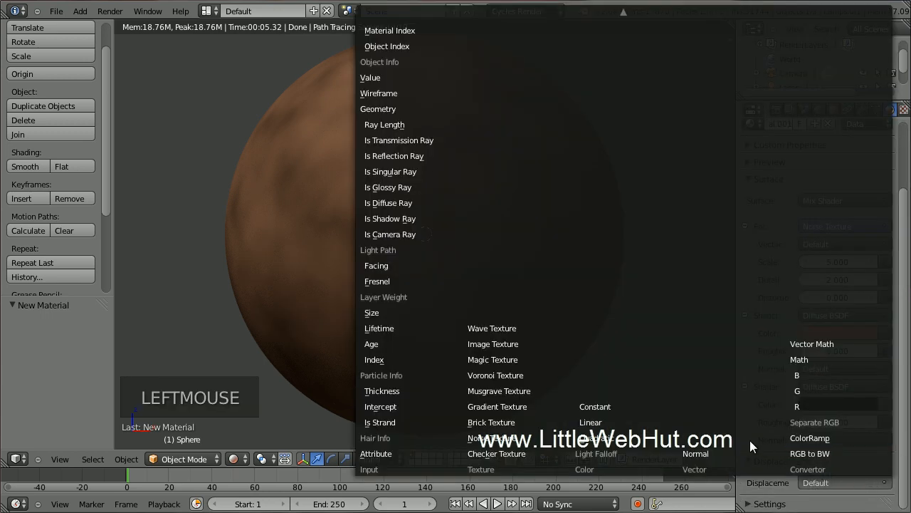
{"action": "left_click", "coordinate": [538, 376]}
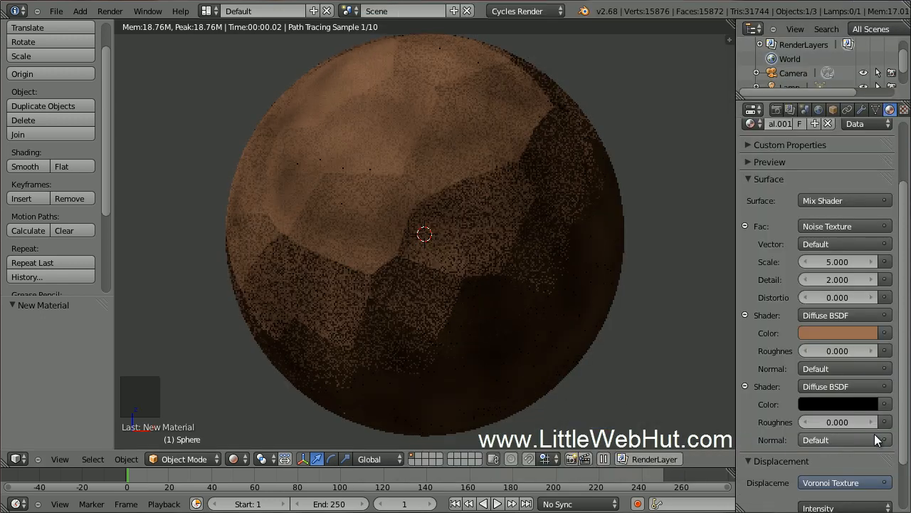
Set the displacement's Voronoi Texture coloring to Cells with a scale of 20.
{"action": "left_click_drag", "start_coordinate": [902, 431], "coordinate": [896, 486]}
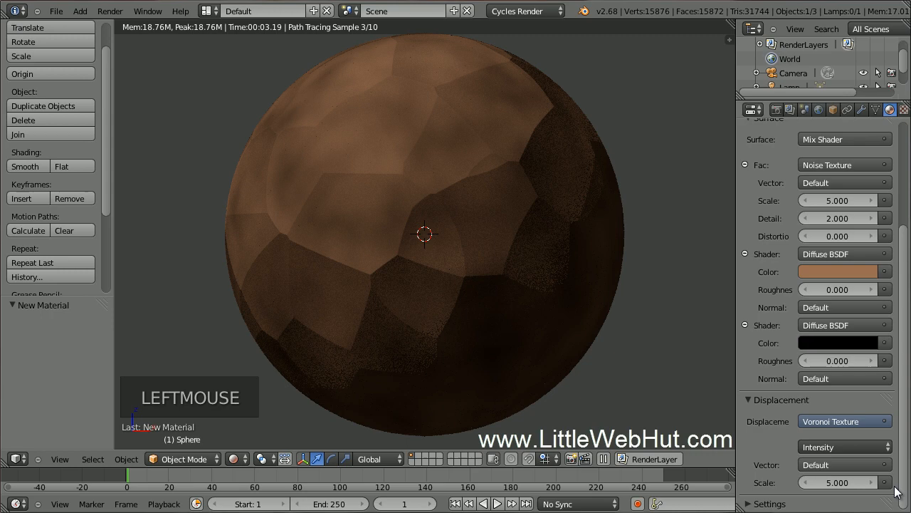
{"action": "left_click", "coordinate": [862, 449]}
{"action": "left_click", "coordinate": [857, 419]}
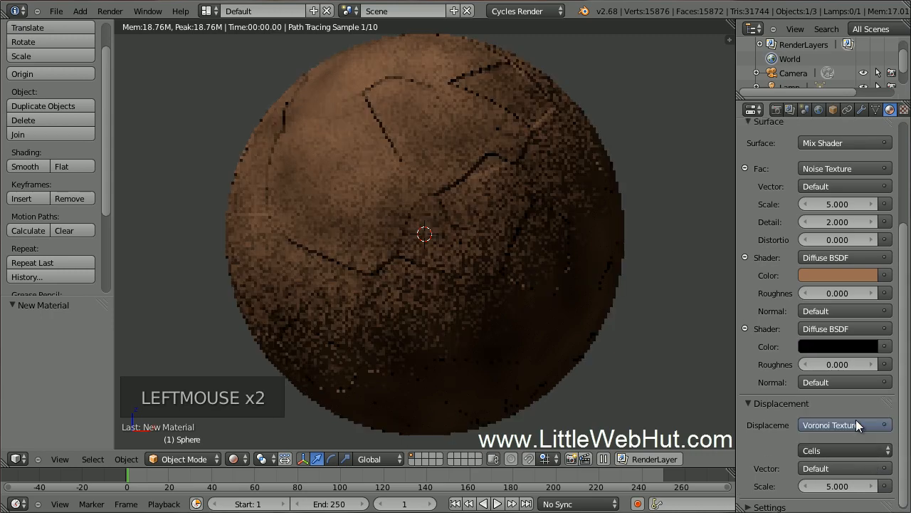
{"action": "left_click", "coordinate": [835, 490]}
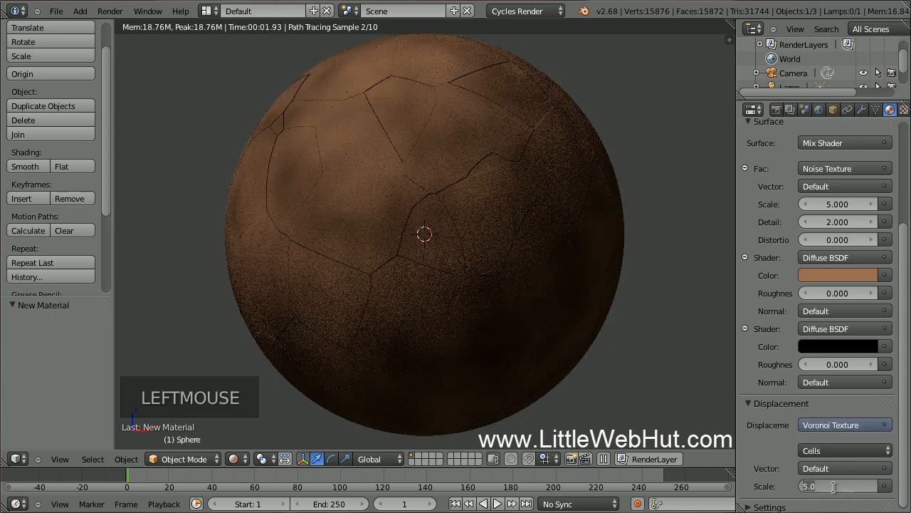
{"action": "type", "text": "20"}
{"action": "key", "text": "Return"}
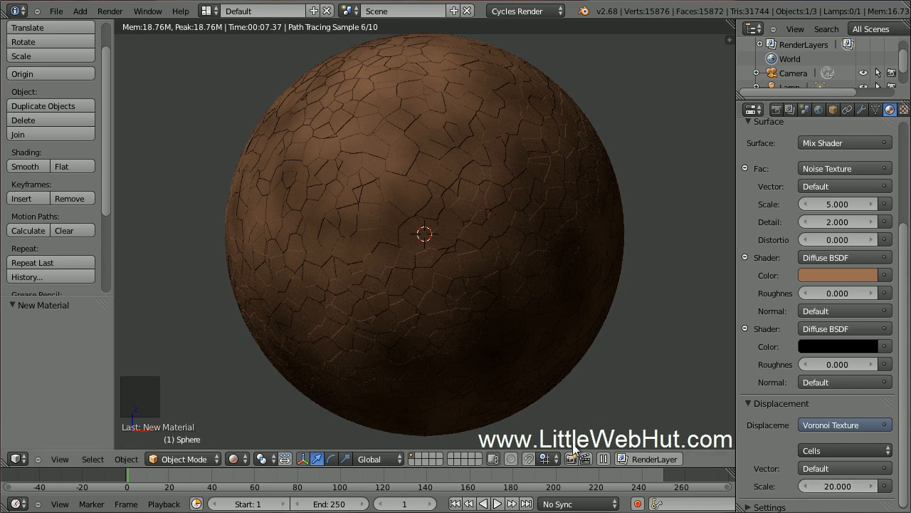
Return the viewport to Solid shading and add a second material slot with a new material to the sphere.
{"action": "left_click", "coordinate": [246, 459]}
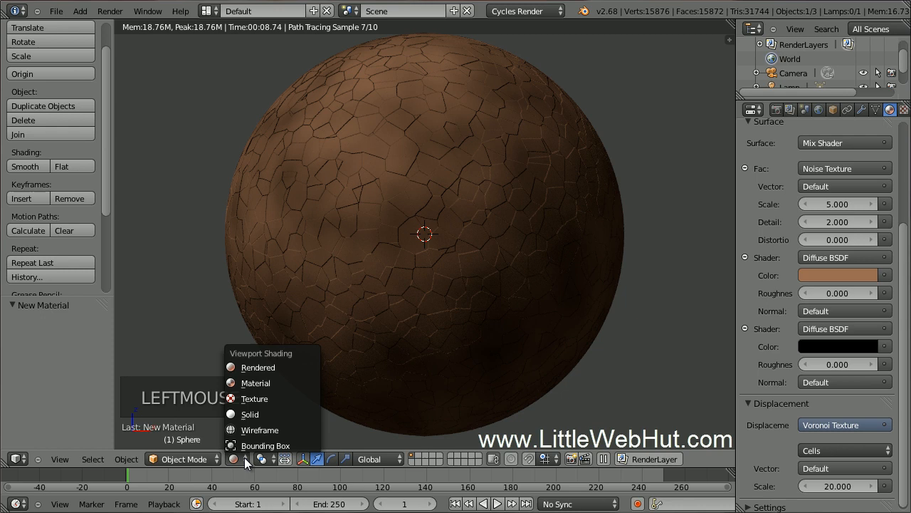
{"action": "left_click", "coordinate": [263, 413]}
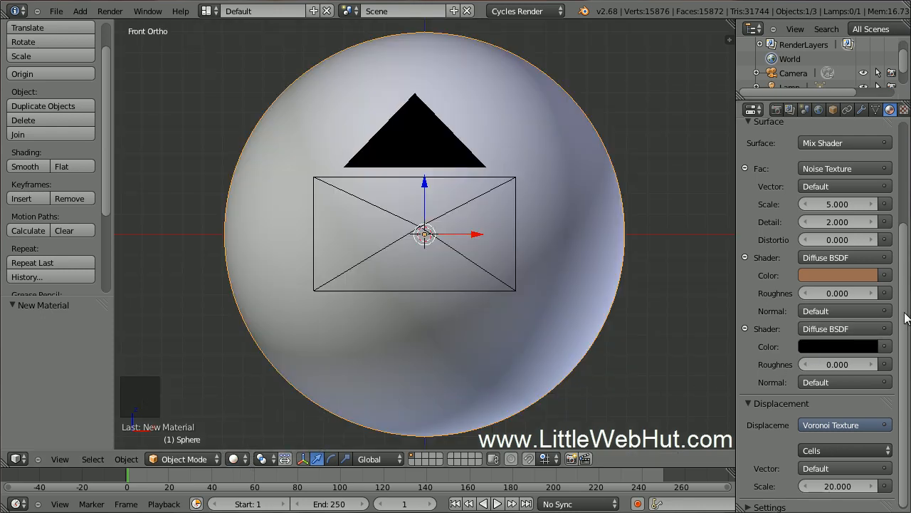
{"action": "left_click_drag", "start_coordinate": [905, 312], "coordinate": [905, 212]}
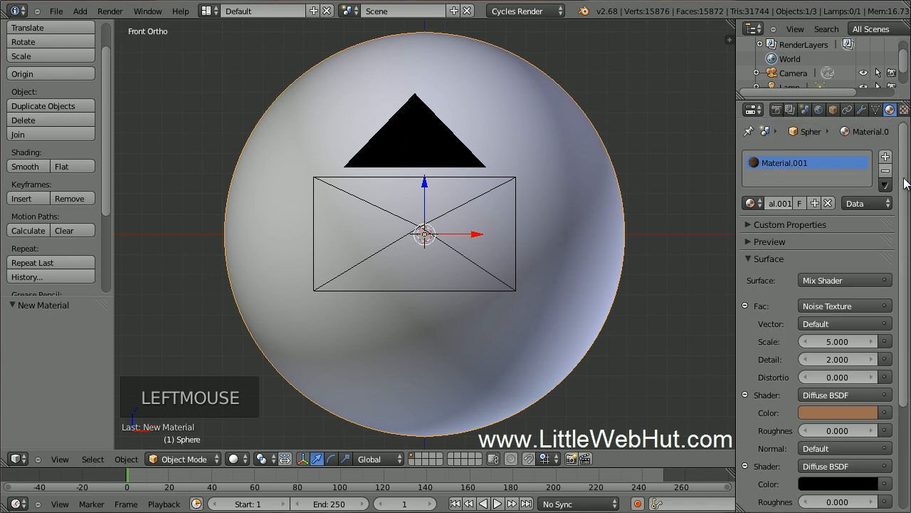
{"action": "left_click", "coordinate": [886, 157]}
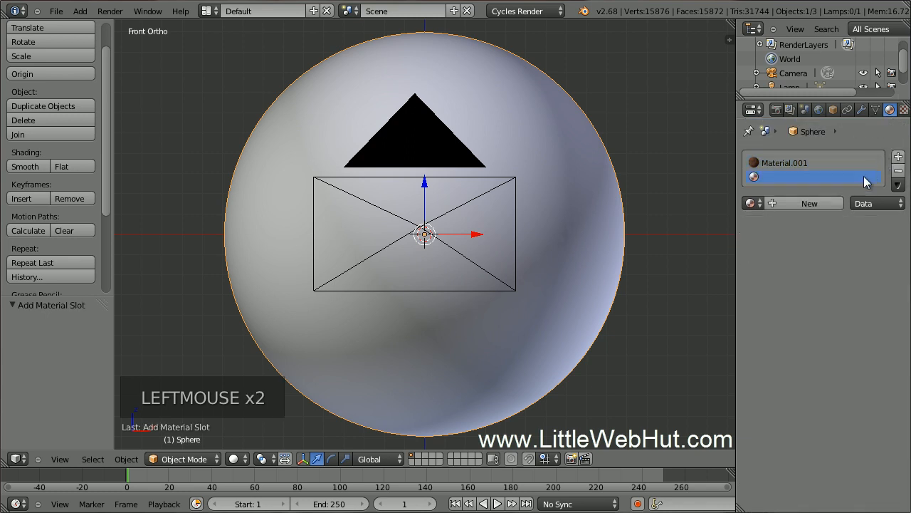
{"action": "left_click", "coordinate": [791, 200]}
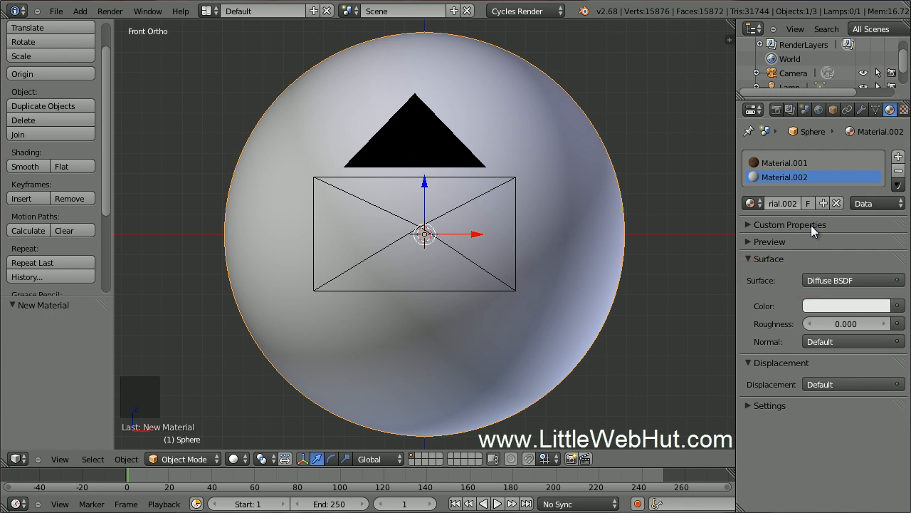
Colour the second material's diffuse shader with hex DB9D77 and drive its displacement with a Noise Texture.
{"action": "left_click", "coordinate": [854, 307]}
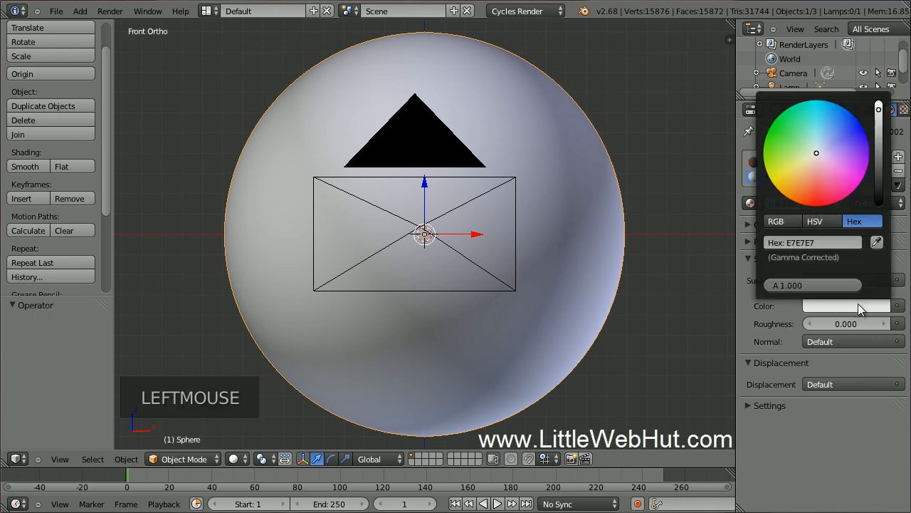
{"action": "left_click", "coordinate": [799, 242]}
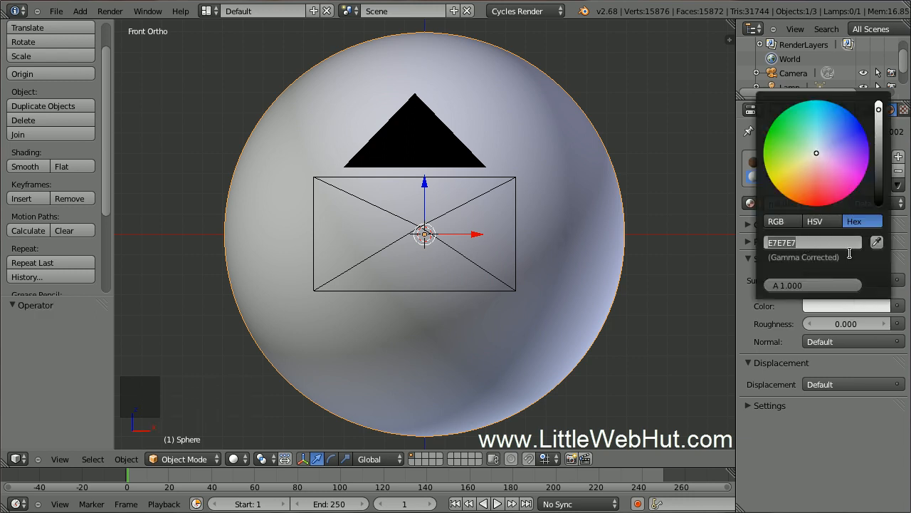
{"action": "type", "text": "db9d77"}
{"action": "key", "text": "Return"}
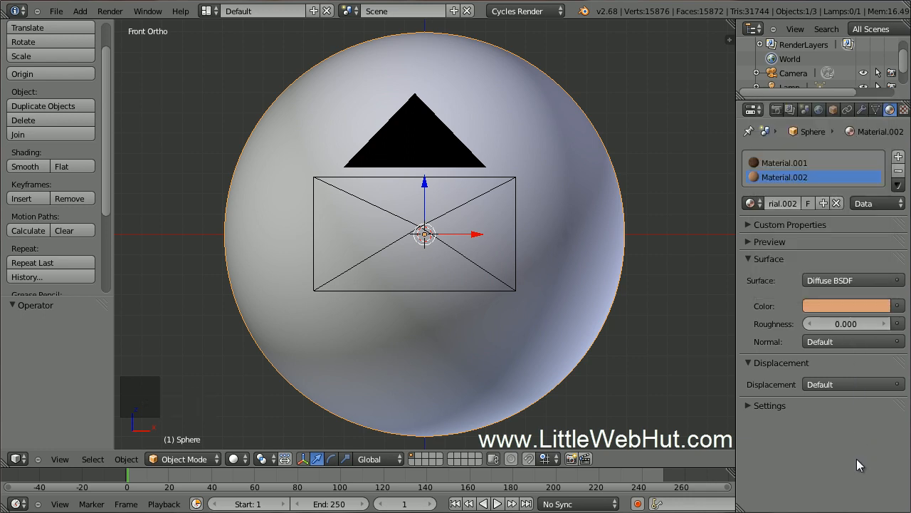
{"action": "left_click", "coordinate": [869, 385]}
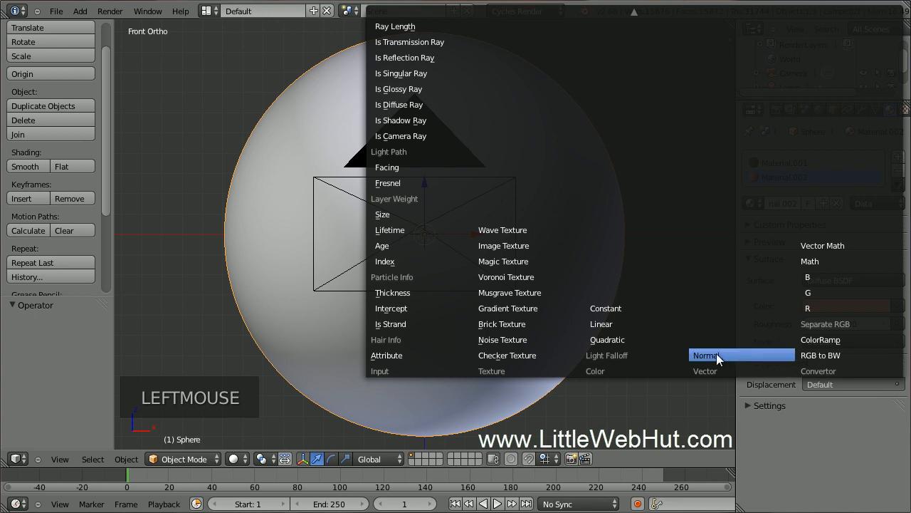
{"action": "left_click", "coordinate": [546, 339]}
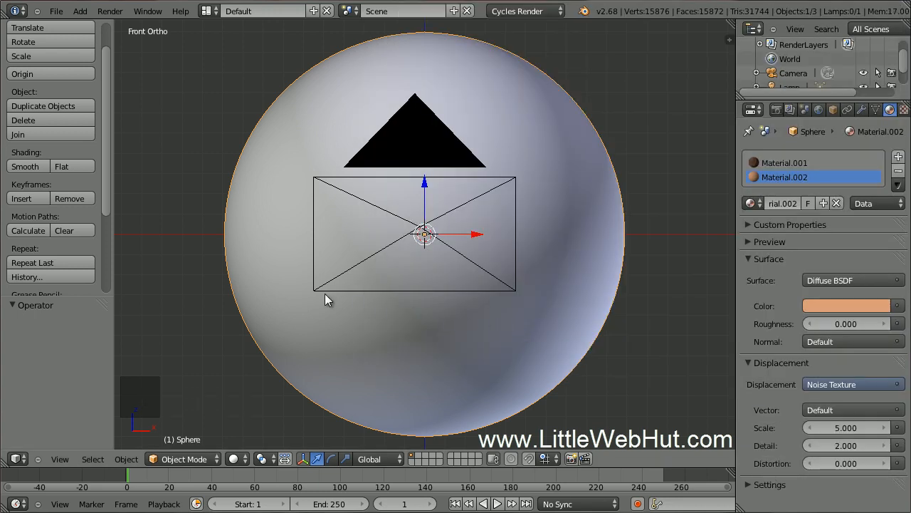
Fracture the sphere with Cell Fracture, using material index 1 and leaving the other options at their defaults.
{"action": "left_click_drag", "start_coordinate": [110, 194], "coordinate": [110, 284]}
{"action": "left_click", "coordinate": [79, 265]}
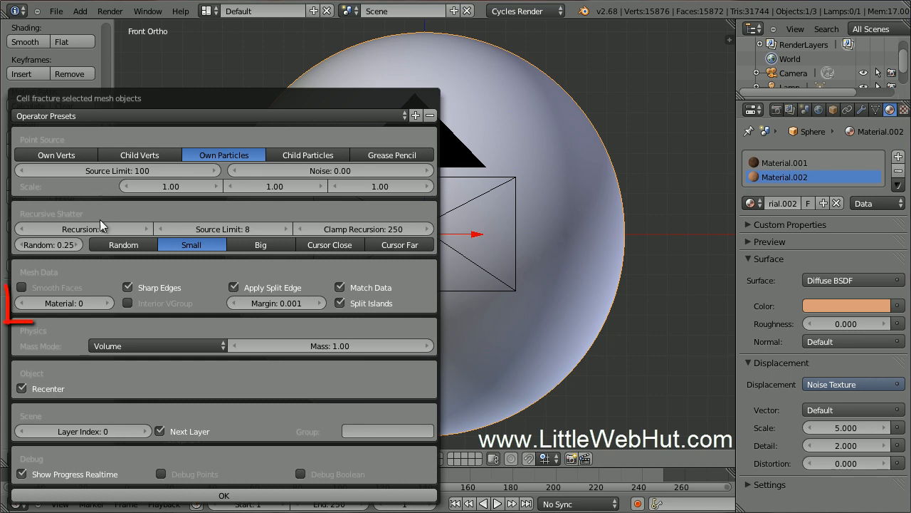
{"action": "left_click", "coordinate": [109, 303]}
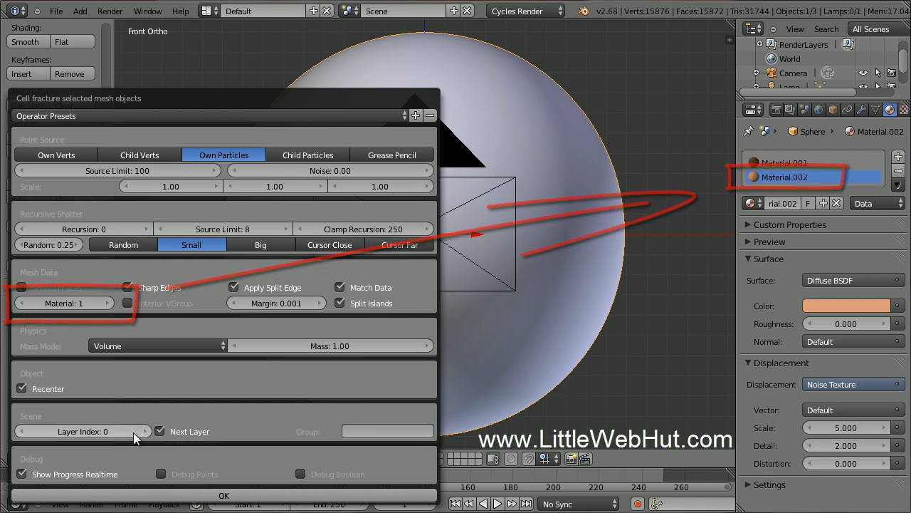
{"action": "left_click", "coordinate": [179, 495]}
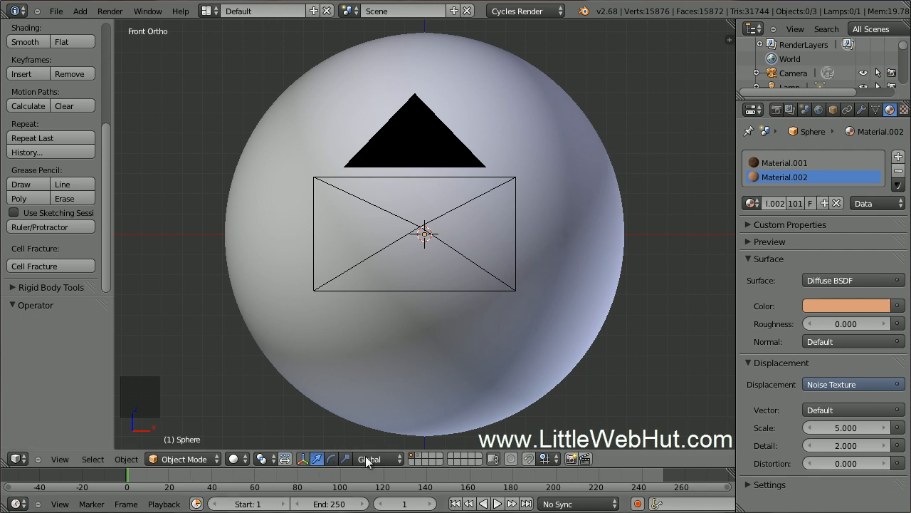
Show only the second layer and join all the fractured cells into one object, with one shard as the active object.
{"action": "left_click", "coordinate": [419, 455]}
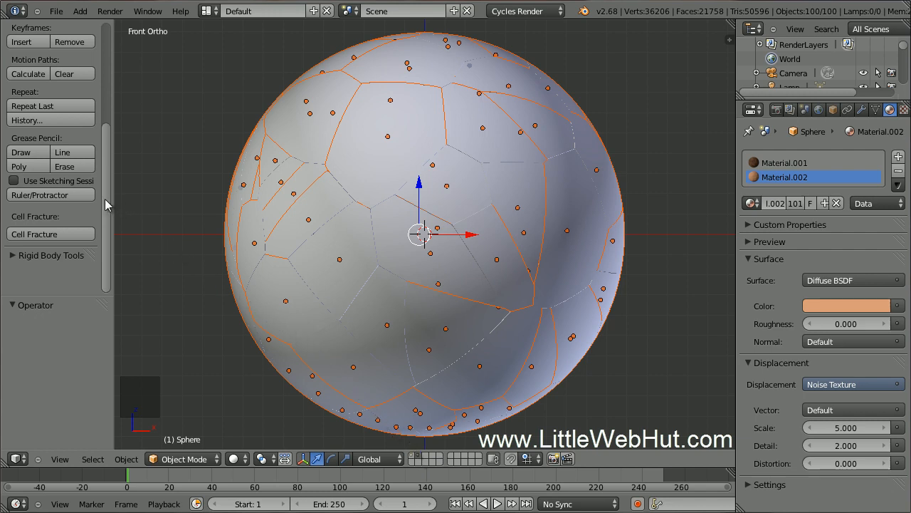
{"action": "left_click_drag", "start_coordinate": [106, 199], "coordinate": [119, 128]}
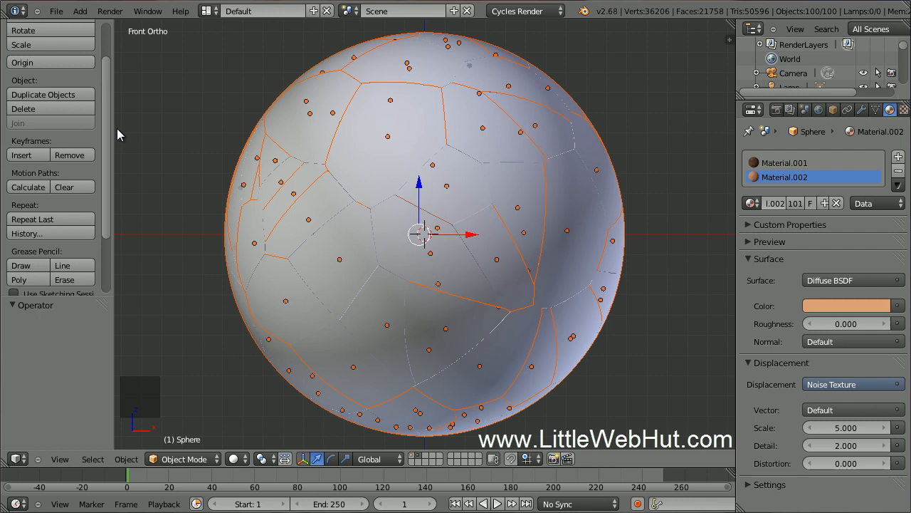
{"action": "right_click", "coordinate": [320, 213], "text": "shift"}
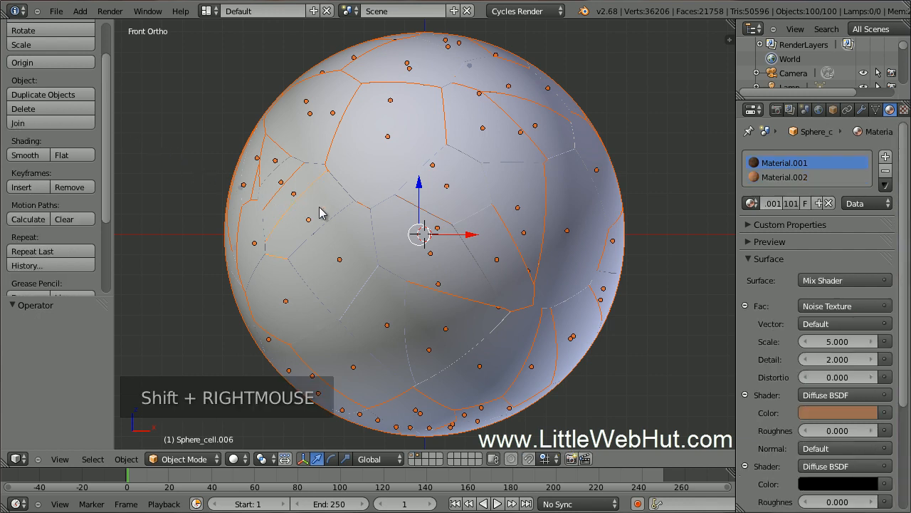
{"action": "left_click", "coordinate": [74, 123]}
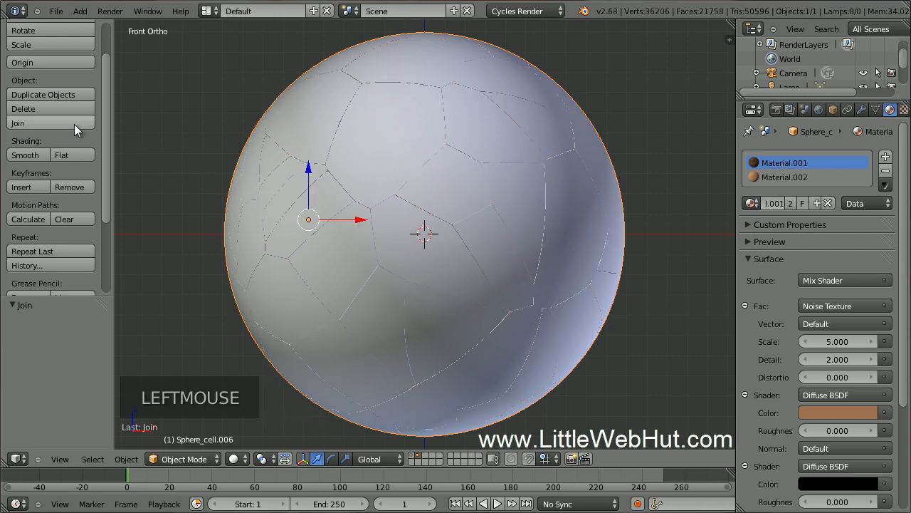
Select the joined mesh's entire geometry in Edit Mode and remove its doubled vertices.
{"action": "key", "text": "Tab"}
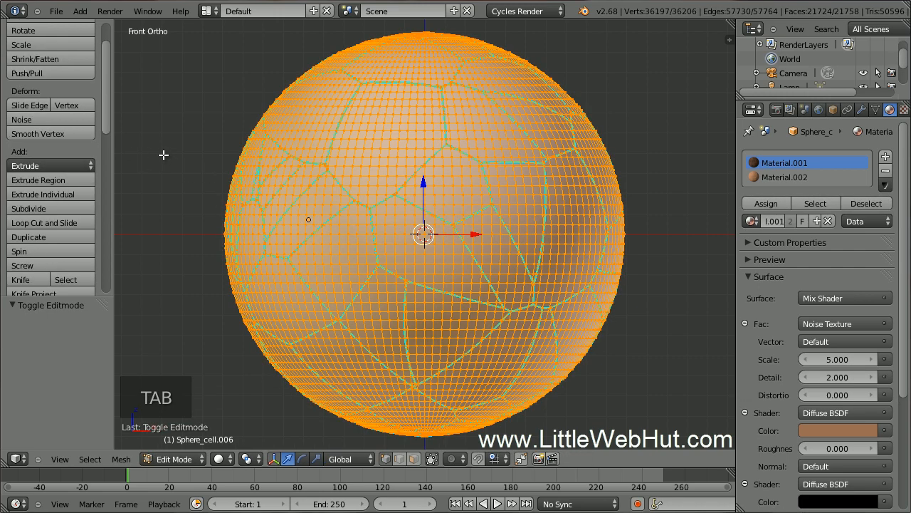
{"action": "key", "text": "a"}
{"action": "key", "text": "a"}
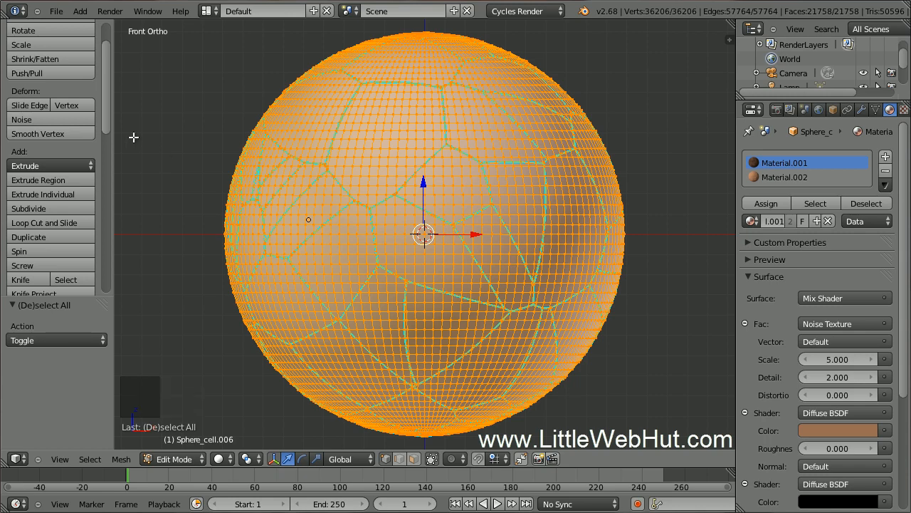
{"action": "left_click_drag", "start_coordinate": [108, 123], "coordinate": [106, 188]}
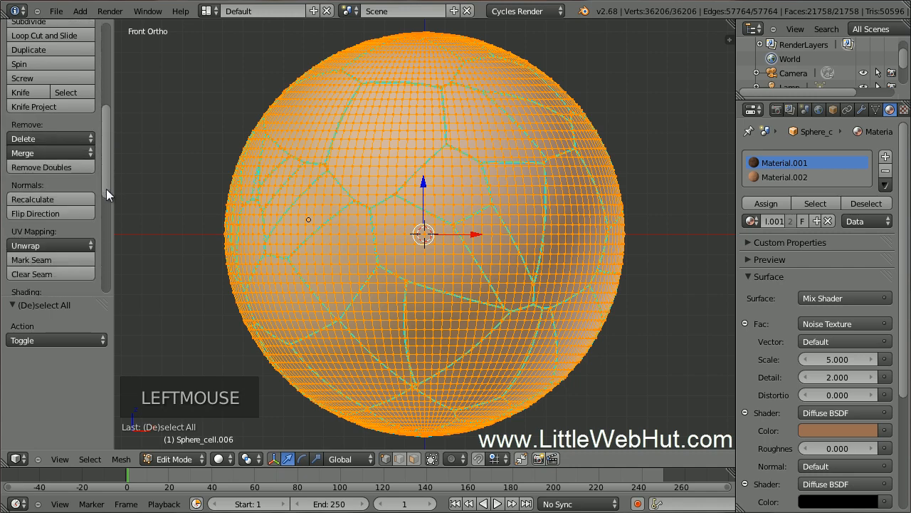
{"action": "left_click", "coordinate": [74, 167]}
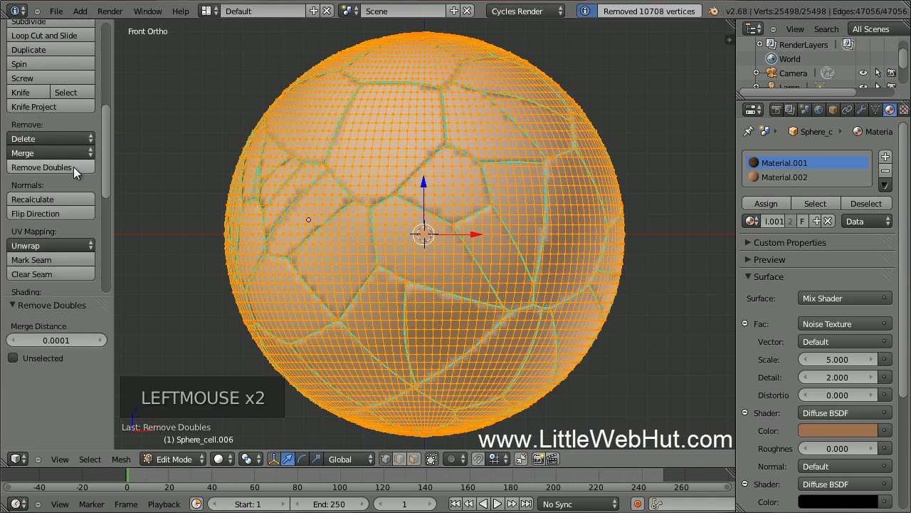
Smooth all vertices of the joined mesh with the number of times to smooth set to 2.
{"action": "left_click_drag", "start_coordinate": [109, 166], "coordinate": [114, 119]}
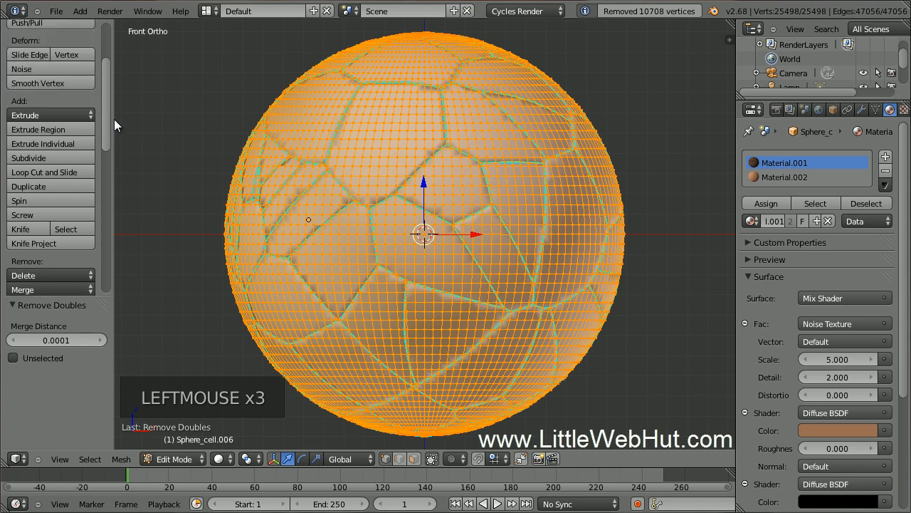
{"action": "left_click", "coordinate": [74, 82]}
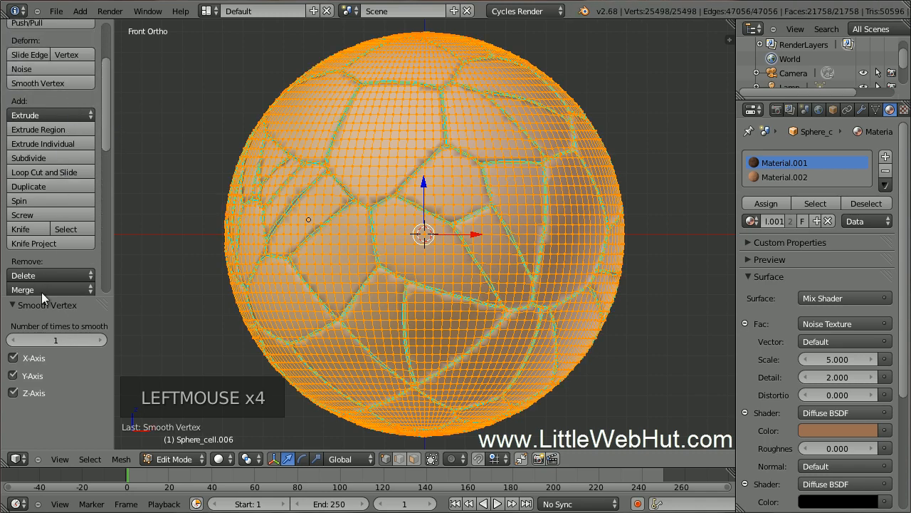
{"action": "left_click", "coordinate": [57, 340]}
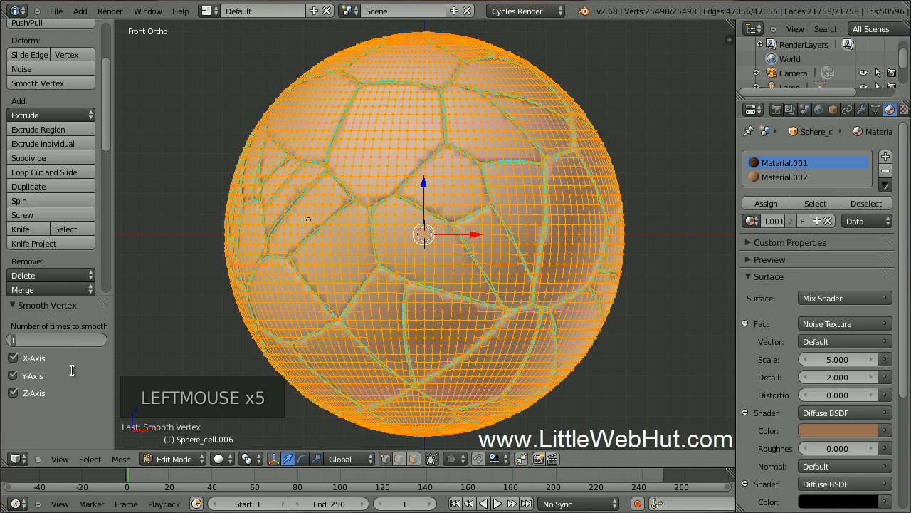
{"action": "type", "text": "2"}
{"action": "key", "text": "Return"}
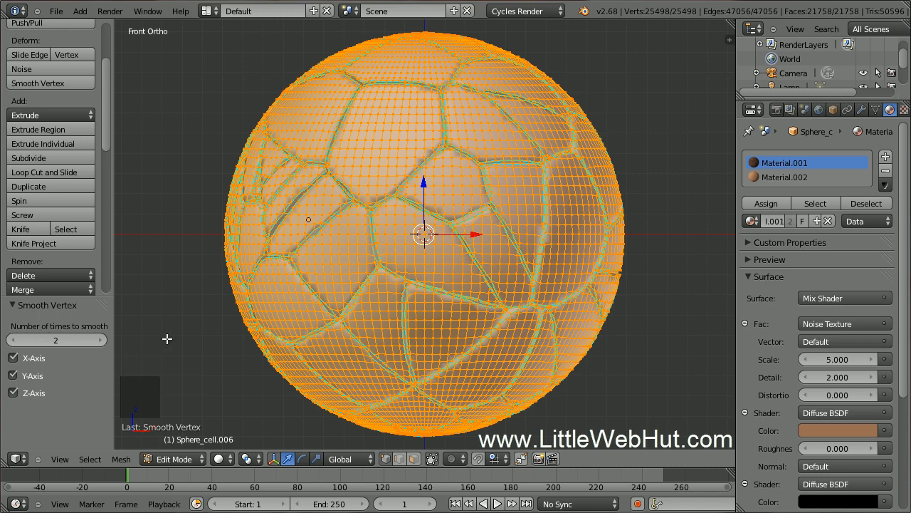
Separate the smoothed mesh by loose parts and return to Object Mode.
{"action": "key", "text": "p"}
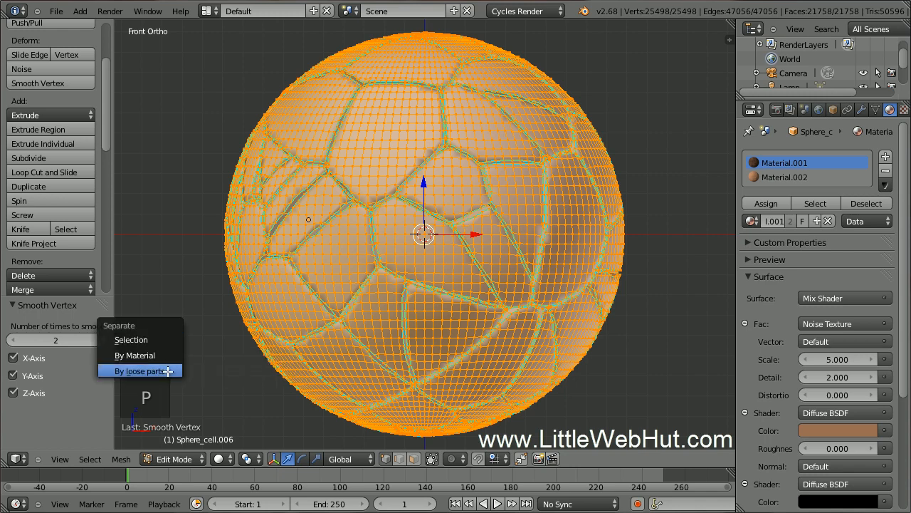
{"action": "left_click", "coordinate": [168, 371]}
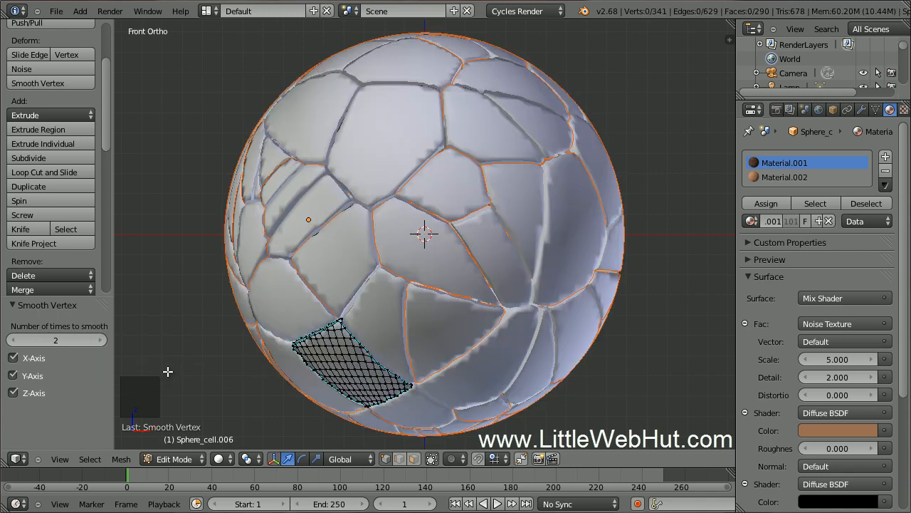
{"action": "key", "text": "Tab"}
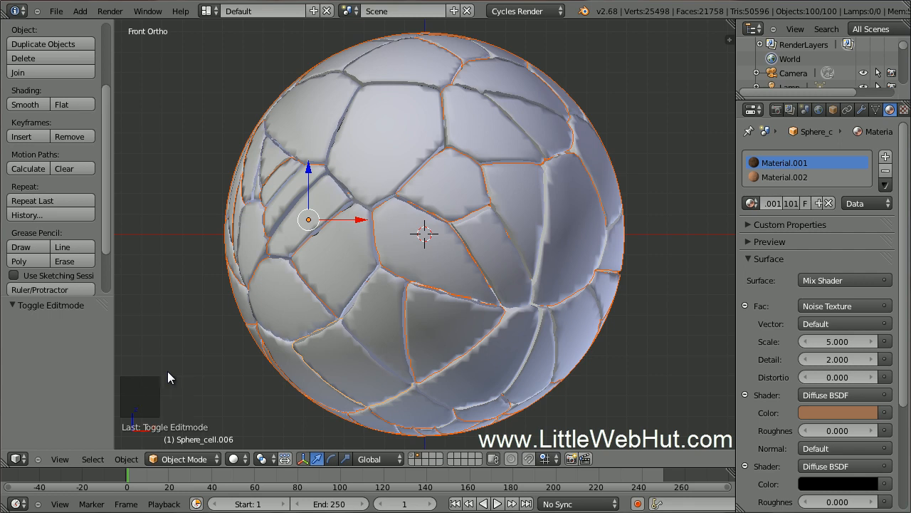
Deselect everything and box-select the shards in a thin horizontal band across the middle of the planet.
{"action": "key", "text": "a"}
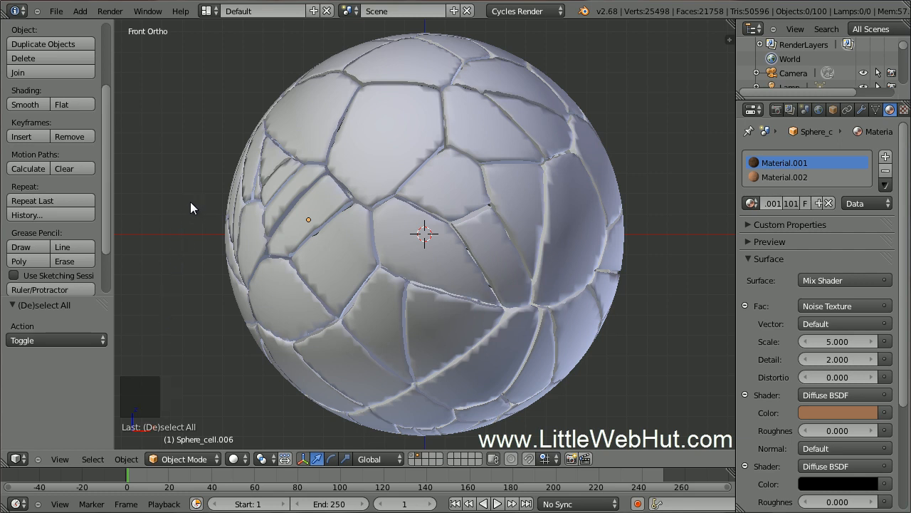
{"action": "key", "text": "b"}
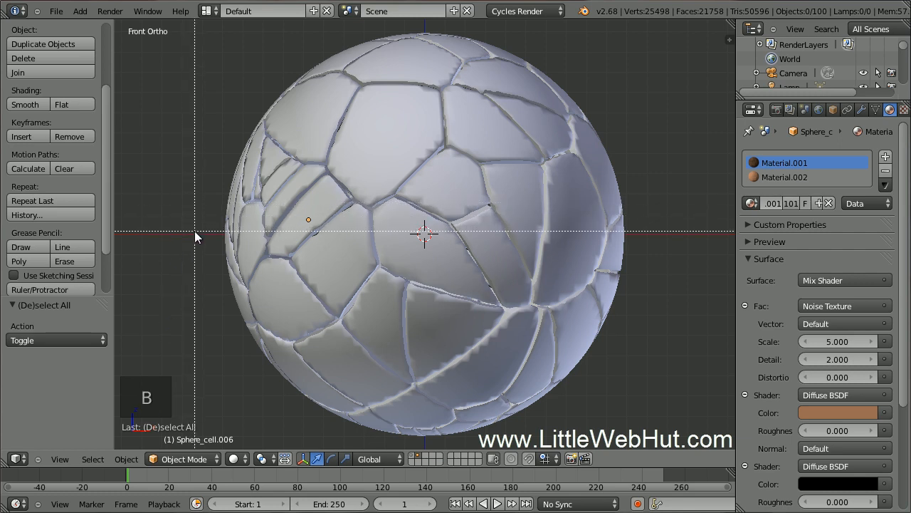
{"action": "left_click_drag", "start_coordinate": [195, 230], "coordinate": [640, 237]}
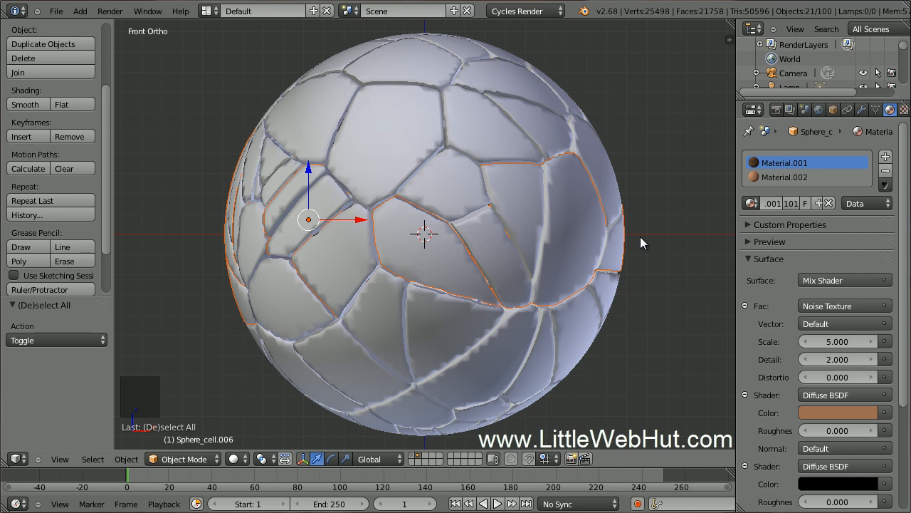
Move the selected middle-band shards to layer 3 and display only that layer.
{"action": "key", "text": "m"}
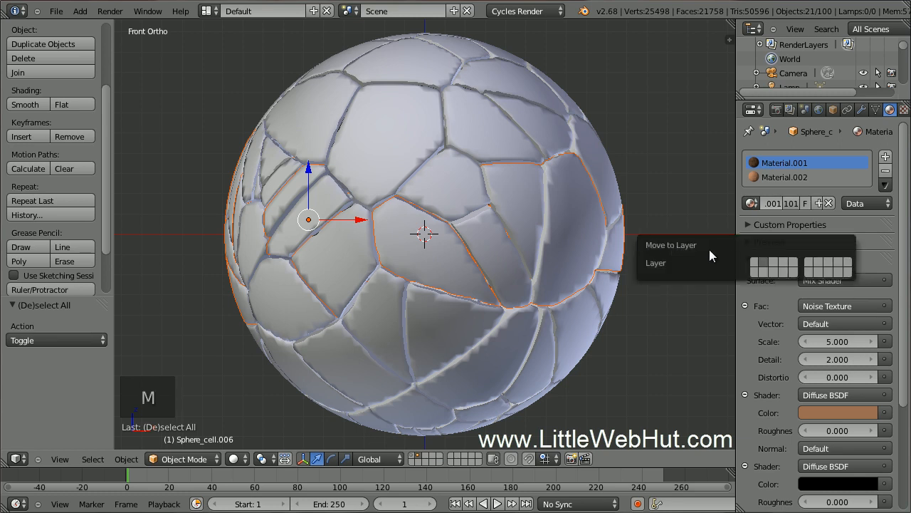
{"action": "left_click", "coordinate": [774, 263]}
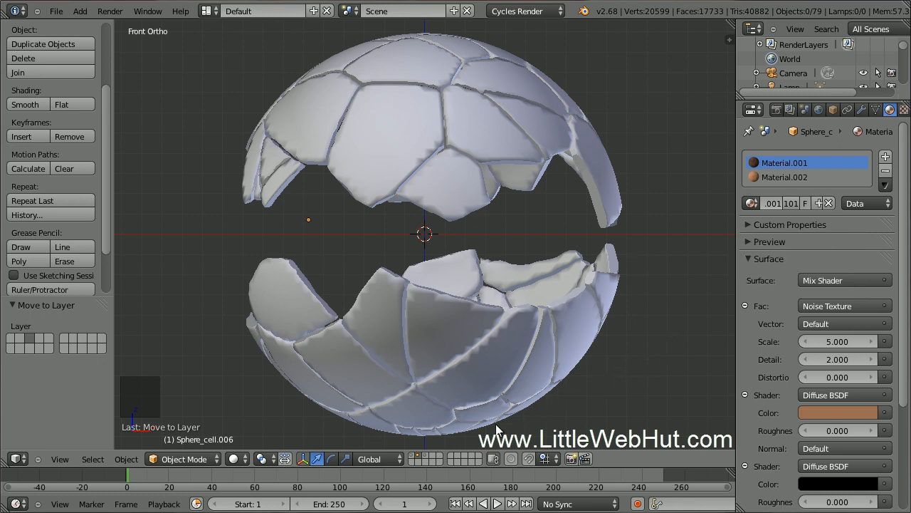
{"action": "left_click", "coordinate": [423, 456]}
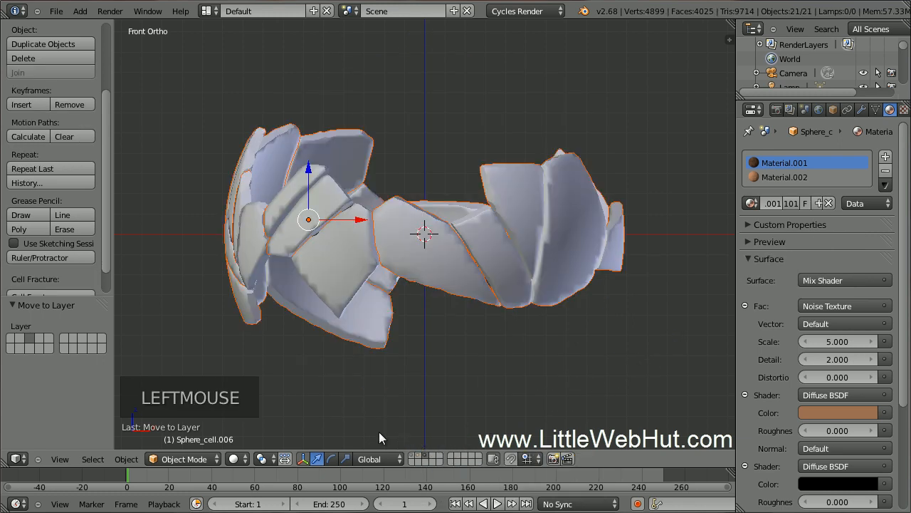
Run Cell Fracture on the layer 3 shards with a source limit of 10 and material index 1.
{"action": "left_click_drag", "start_coordinate": [107, 249], "coordinate": [103, 286]}
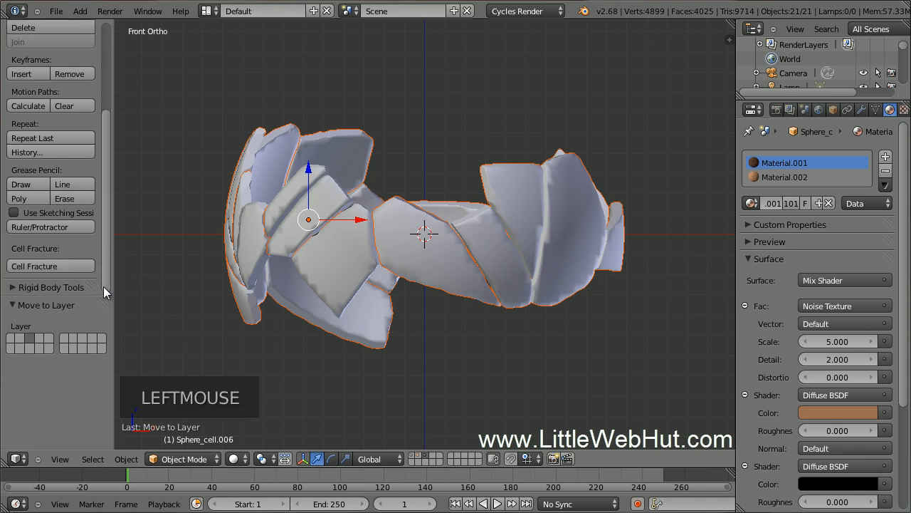
{"action": "left_click", "coordinate": [77, 265]}
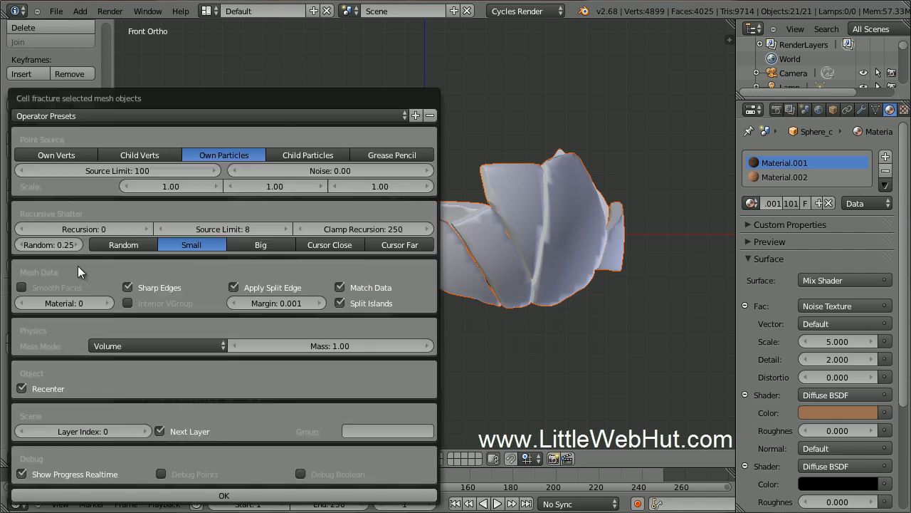
{"action": "left_click", "coordinate": [117, 171]}
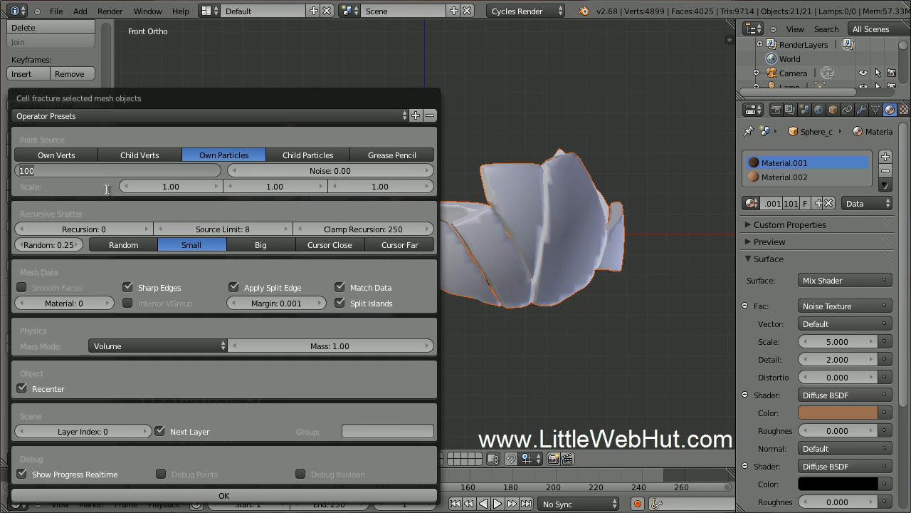
{"action": "type", "text": "10"}
{"action": "key", "text": "Return"}
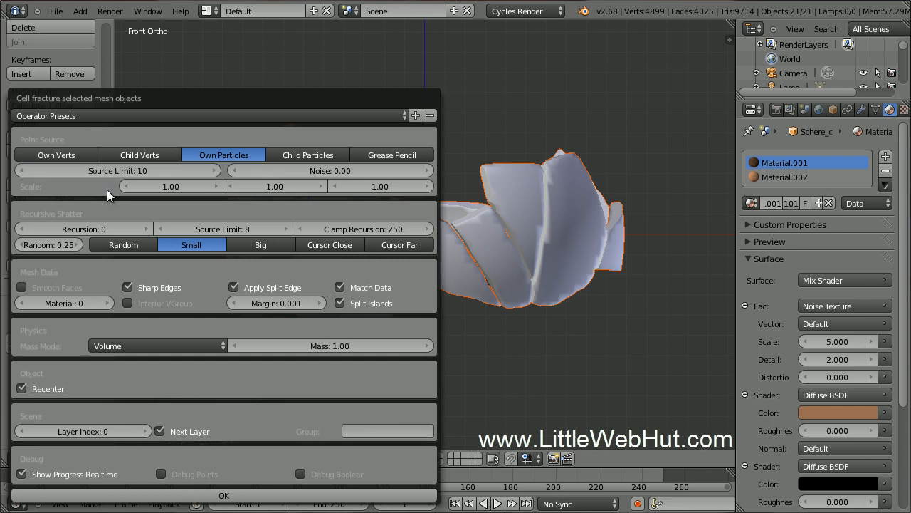
{"action": "left_click", "coordinate": [109, 303]}
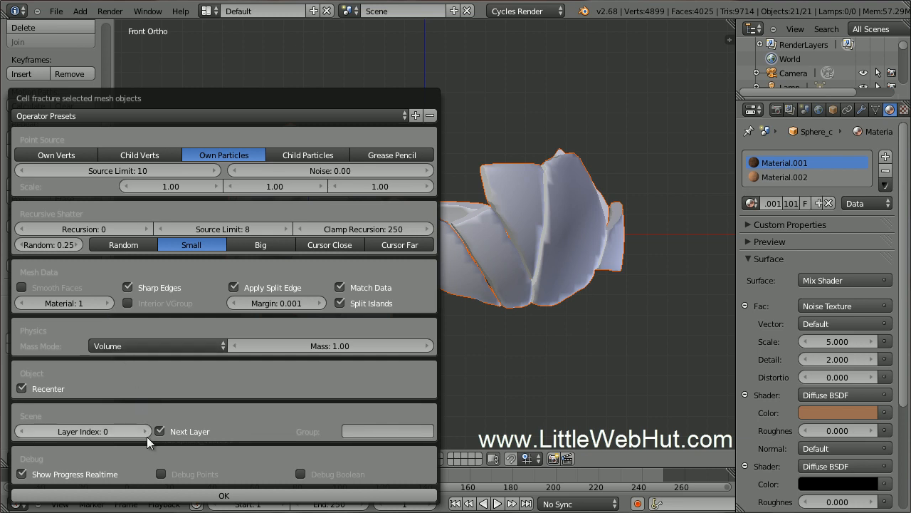
{"action": "left_click", "coordinate": [173, 494]}
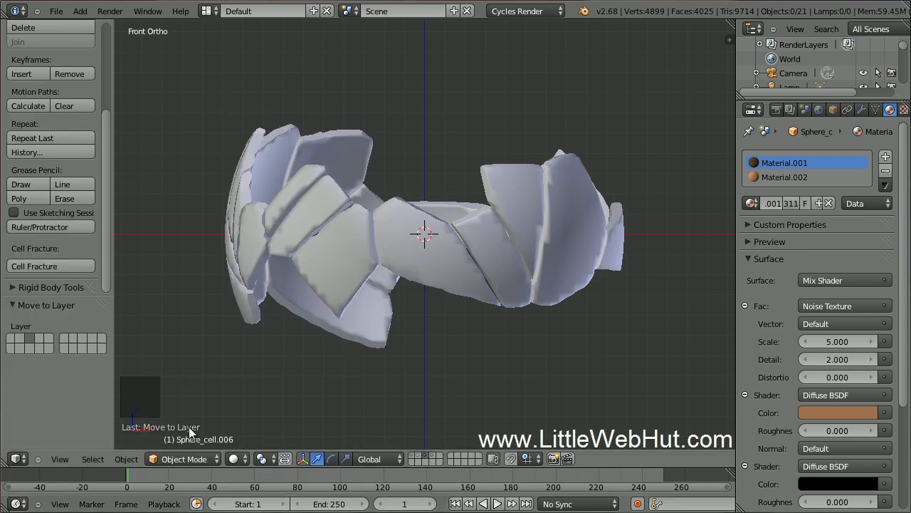
Select and delete all the original unfractured shards on layer 3.
{"action": "key", "text": "a"}
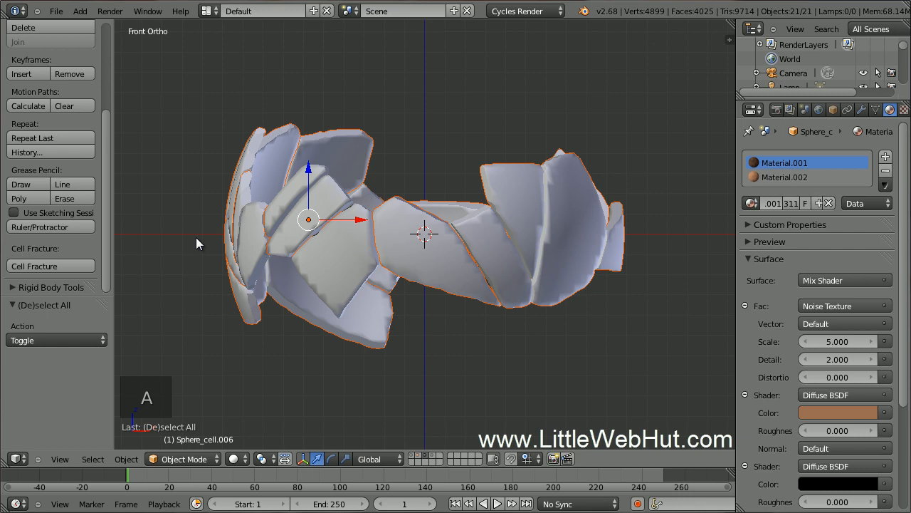
{"action": "key", "text": "x"}
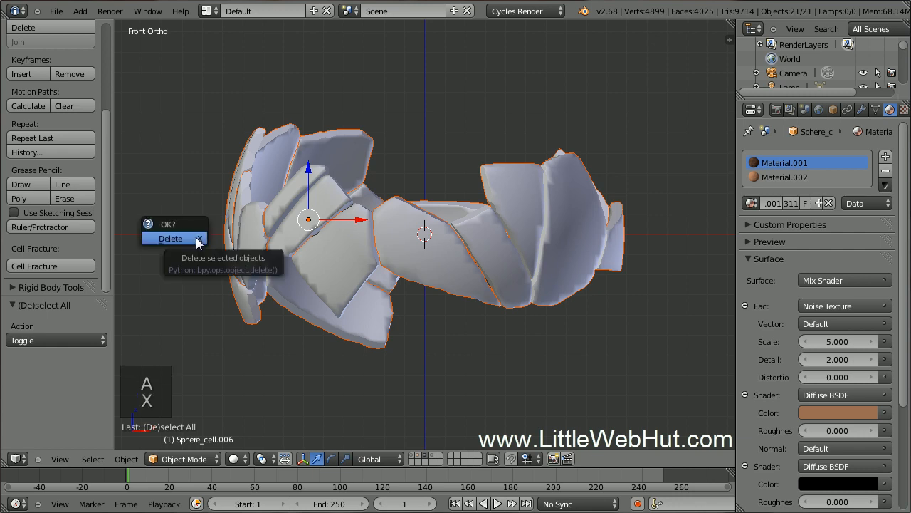
{"action": "left_click", "coordinate": [196, 238]}
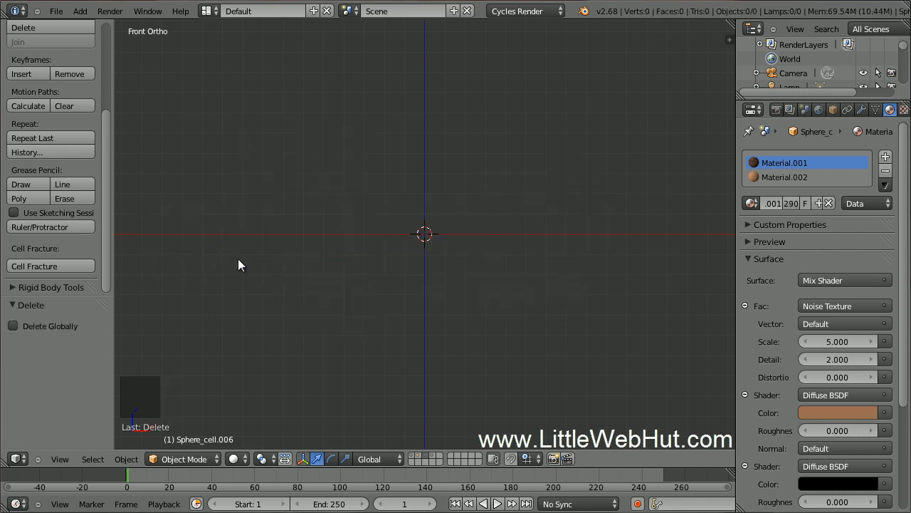
Display layer 4, make one of the newly fractured shards active, and join all the selected shards into one mesh.
{"action": "left_click", "coordinate": [432, 455]}
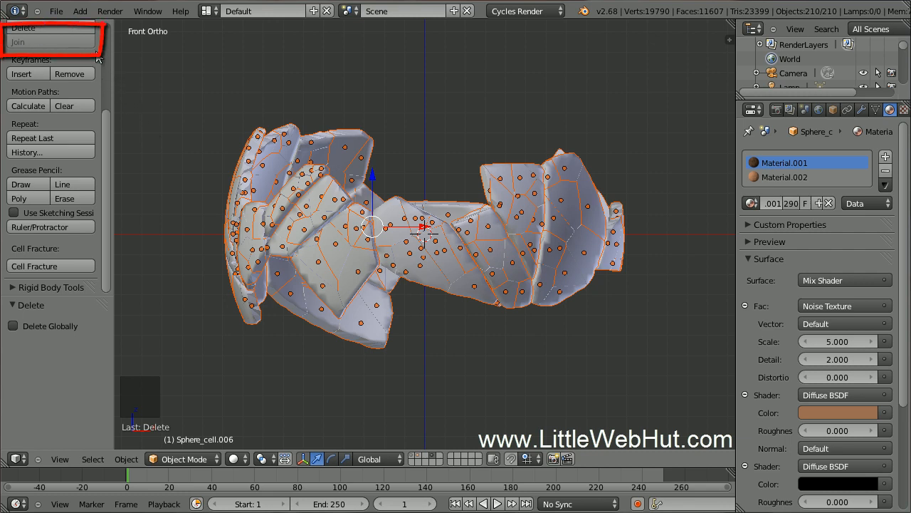
{"action": "right_click", "coordinate": [262, 229], "text": "shift"}
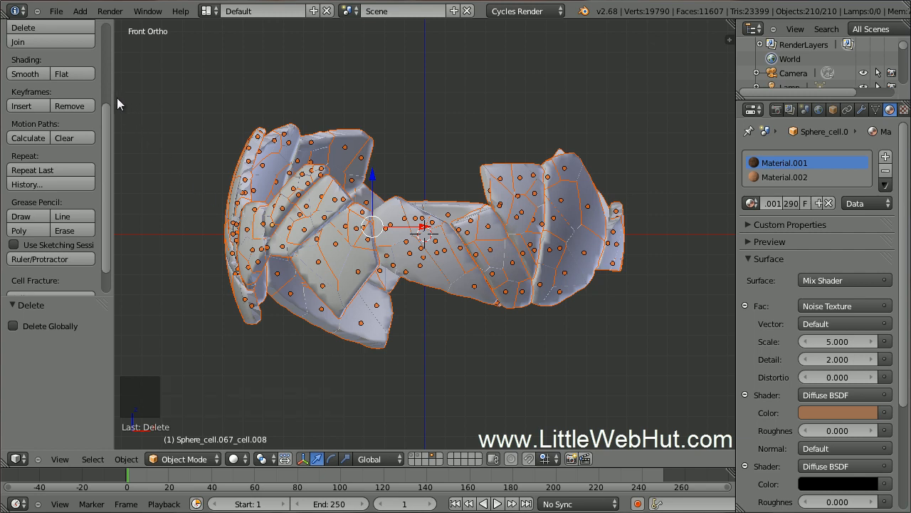
{"action": "left_click", "coordinate": [78, 42]}
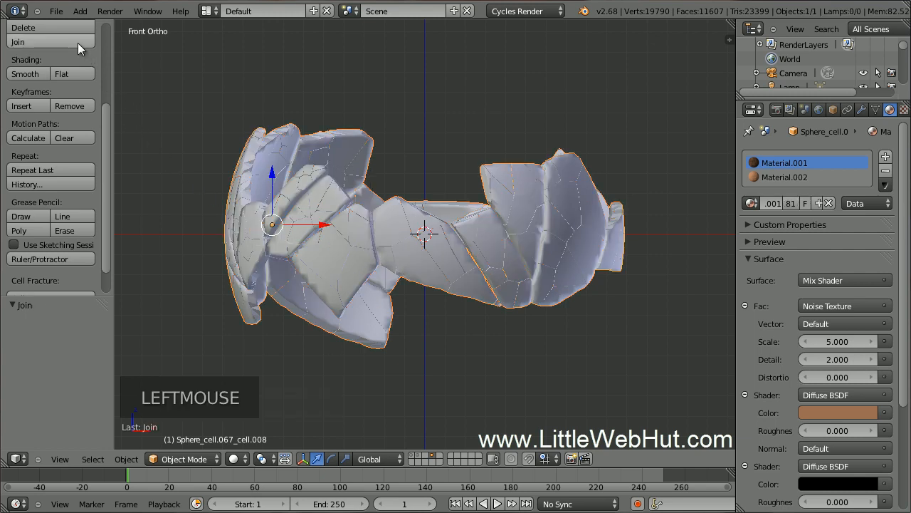
Select all geometry of the joined band mesh in Edit Mode and remove its doubled vertices.
{"action": "key", "text": "Tab"}
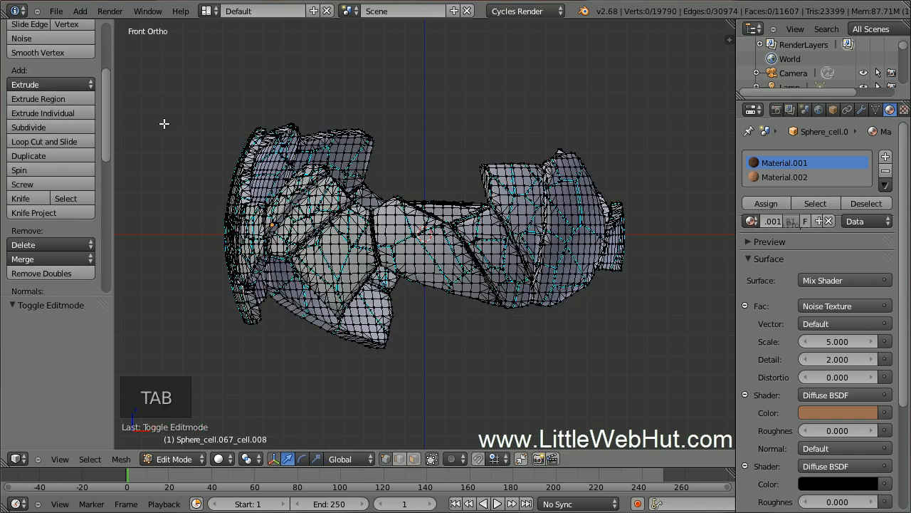
{"action": "key", "text": "a"}
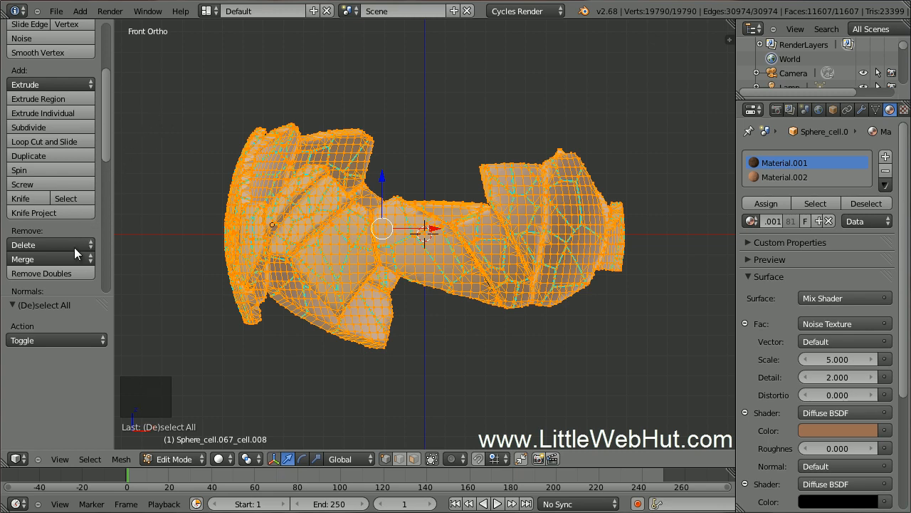
{"action": "left_click", "coordinate": [74, 272]}
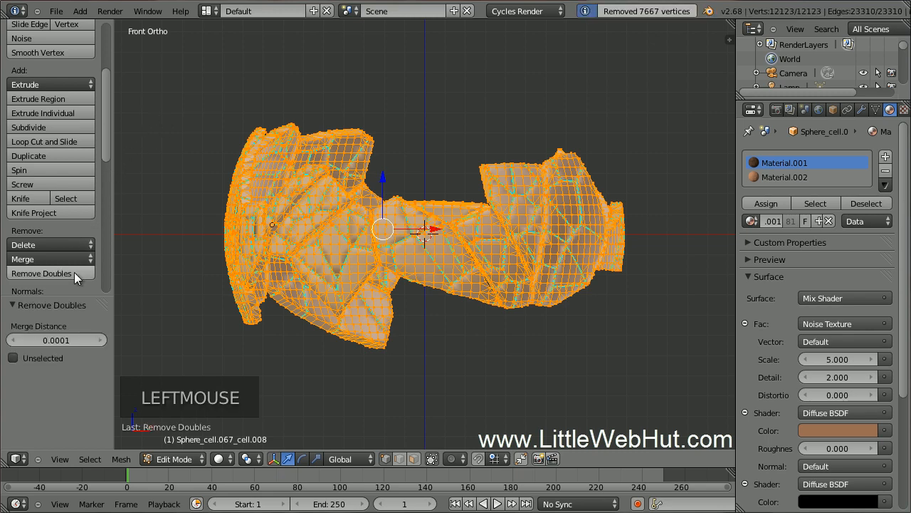
Smooth the band mesh's vertices with the number of times to smooth set to 4.
{"action": "left_click", "coordinate": [77, 52]}
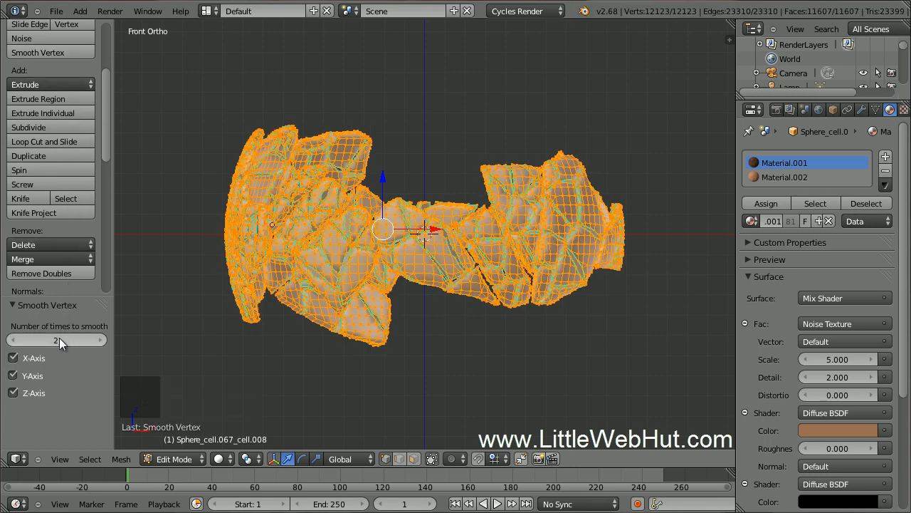
{"action": "left_click", "coordinate": [59, 340]}
{"action": "type", "text": "4"}
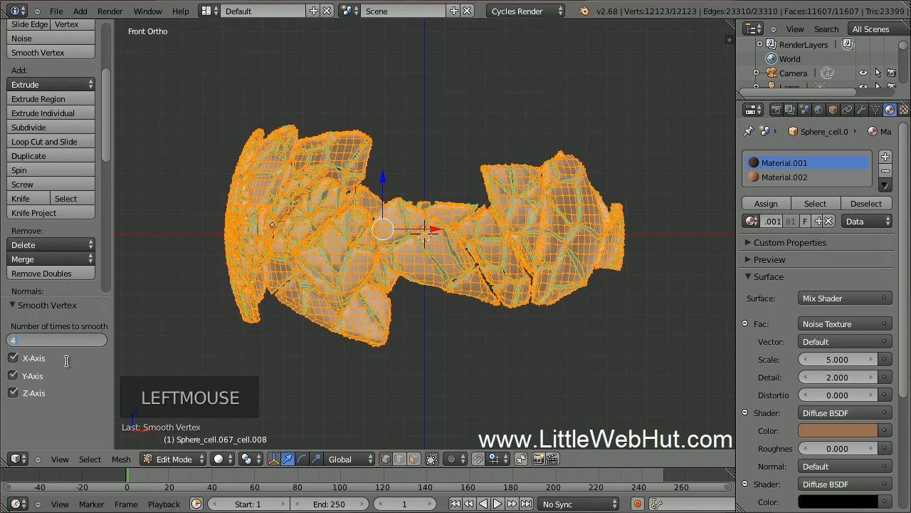
{"action": "key", "text": "Return"}
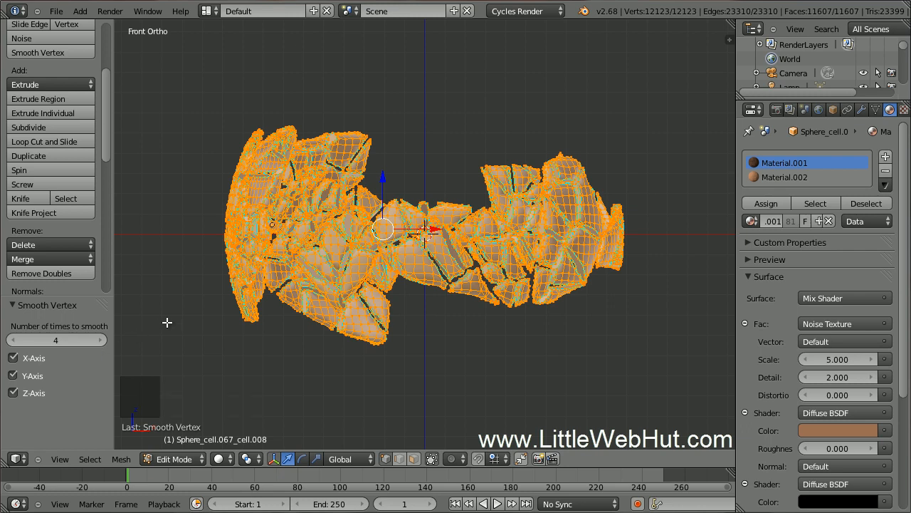
Separate the smoothed band mesh by loose parts and return to Object Mode.
{"action": "key", "text": "p"}
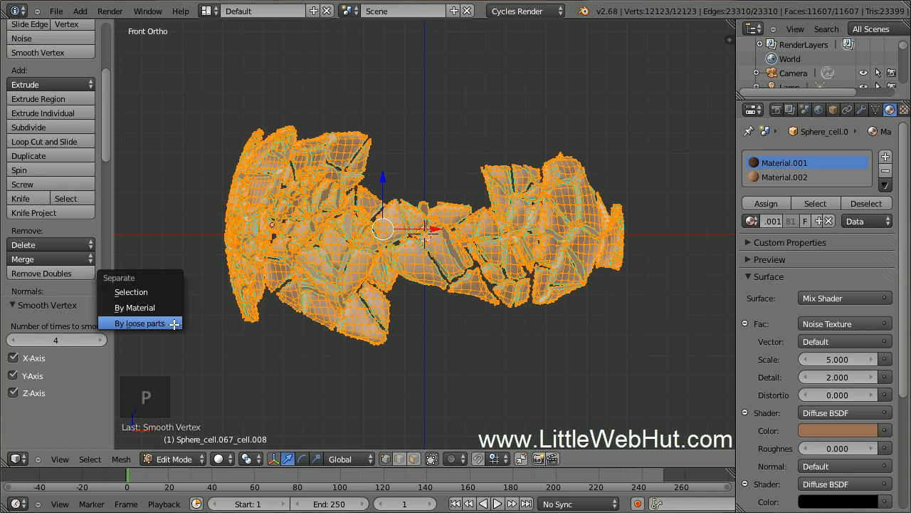
{"action": "left_click", "coordinate": [174, 324]}
{"action": "key", "text": "Tab"}
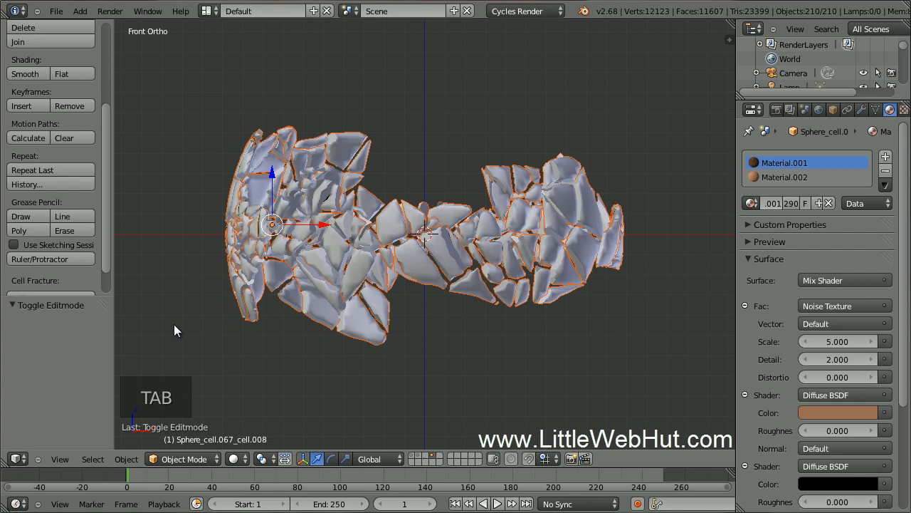
Box-select only the small shards in a thin horizontal band across the middle, move them to layer 3, and display that layer.
{"action": "key", "text": "a"}
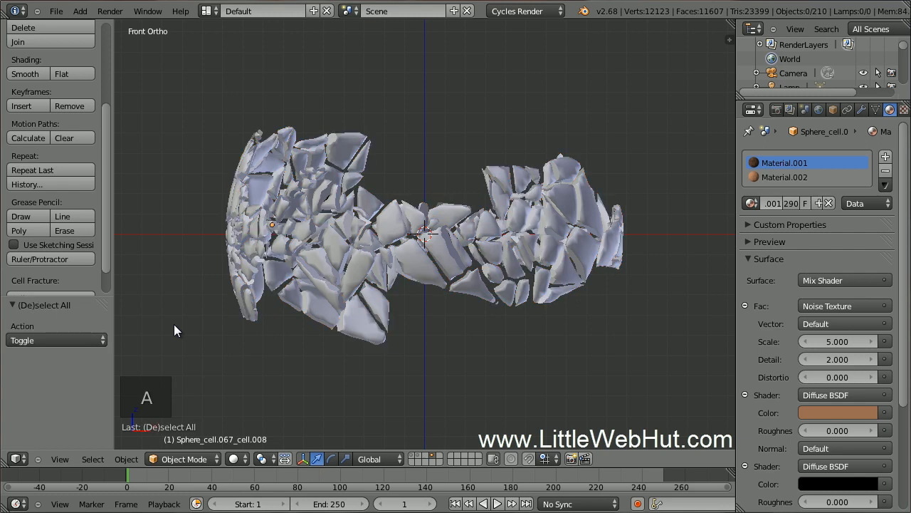
{"action": "key", "text": "b"}
{"action": "left_click_drag", "start_coordinate": [206, 230], "coordinate": [638, 235]}
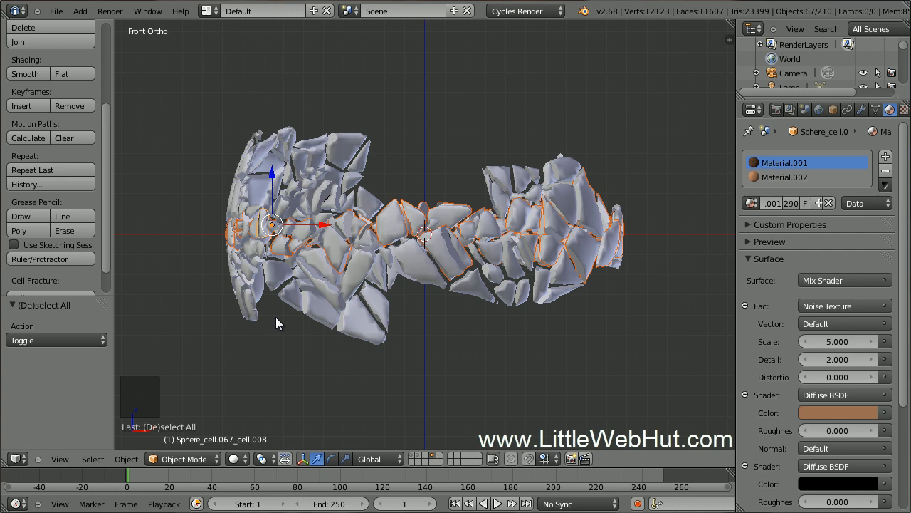
{"action": "key", "text": "m"}
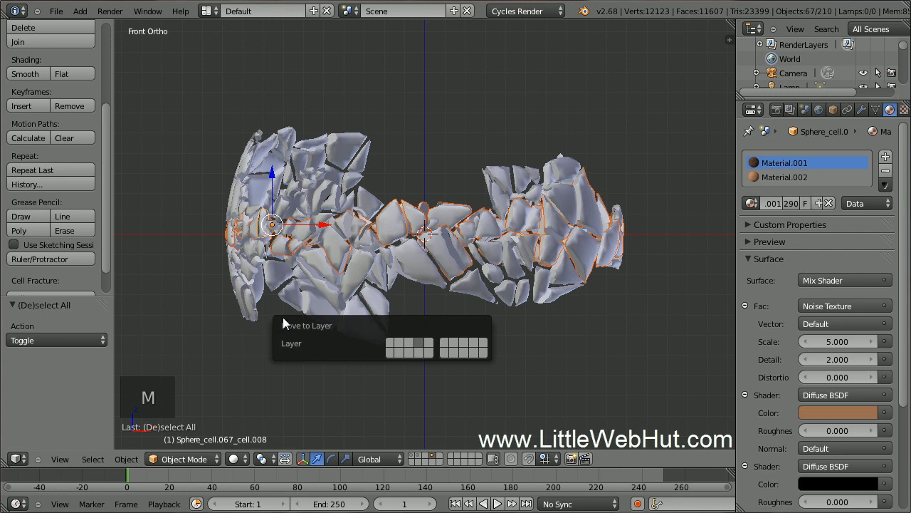
{"action": "left_click", "coordinate": [409, 342]}
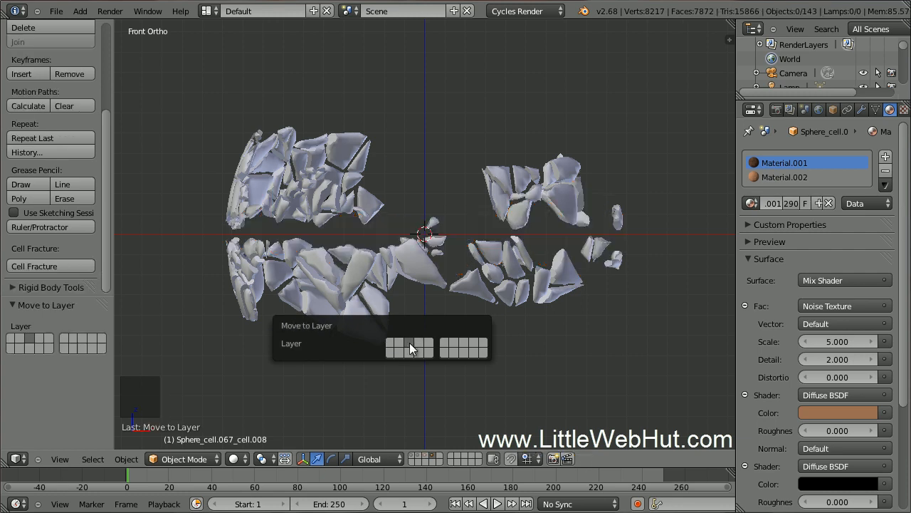
{"action": "left_click", "coordinate": [425, 456]}
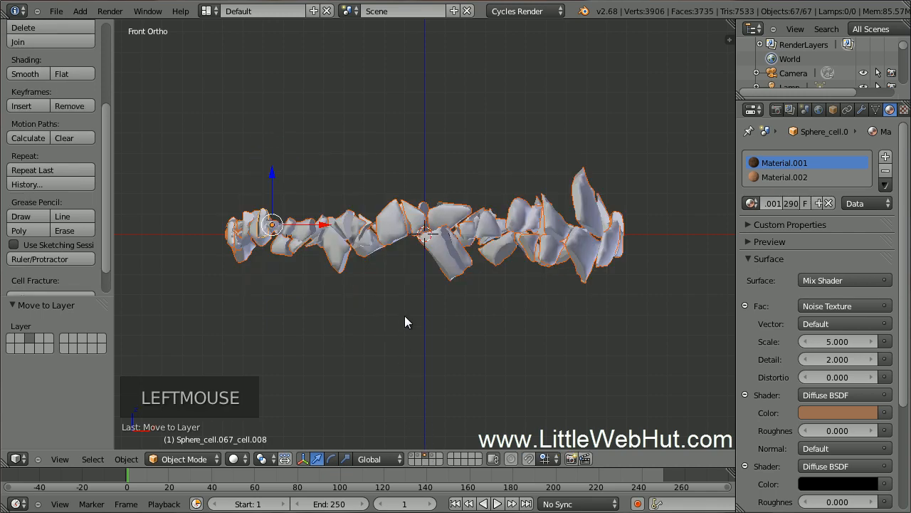
Set the origin of each selected shard on layer 3 to its geometry.
{"action": "middle_click_drag", "start_coordinate": [404, 323], "coordinate": [404, 349]}
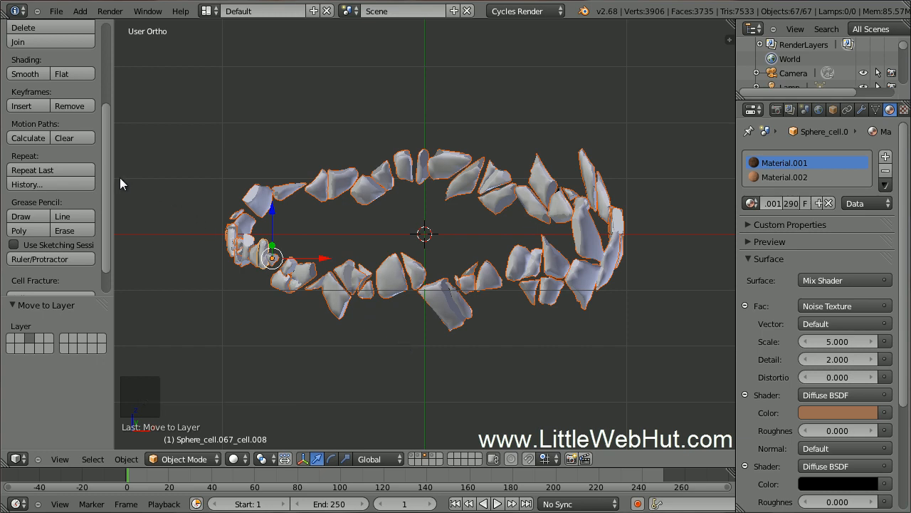
{"action": "left_click_drag", "start_coordinate": [104, 170], "coordinate": [106, 99]}
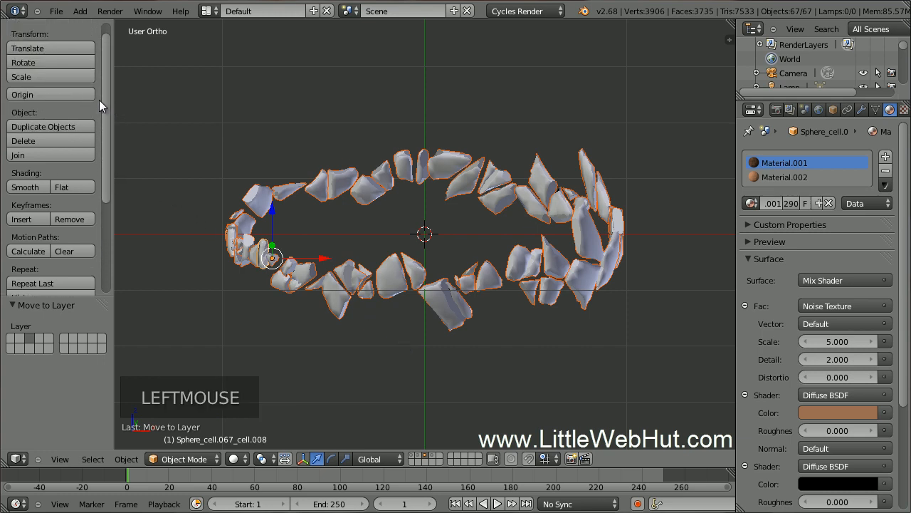
{"action": "left_click", "coordinate": [61, 97]}
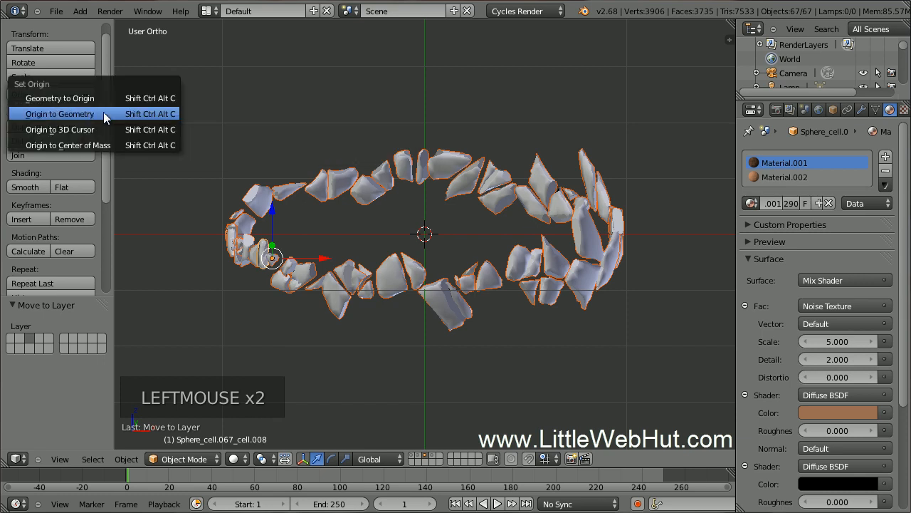
{"action": "left_click", "coordinate": [104, 113]}
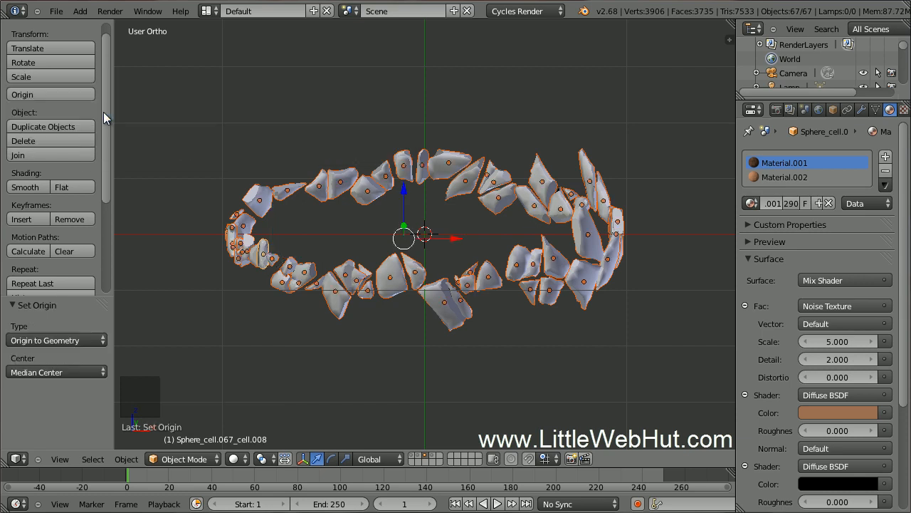
Enable manipulating center points only, scale the layer 3 shards' positions outward by 1.2, and display layer 4.
{"action": "left_click", "coordinate": [287, 461]}
{"action": "type", "text": "s1.2"}
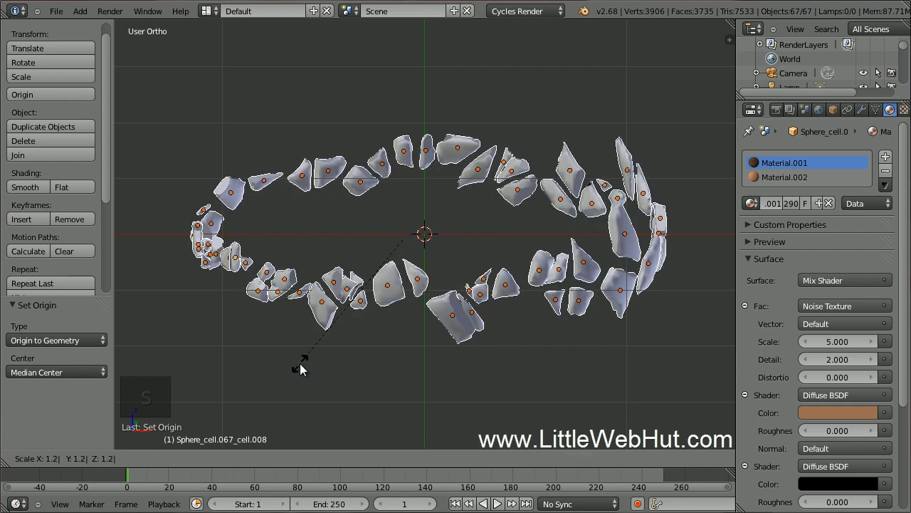
{"action": "key", "text": "Return"}
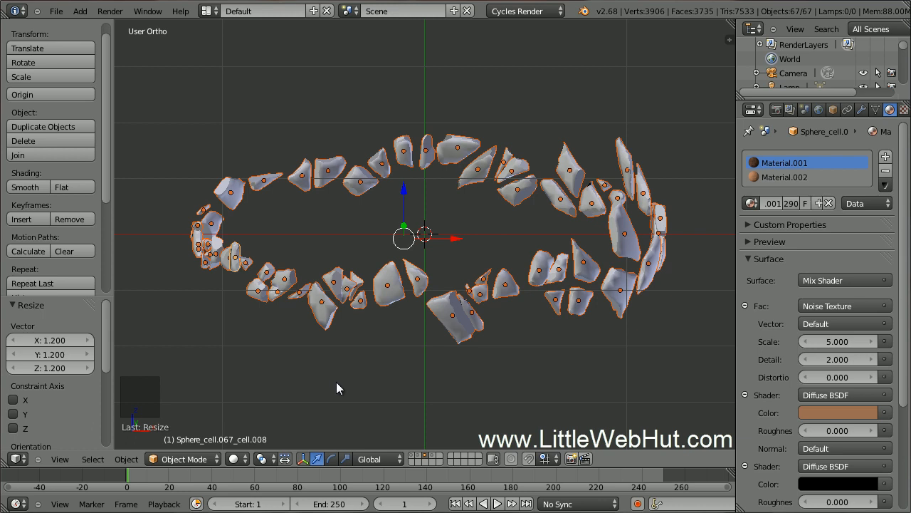
{"action": "left_click", "coordinate": [432, 456]}
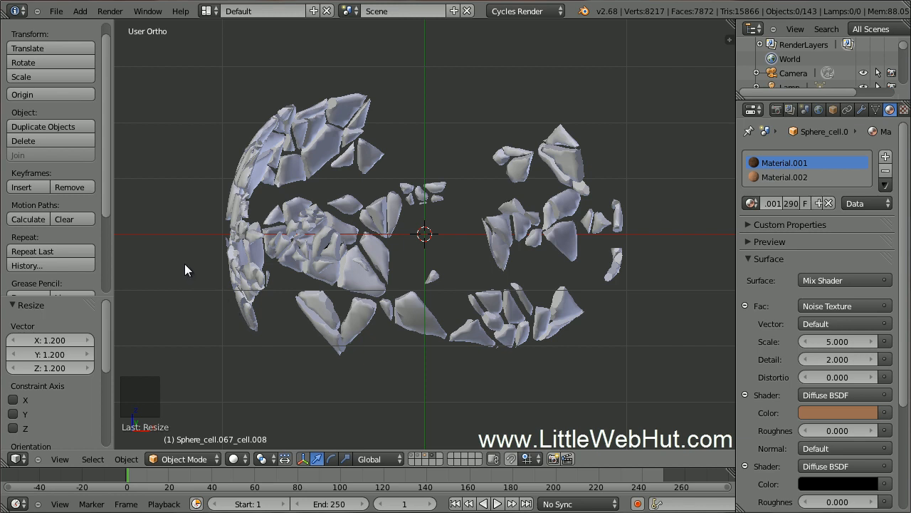
Select all the shards on layer 4 and set each one's origin to its geometry.
{"action": "key", "text": "a"}
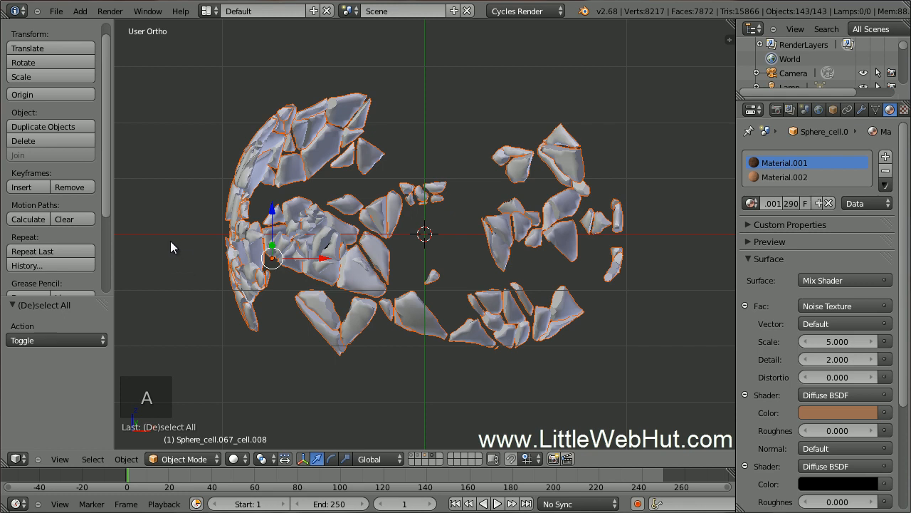
{"action": "left_click", "coordinate": [67, 94]}
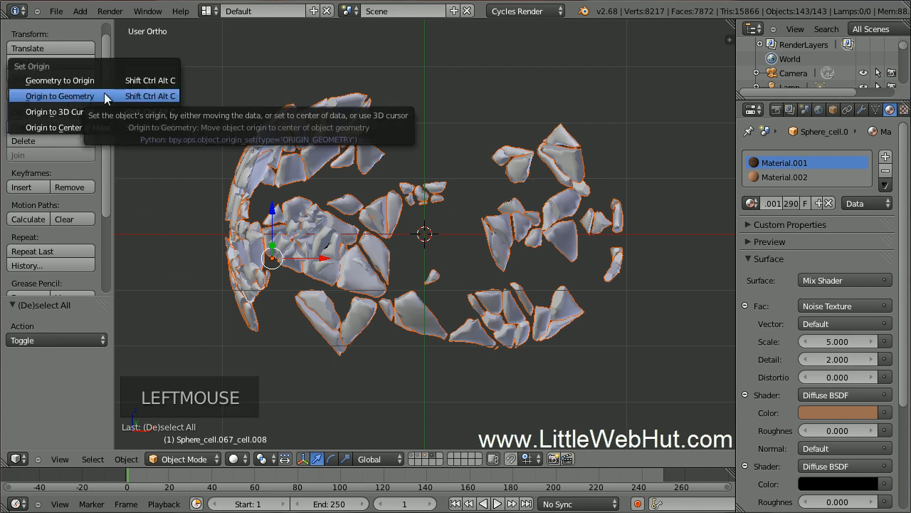
{"action": "left_click", "coordinate": [104, 96]}
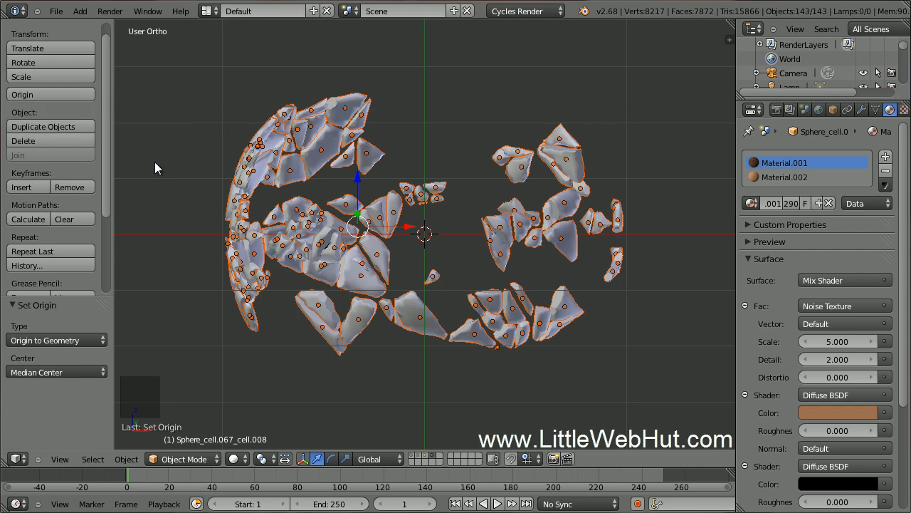
Scale the layer 4 shards' positions outward by 1.1 and turn off manipulating center points only.
{"action": "type", "text": "s"}
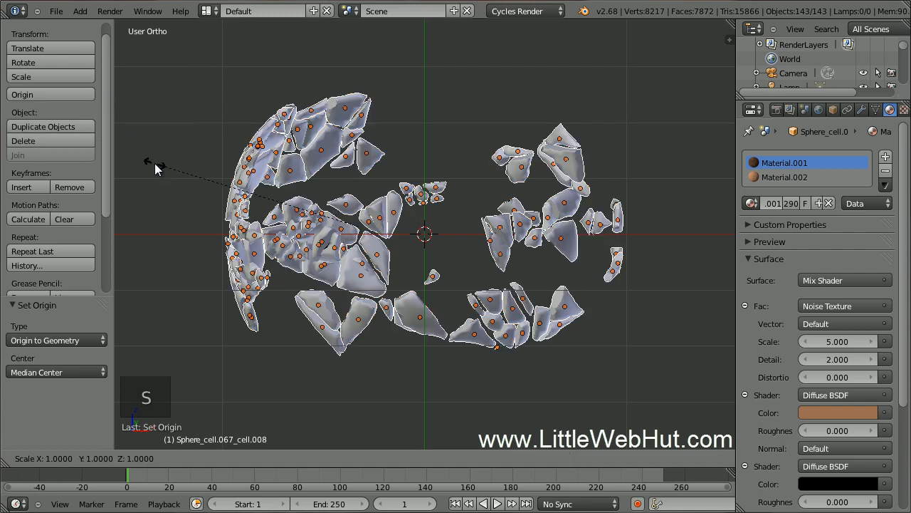
{"action": "type", "text": "1.1"}
{"action": "key", "text": "Return"}
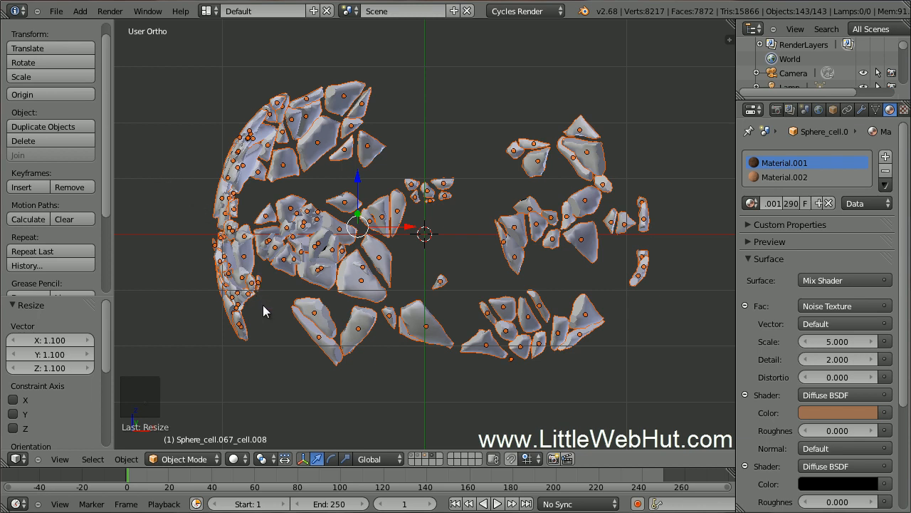
{"action": "left_click", "coordinate": [288, 461]}
Save the scene as planet.blend in the C:\demo\ folder.
{"action": "left_click", "coordinate": [57, 10]}
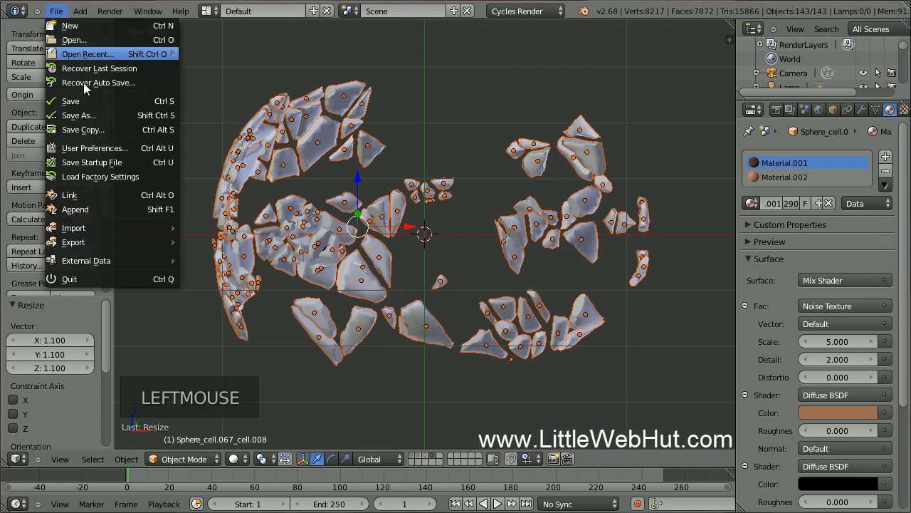
{"action": "left_click", "coordinate": [114, 114]}
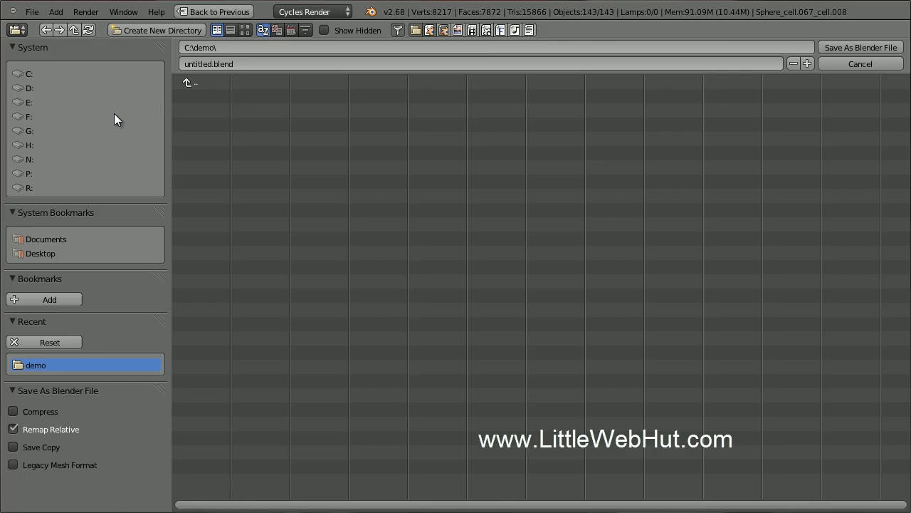
{"action": "left_click", "coordinate": [194, 64]}
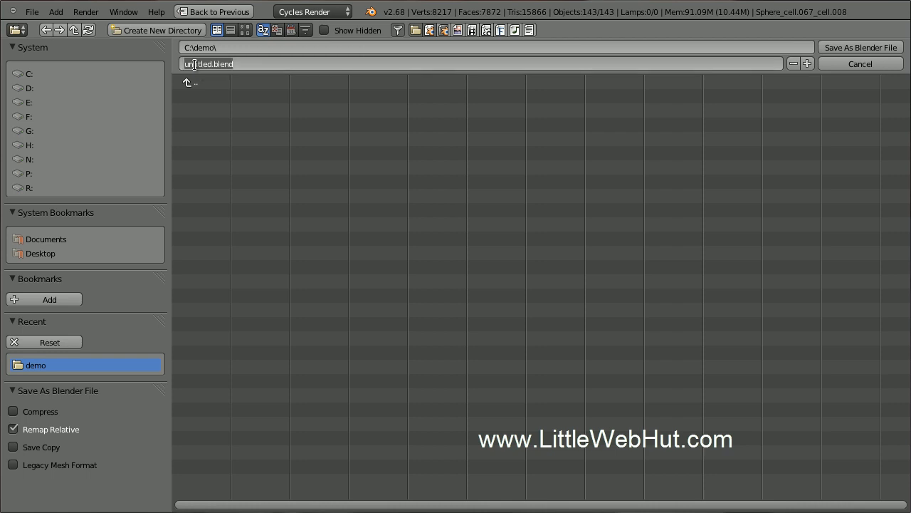
{"action": "type", "text": "pl"}
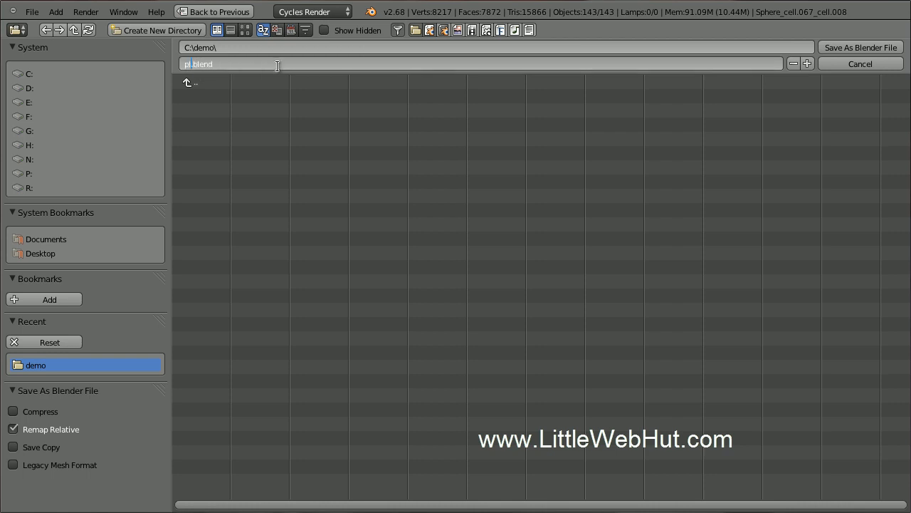
{"action": "type", "text": "anet"}
{"action": "key", "text": "Return"}
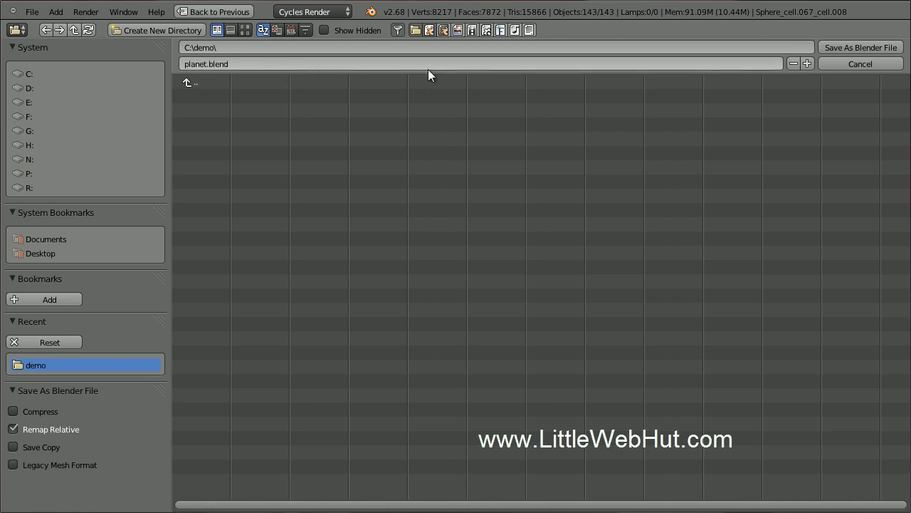
{"action": "left_click", "coordinate": [850, 47]}
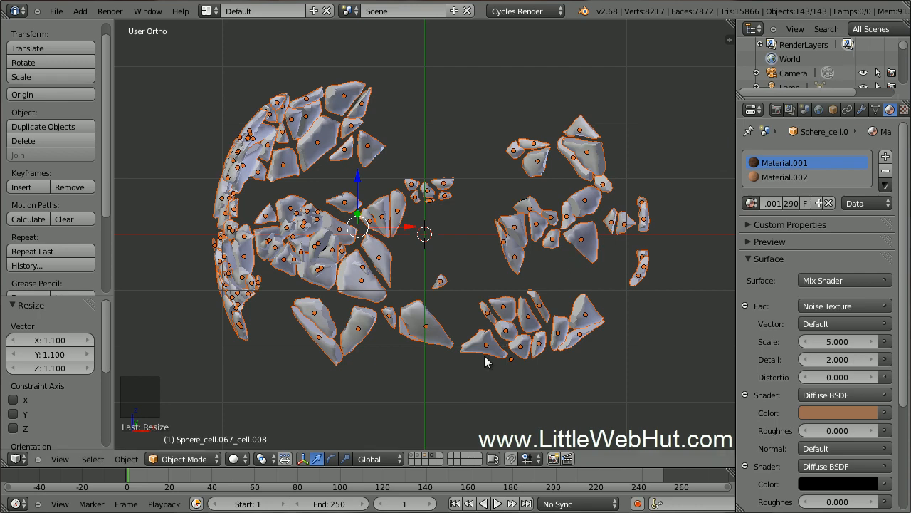
Display layers 2 and 3 together with layer 4 to view the whole fractured planet, and return to layer 1 alone.
{"action": "left_click", "coordinate": [426, 455], "text": "shift"}
{"action": "left_click", "coordinate": [430, 456], "text": "shift"}
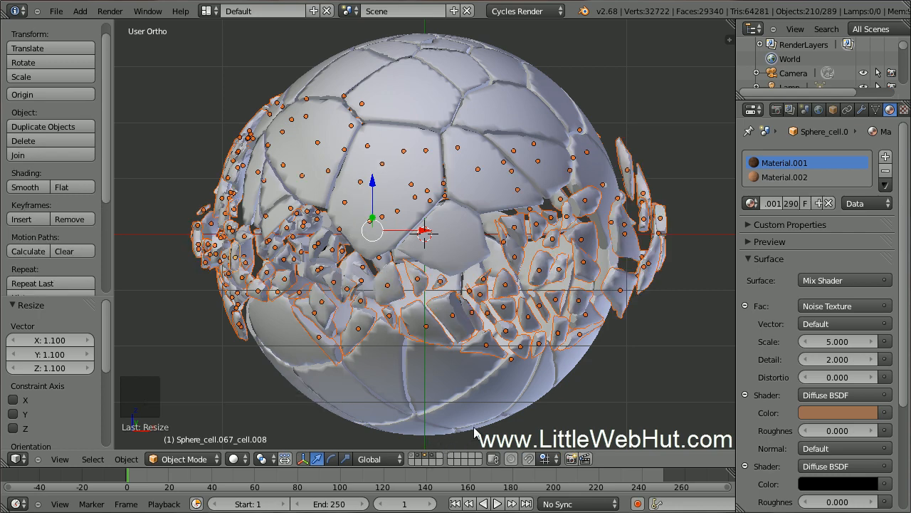
{"action": "left_click", "coordinate": [412, 456]}
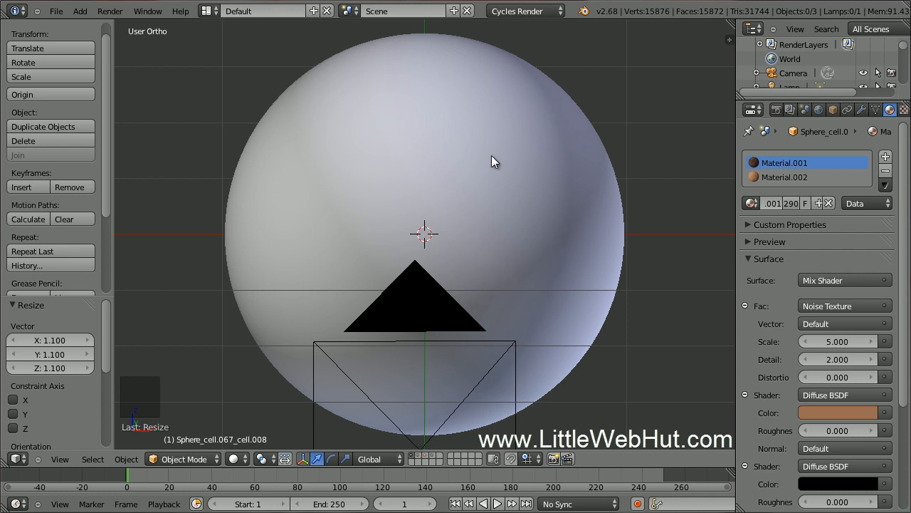
Scale the intact sphere on layer 1 down by a factor of 0.95.
{"action": "right_click", "coordinate": [494, 137]}
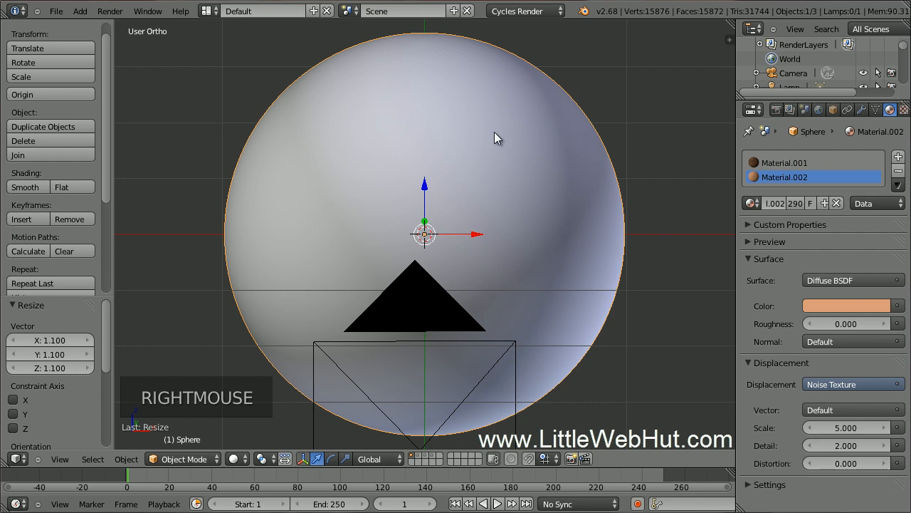
{"action": "key", "text": "s"}
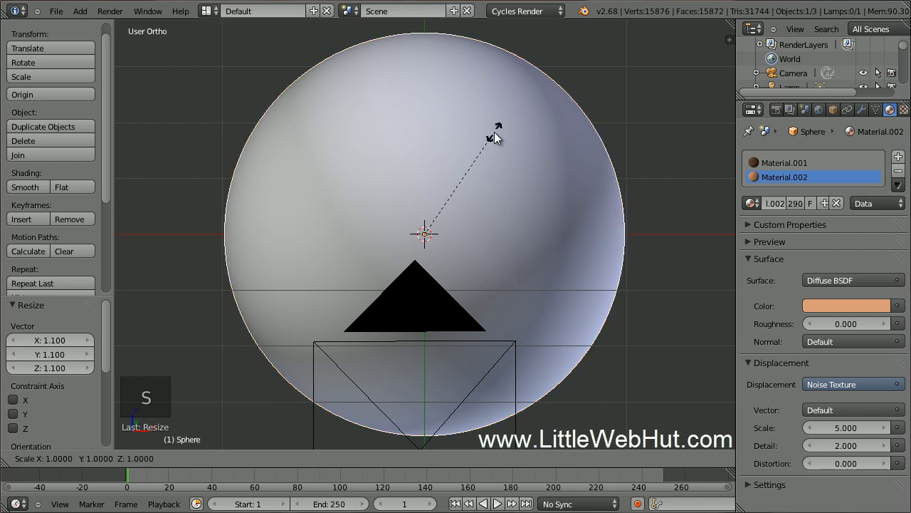
{"action": "type", "text": "0.95"}
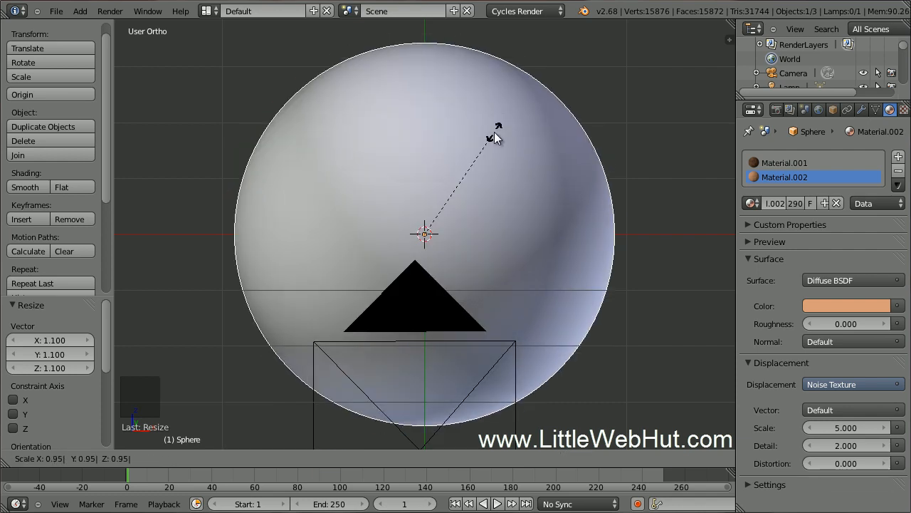
{"action": "key", "text": "Return"}
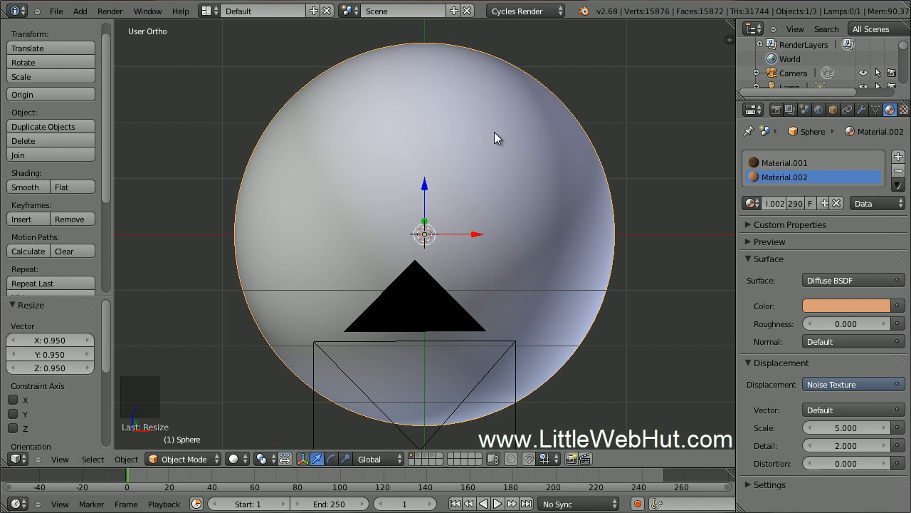
Remove both existing material slots from the sphere and give it a new material.
{"action": "left_click", "coordinate": [898, 171]}
{"action": "left_click", "coordinate": [885, 171]}
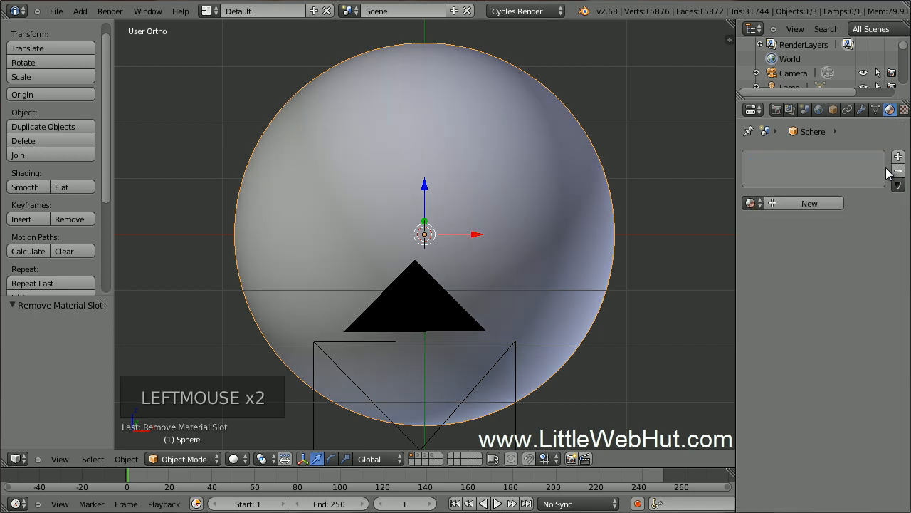
{"action": "left_click", "coordinate": [798, 203]}
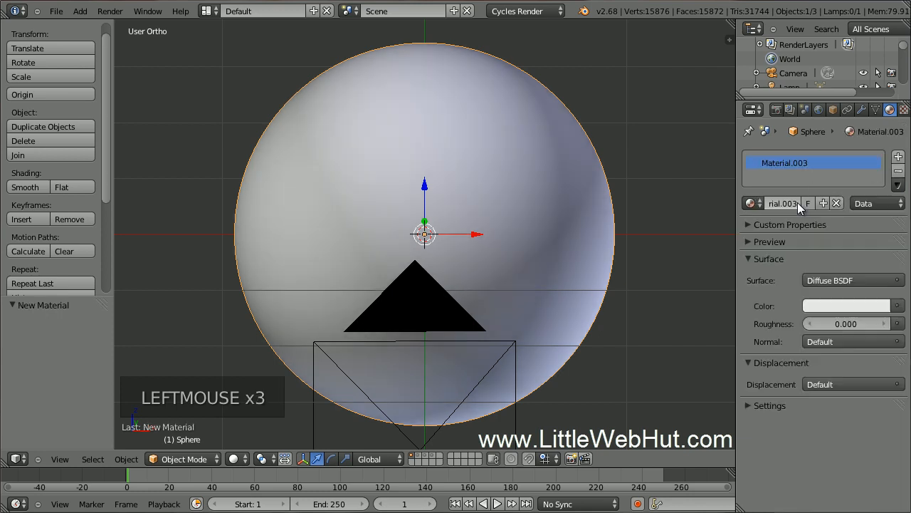
Make the sphere's surface a Mix Shader that blends two Emission shaders.
{"action": "left_click", "coordinate": [854, 278]}
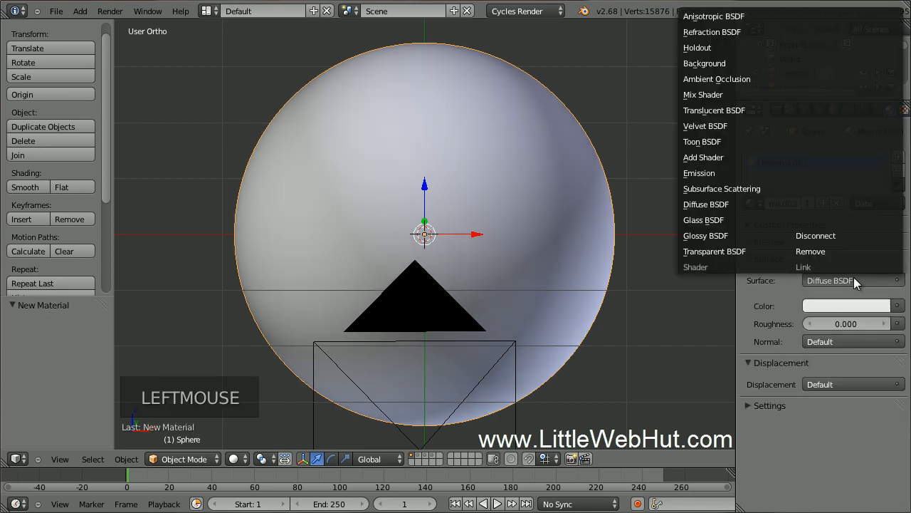
{"action": "left_click", "coordinate": [759, 94]}
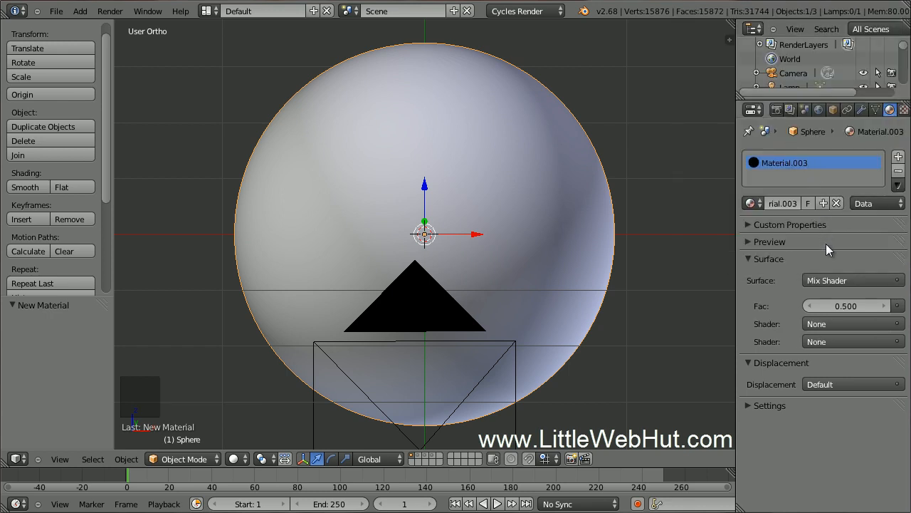
{"action": "left_click", "coordinate": [843, 321]}
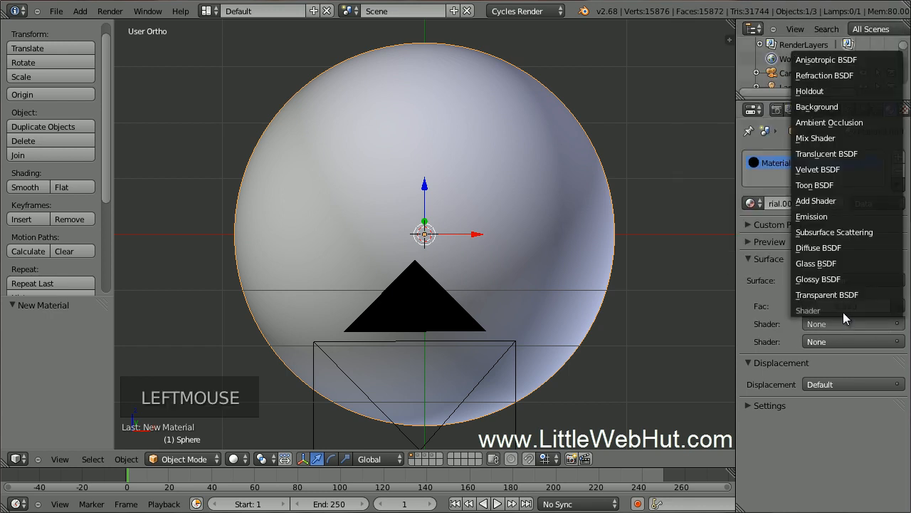
{"action": "left_click", "coordinate": [836, 216]}
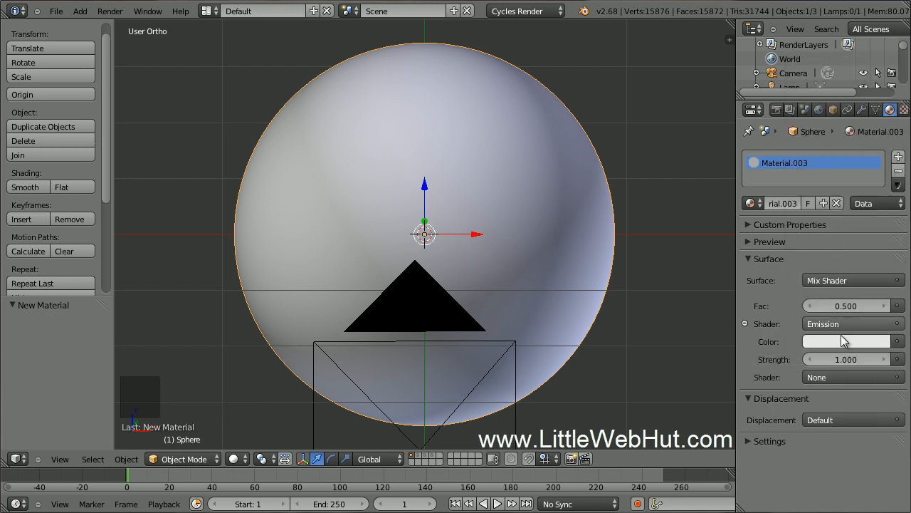
{"action": "left_click", "coordinate": [846, 377]}
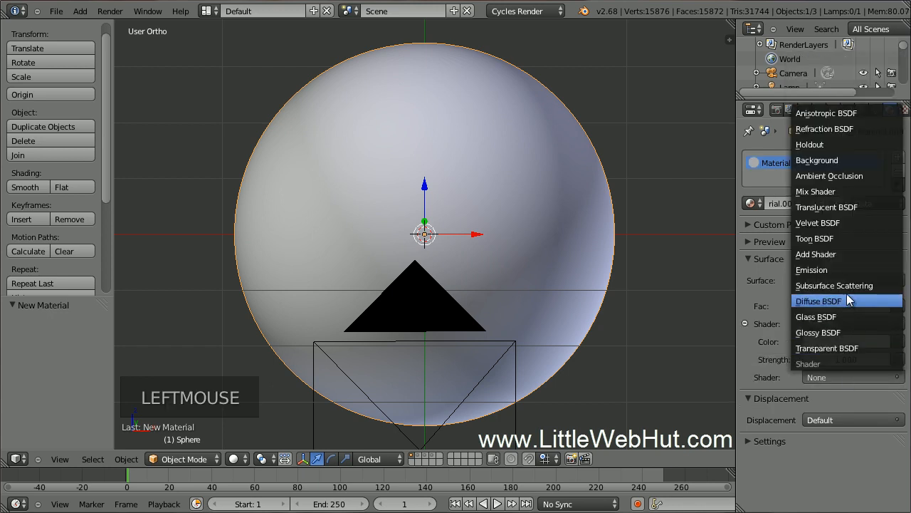
{"action": "left_click", "coordinate": [843, 267]}
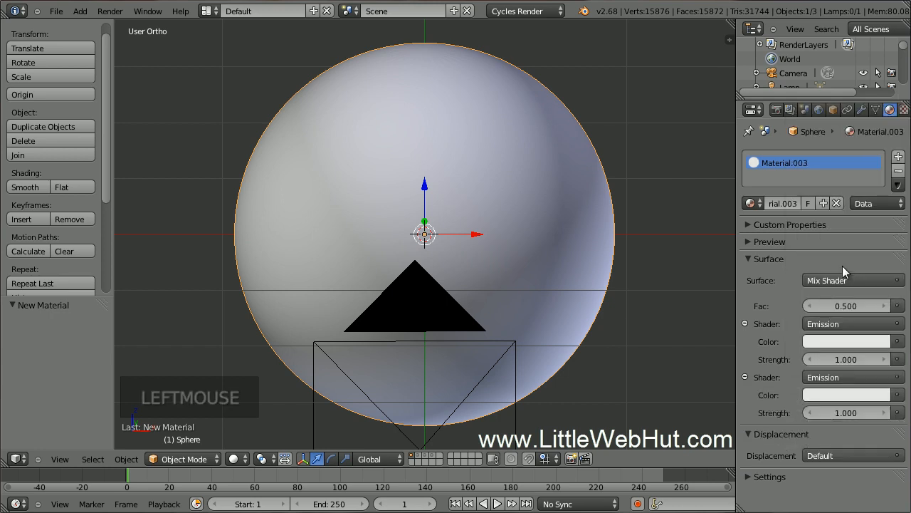
Color the first Emission shader golden yellow and the second one red.
{"action": "left_click", "coordinate": [845, 341]}
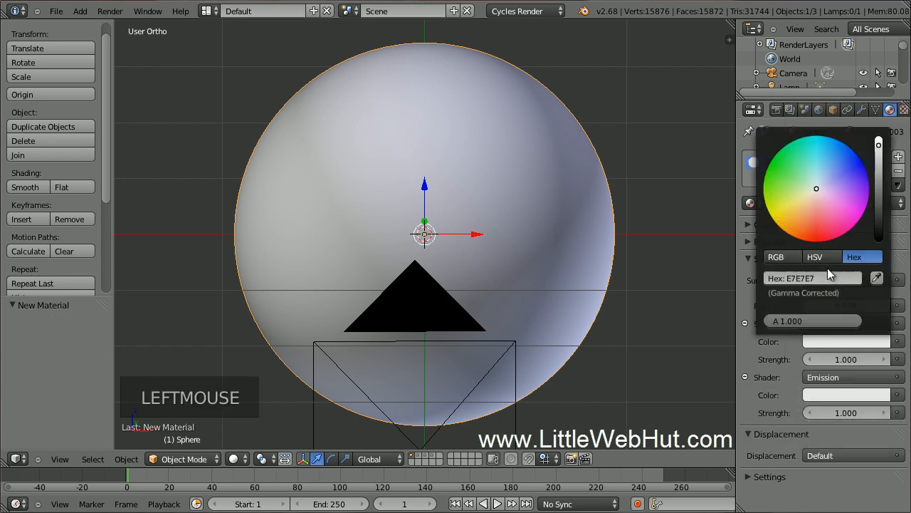
{"action": "left_click_drag", "start_coordinate": [816, 189], "coordinate": [775, 238]}
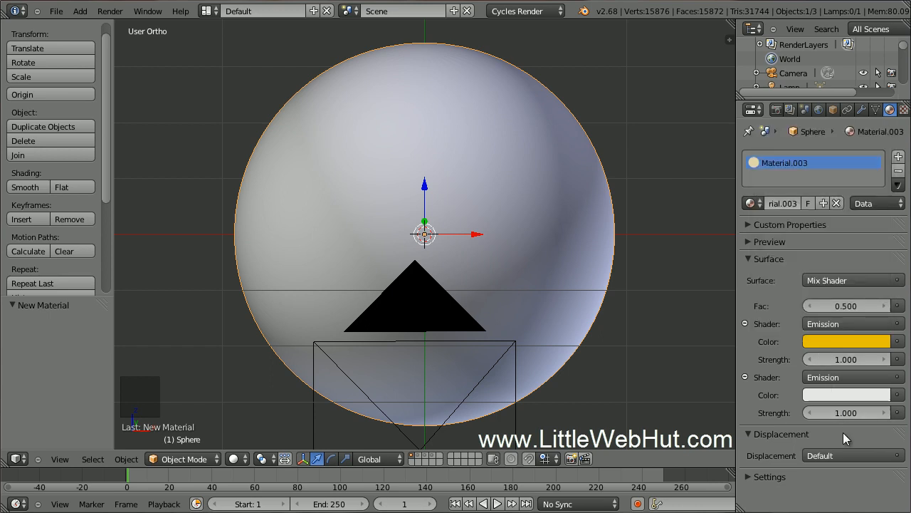
{"action": "left_click", "coordinate": [853, 396]}
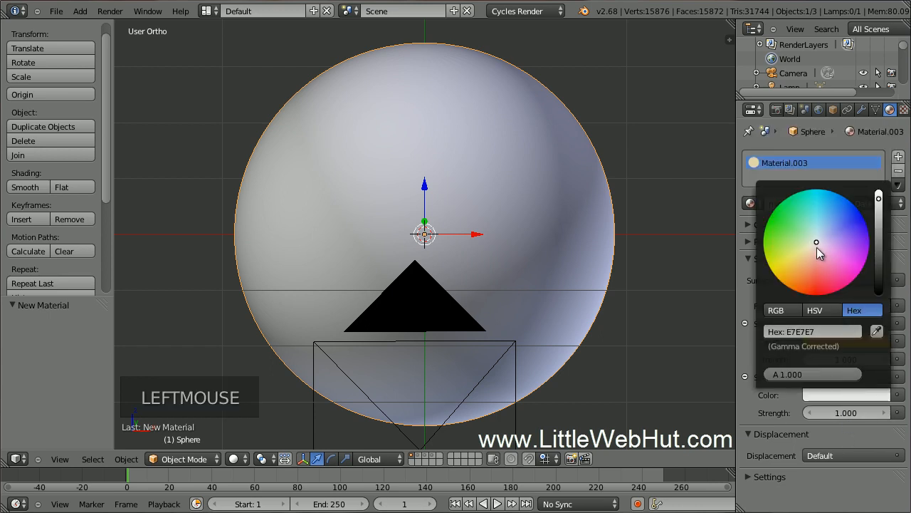
{"action": "left_click_drag", "start_coordinate": [815, 240], "coordinate": [816, 294]}
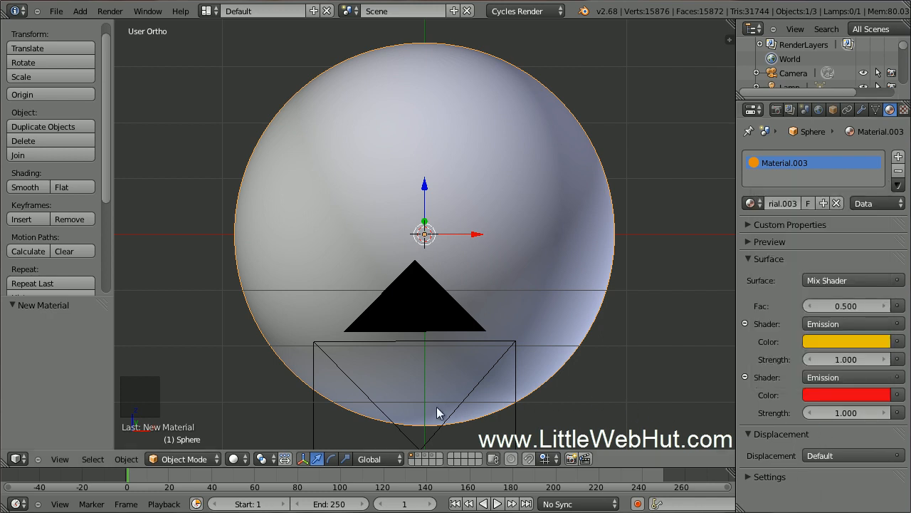
Set the viewport shading to Rendered and drive the mix factor with a Noise Texture with a distortion of 10.
{"action": "left_click", "coordinate": [238, 461]}
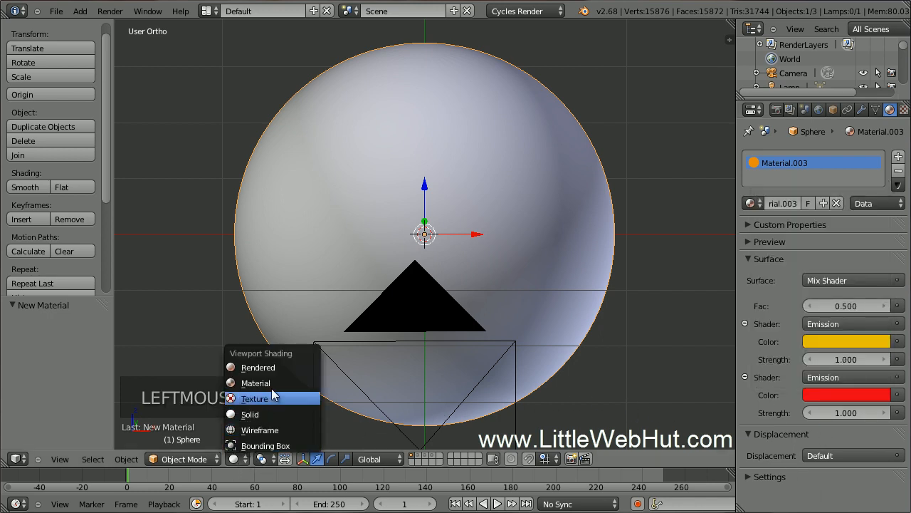
{"action": "left_click", "coordinate": [279, 368]}
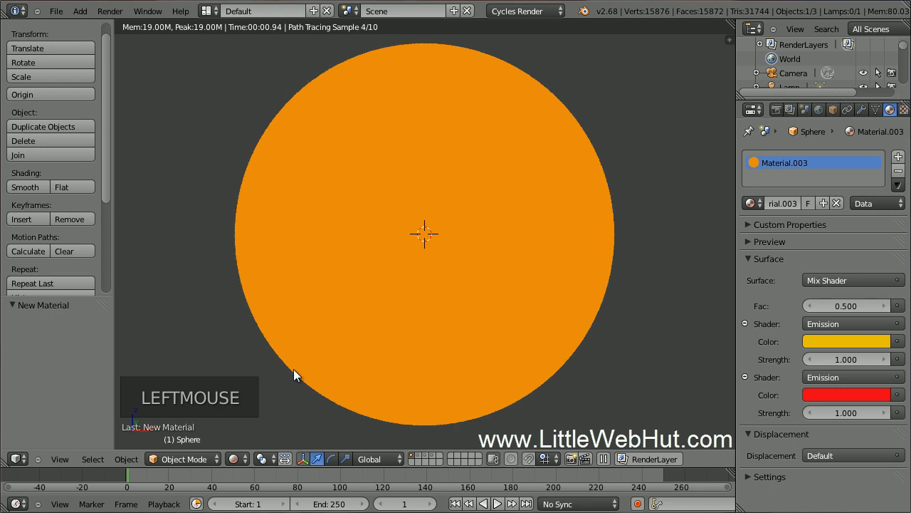
{"action": "left_click", "coordinate": [896, 305]}
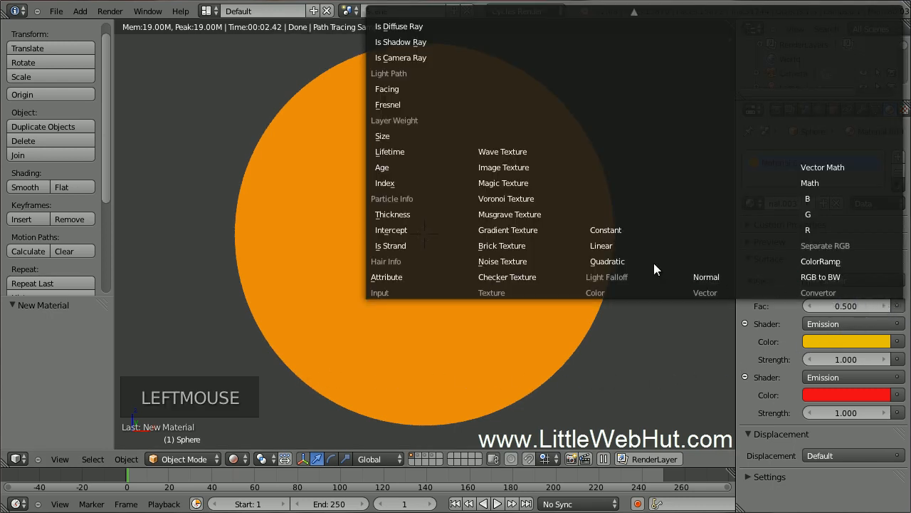
{"action": "left_click", "coordinate": [549, 261]}
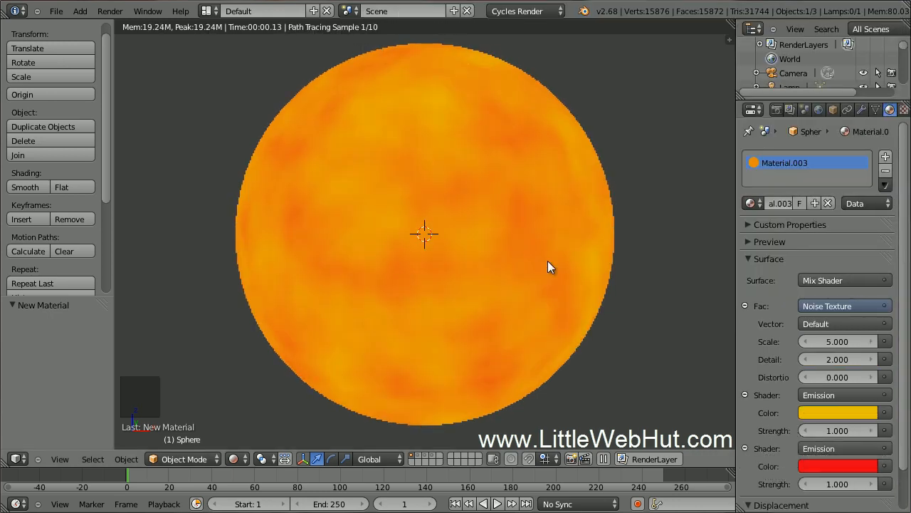
{"action": "left_click", "coordinate": [835, 378]}
{"action": "type", "text": "10"}
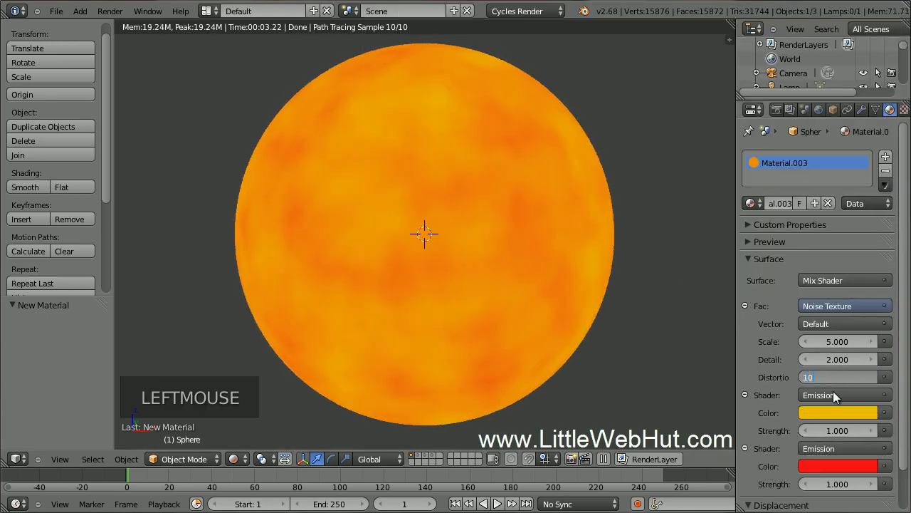
{"action": "key", "text": "Return"}
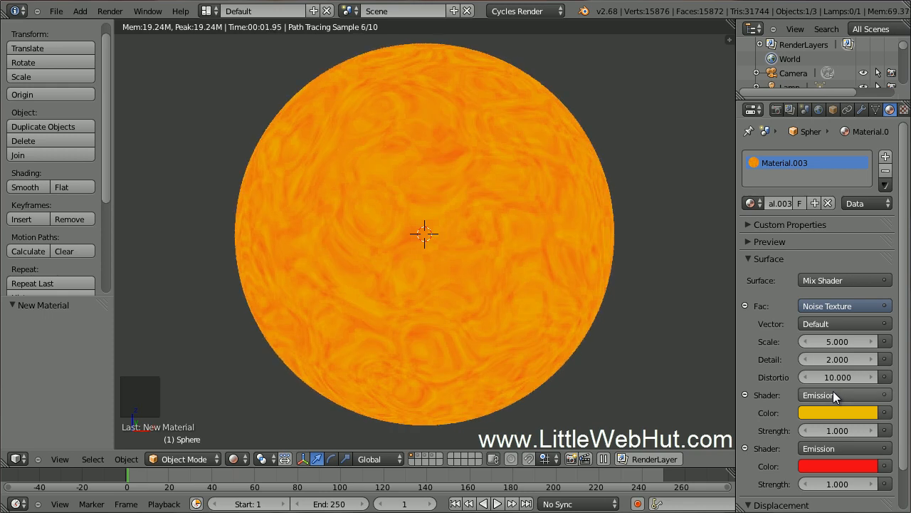
Show the layers holding the large and small crust shards together with the glowing core's layer.
{"action": "left_click", "coordinate": [417, 457], "text": "shift"}
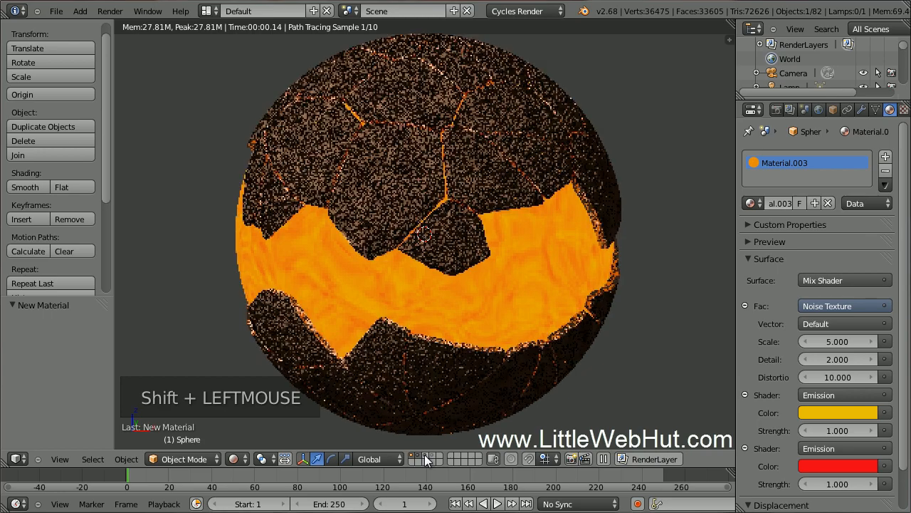
{"action": "left_click", "coordinate": [432, 457], "text": "shift"}
{"action": "left_click", "coordinate": [431, 456], "text": "shift"}
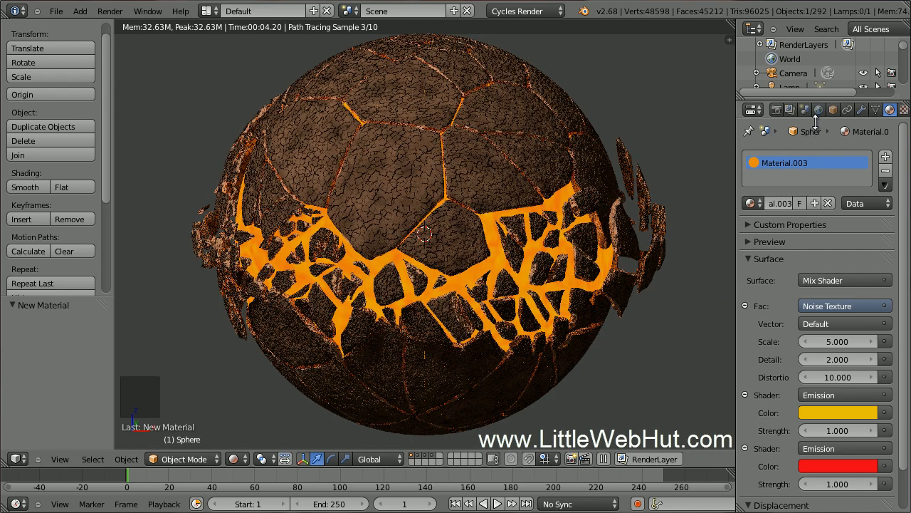
Set the world background color to black.
{"action": "left_click", "coordinate": [819, 112]}
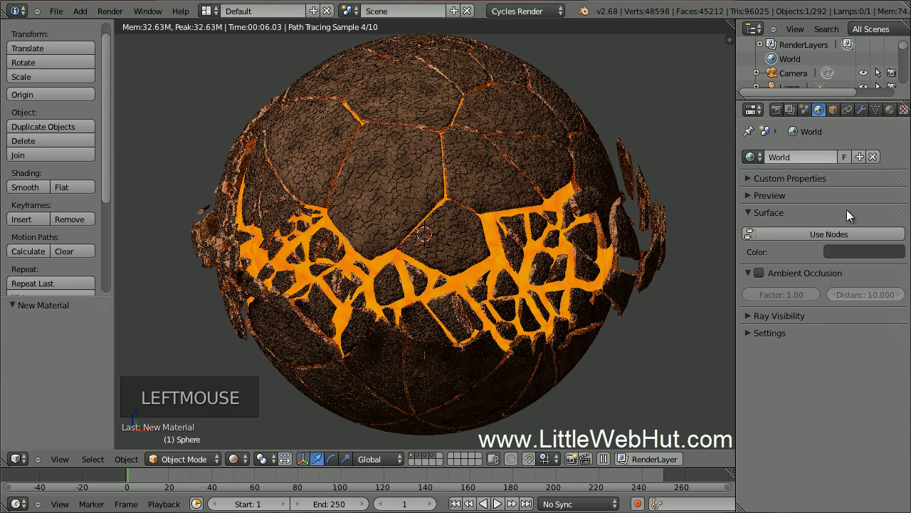
{"action": "left_click", "coordinate": [856, 249]}
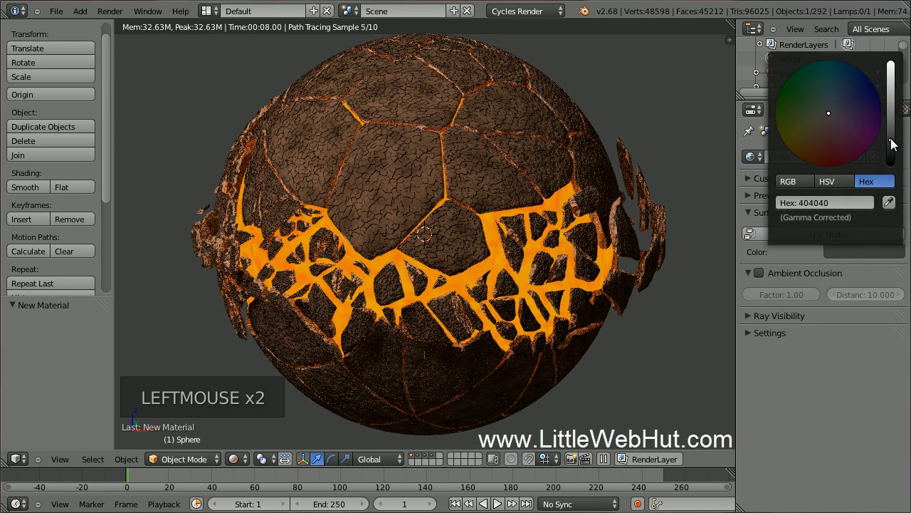
{"action": "left_click_drag", "start_coordinate": [893, 145], "coordinate": [892, 164]}
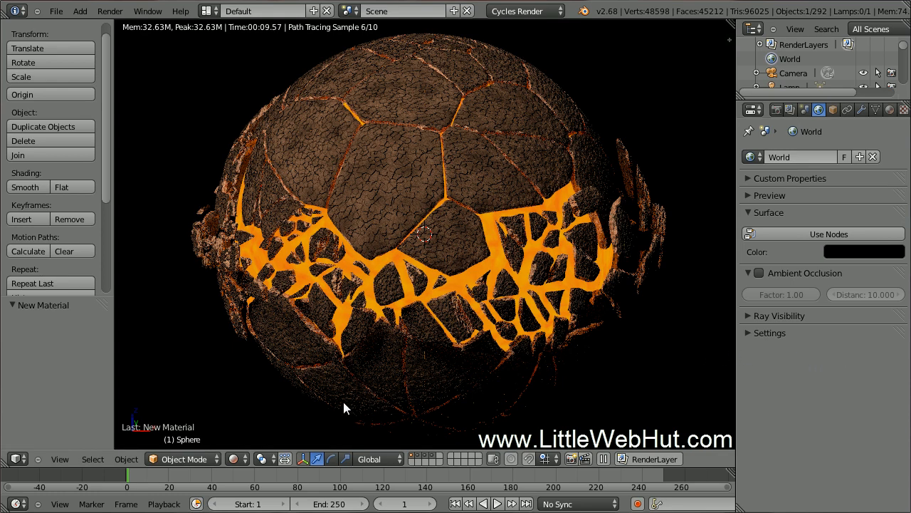
Return to Solid shading, add a cube and move it about 2.45 units along Y, behind the planet as seen from the camera.
{"action": "left_click", "coordinate": [235, 458]}
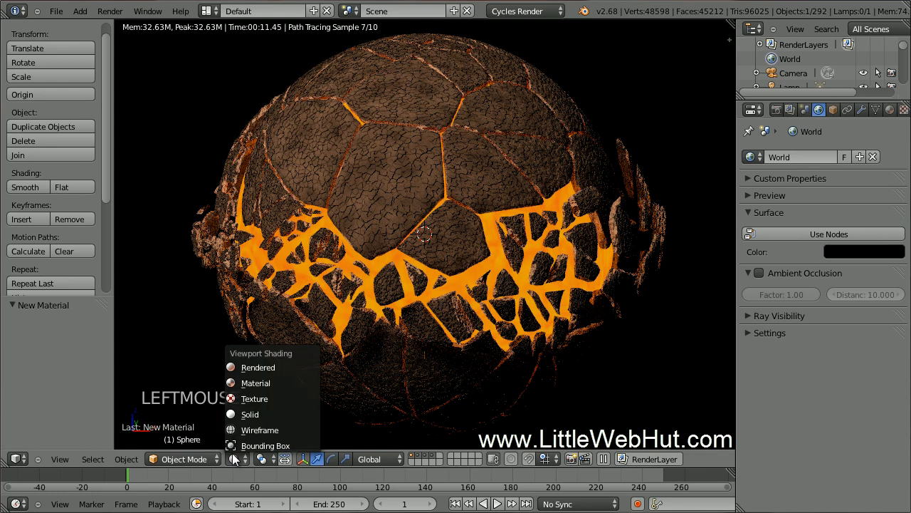
{"action": "left_click", "coordinate": [282, 413]}
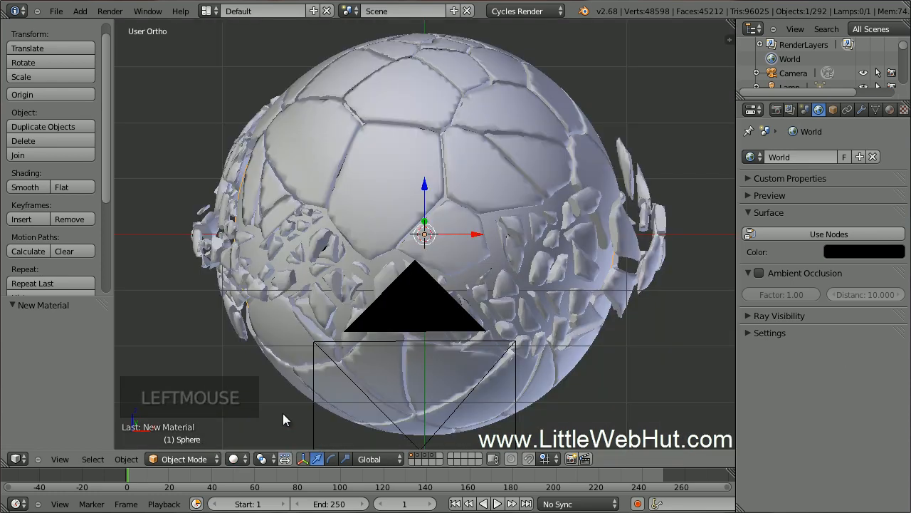
{"action": "key", "text": "KP_7"}
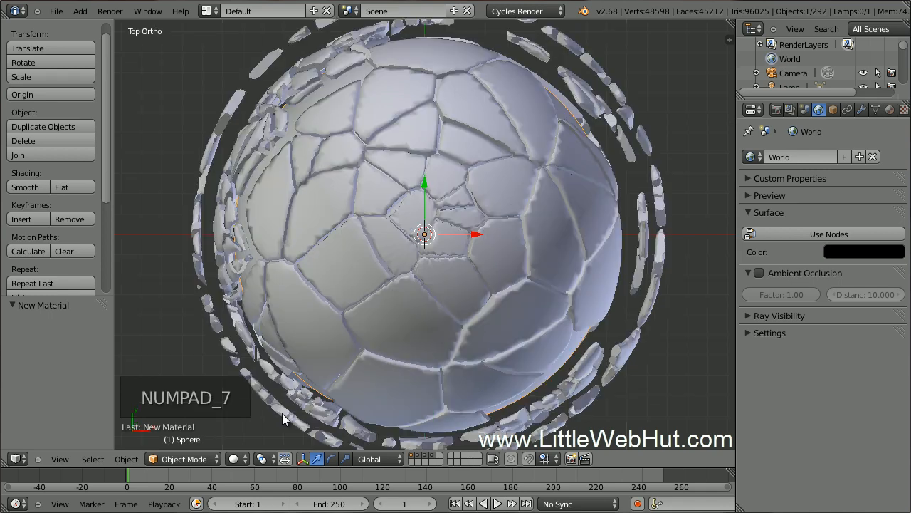
{"action": "scroll", "coordinate": [283, 414], "scroll_direction": "down", "scroll_amount": 4}
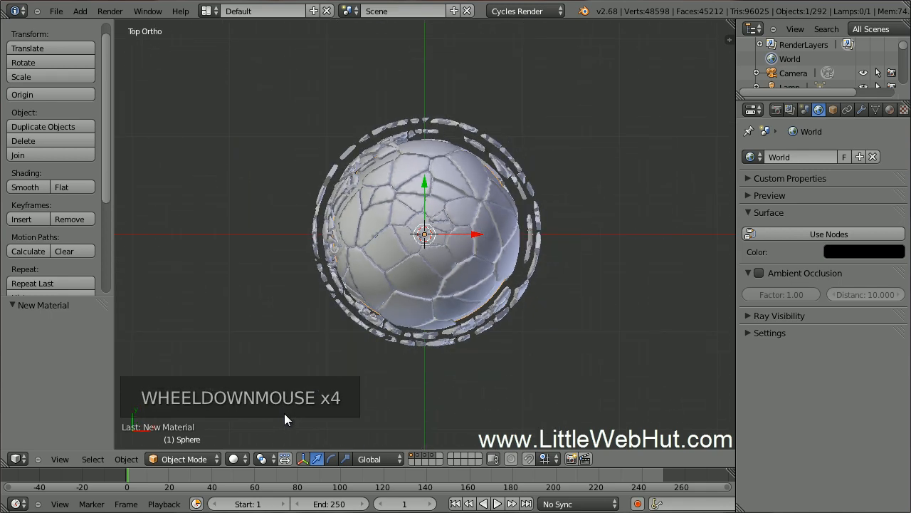
{"action": "scroll", "coordinate": [284, 412], "scroll_direction": "down", "scroll_amount": 4}
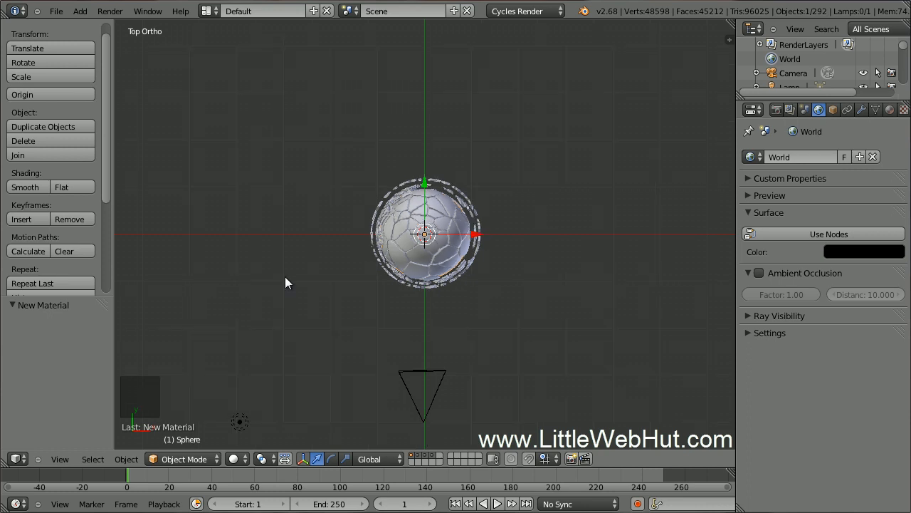
{"action": "key", "text": "shift+a"}
{"action": "mouse_move", "coordinate": [286, 267]}
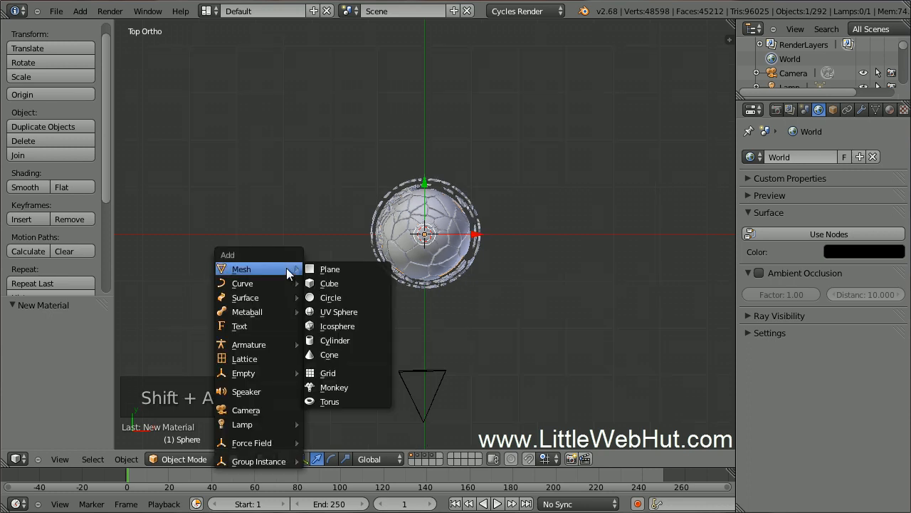
{"action": "left_click", "coordinate": [365, 284]}
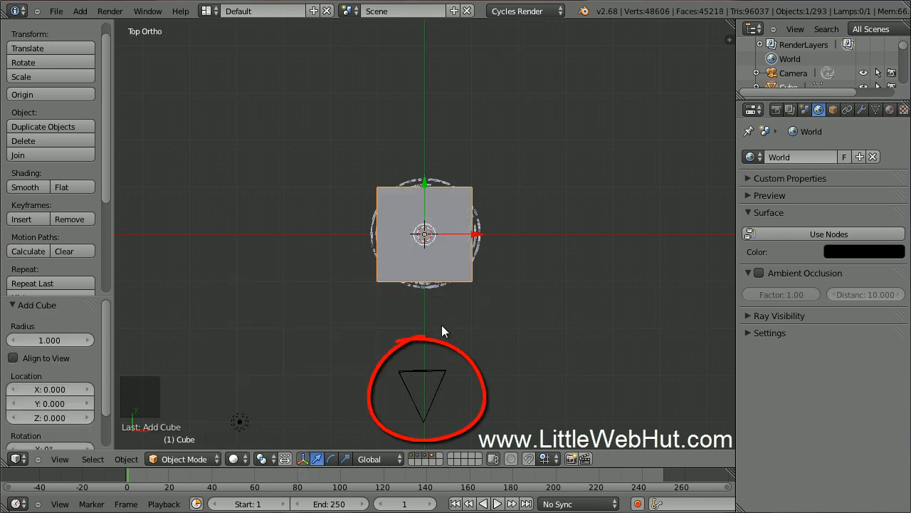
{"action": "left_click_drag", "start_coordinate": [425, 183], "coordinate": [437, 63]}
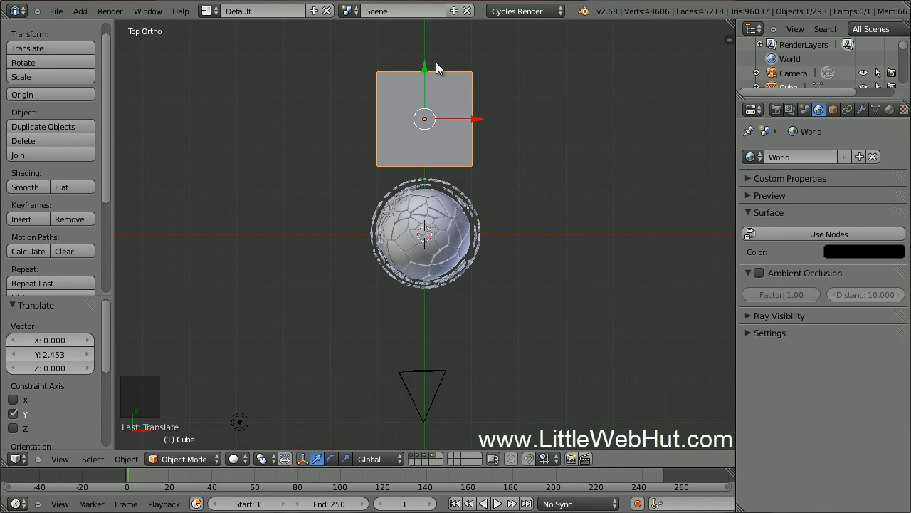
Scale the cube by 5 along the X axis and by 3 along the Z axis.
{"action": "key", "text": "s"}
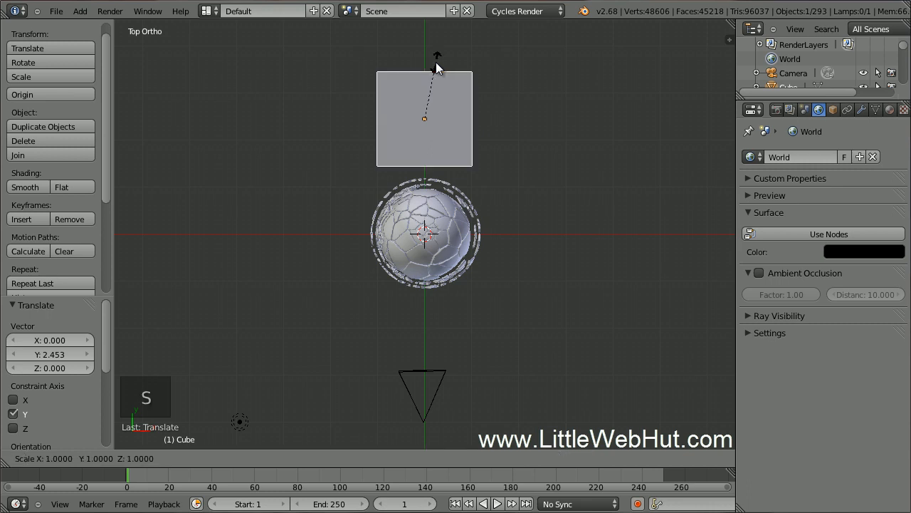
{"action": "type", "text": "x"}
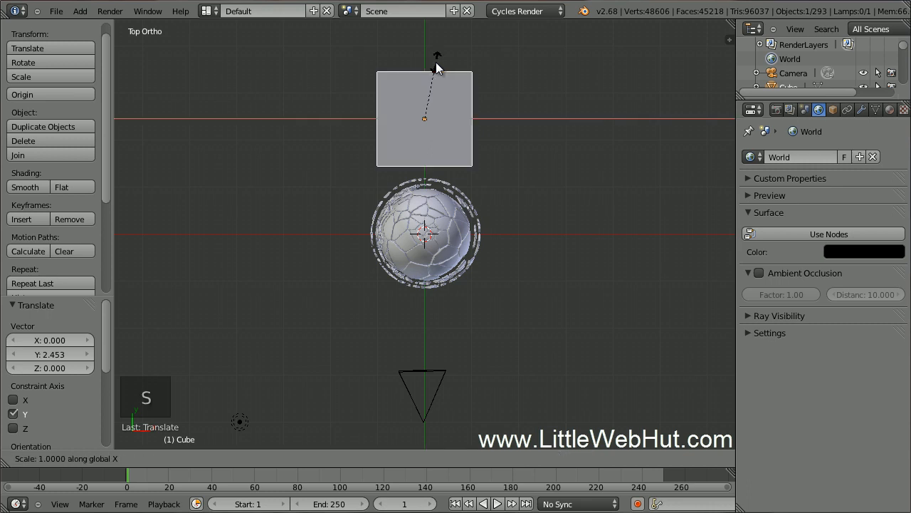
{"action": "type", "text": "5"}
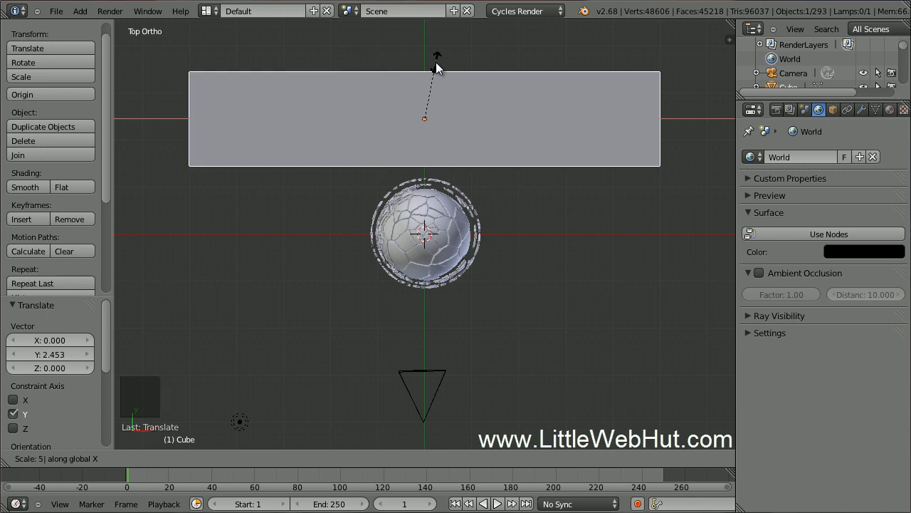
{"action": "key", "text": "Return"}
{"action": "key", "text": "KP_1"}
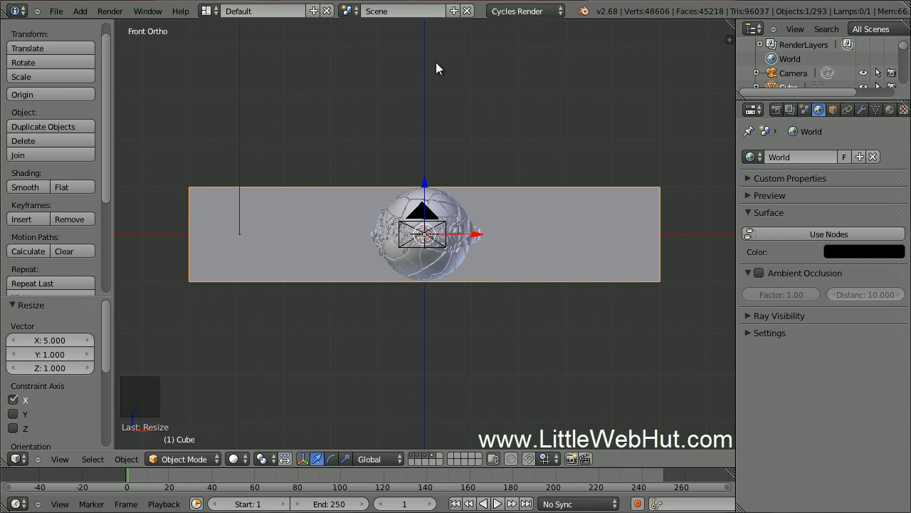
{"action": "key", "text": "s"}
{"action": "key", "text": "z"}
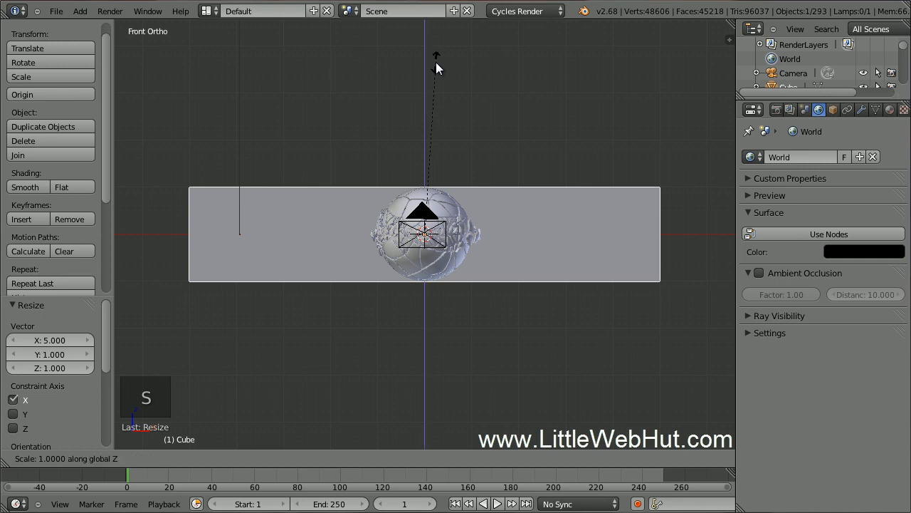
{"action": "key", "text": "3"}
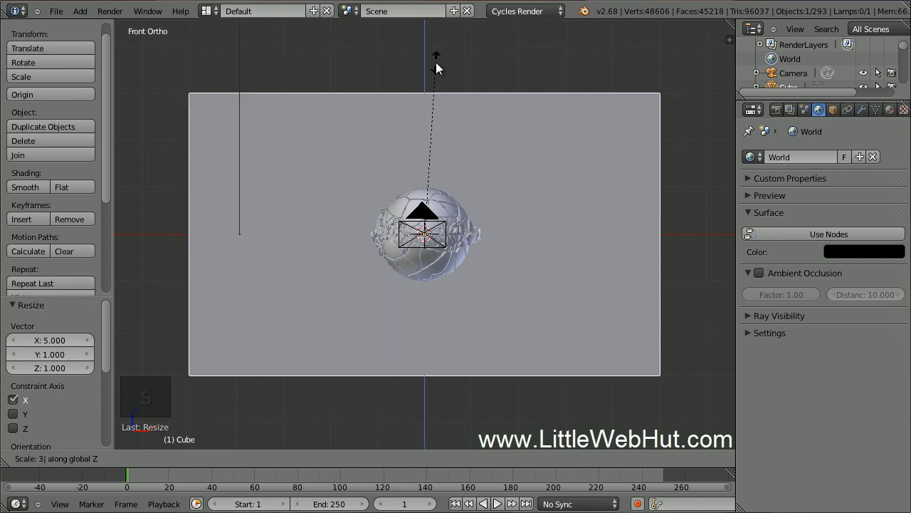
{"action": "key", "text": "Return"}
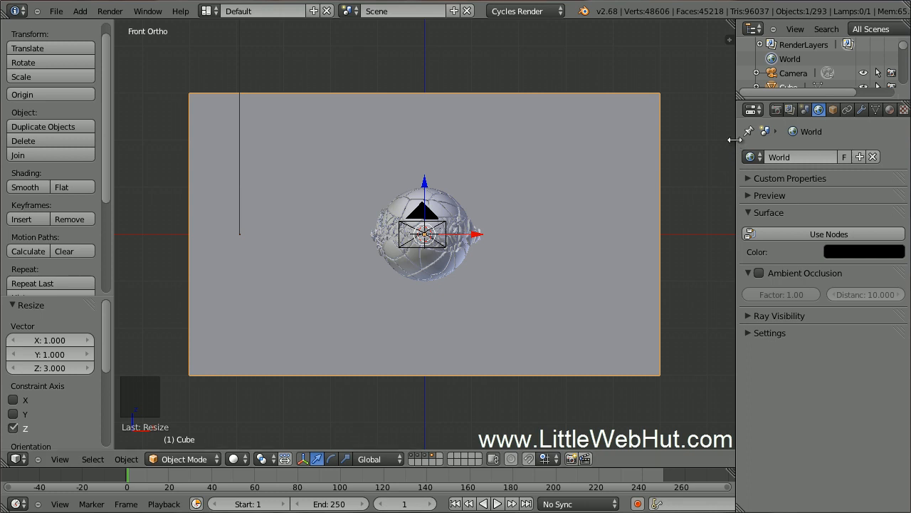
Add a particle system to the cube that emits 3000 particles and ends emission at frame 1.
{"action": "left_click_drag", "start_coordinate": [734, 139], "coordinate": [702, 144]}
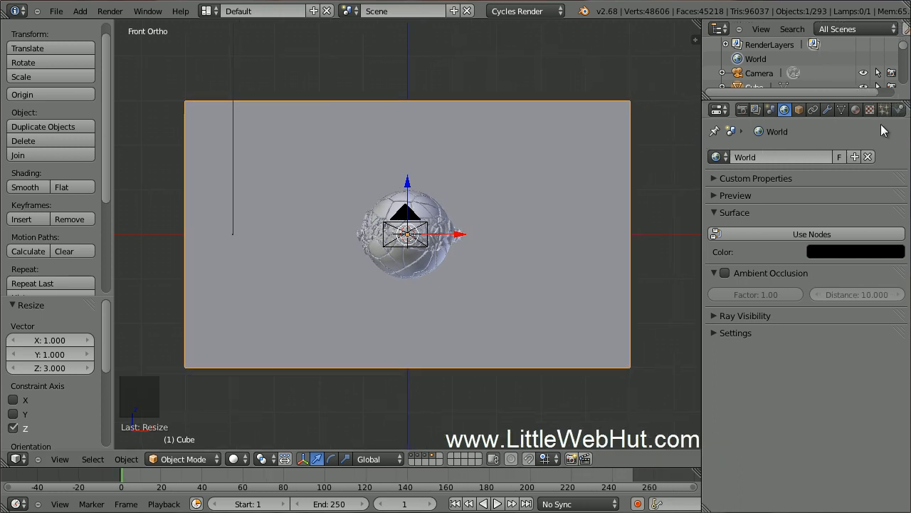
{"action": "left_click", "coordinate": [884, 111]}
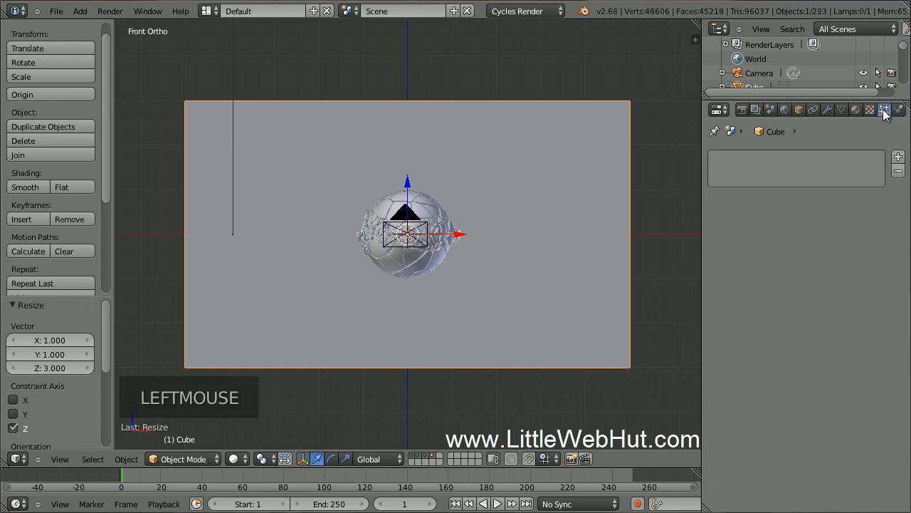
{"action": "left_click", "coordinate": [898, 158]}
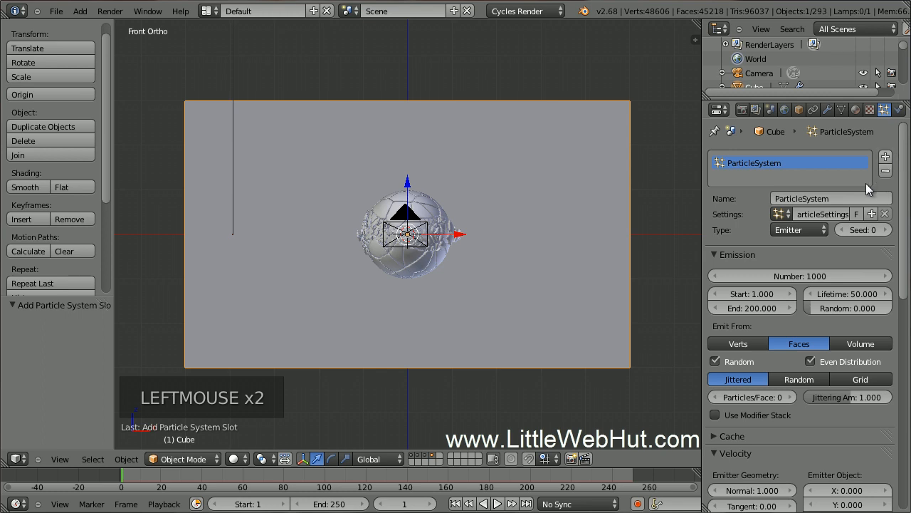
{"action": "left_click", "coordinate": [811, 276]}
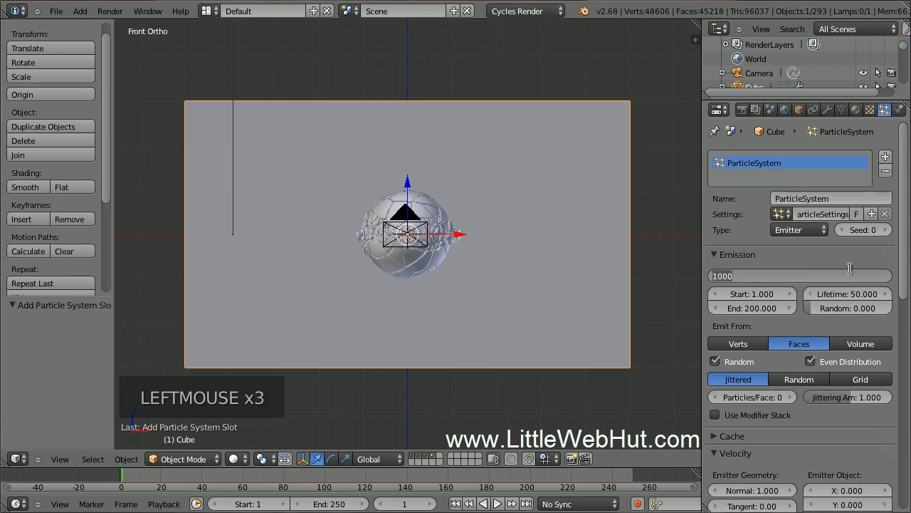
{"action": "type", "text": "3000"}
{"action": "key", "text": "Return"}
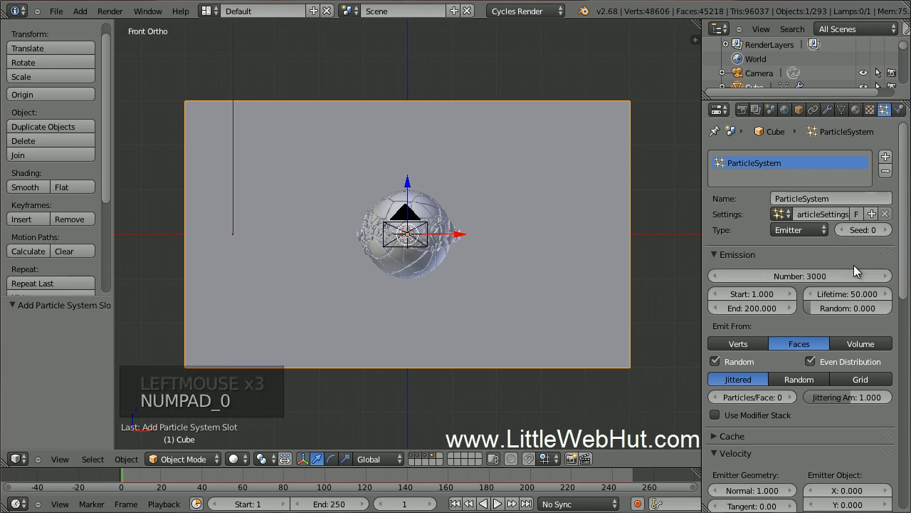
{"action": "left_click", "coordinate": [766, 309]}
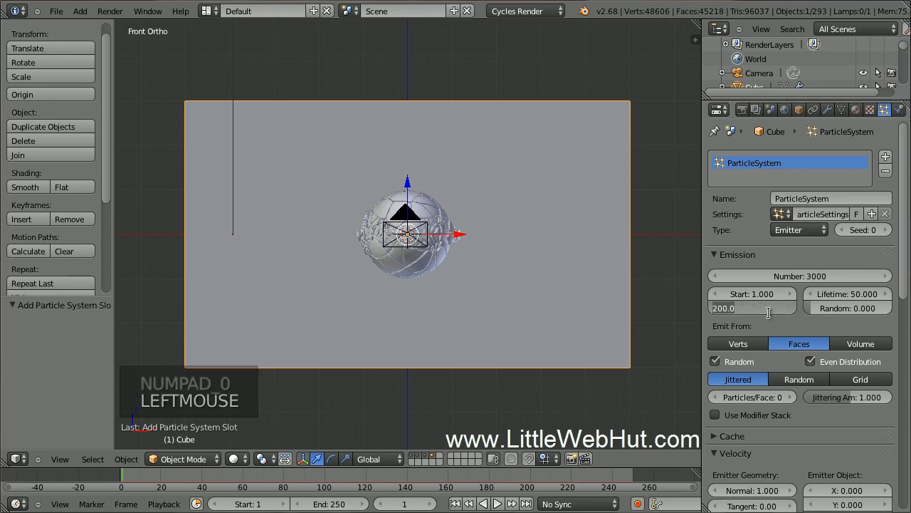
{"action": "type", "text": "1"}
{"action": "key", "text": "Return"}
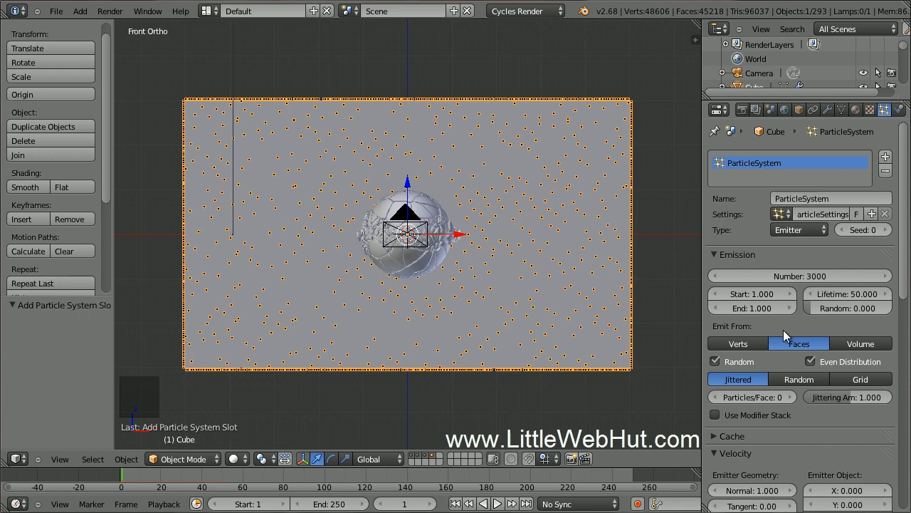
Turn off rendering of the particle emitter and set the particles to render as Object.
{"action": "left_click", "coordinate": [905, 356]}
{"action": "left_click_drag", "start_coordinate": [905, 356], "coordinate": [905, 504]}
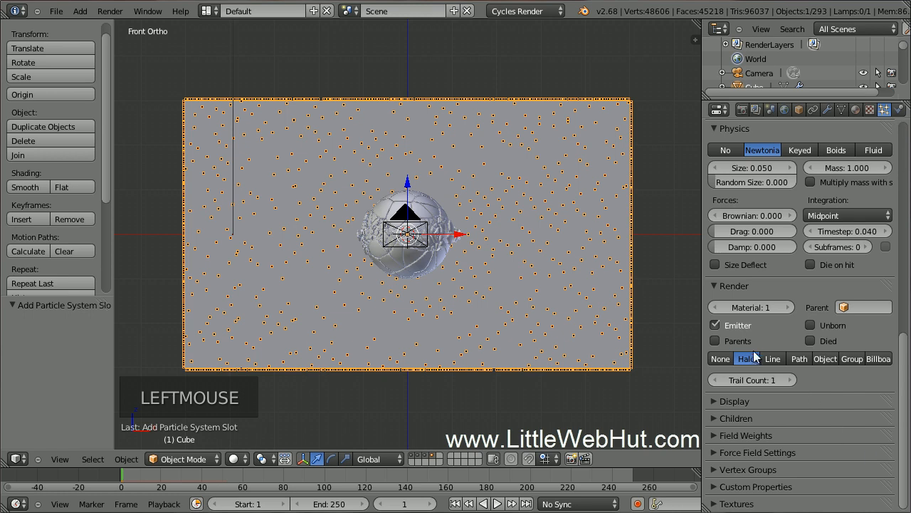
{"action": "left_click", "coordinate": [715, 325]}
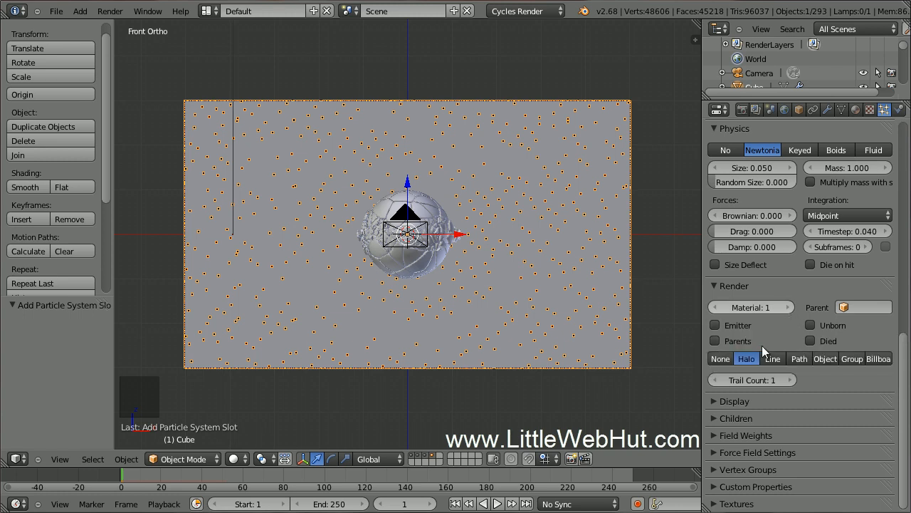
{"action": "left_click", "coordinate": [825, 359]}
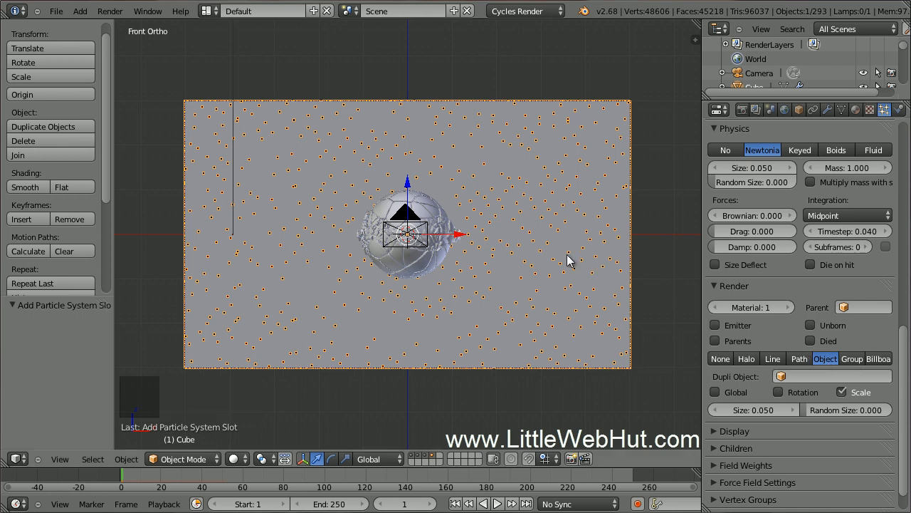
Add an icosphere and move it about 5.58 units along X, away from the planet.
{"action": "key", "text": "shift+a"}
{"action": "mouse_move", "coordinate": [552, 251]}
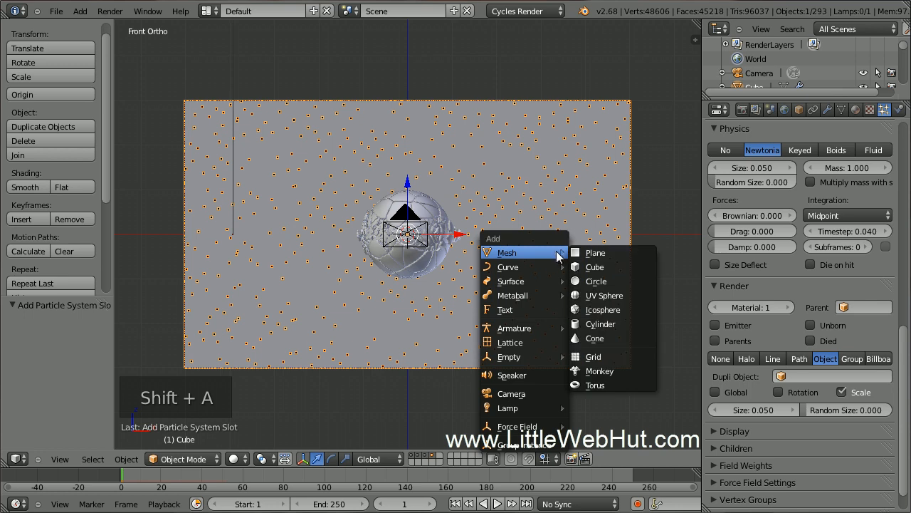
{"action": "left_click", "coordinate": [634, 309]}
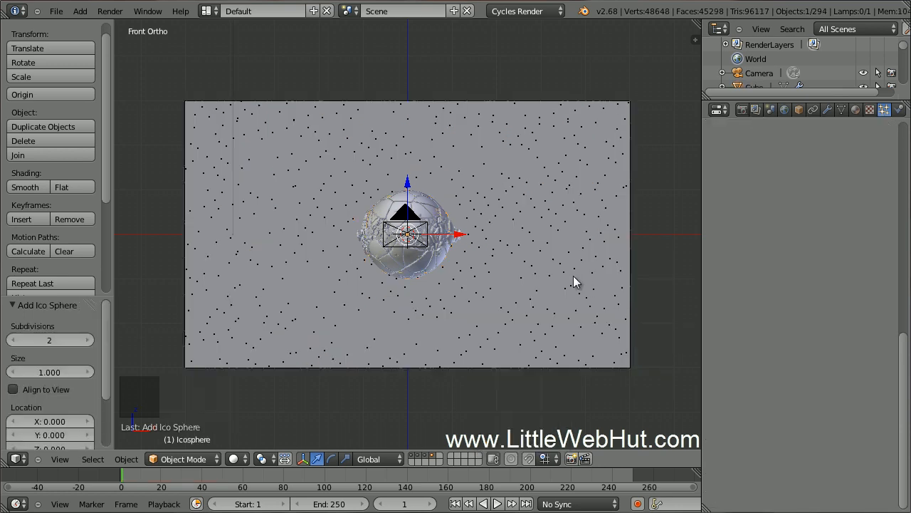
{"action": "left_click_drag", "start_coordinate": [461, 238], "coordinate": [708, 259]}
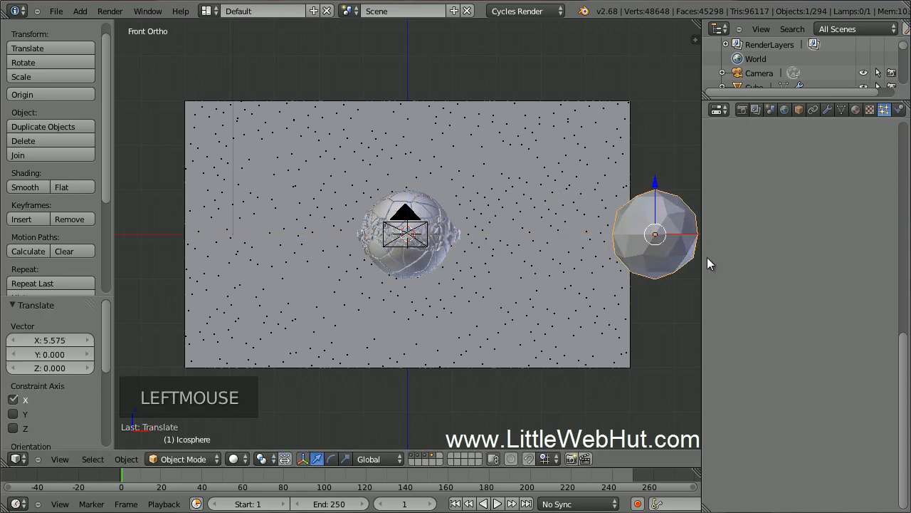
Give the icosphere a new material with an Emission surface and a strength of 0.5.
{"action": "left_click", "coordinate": [855, 109]}
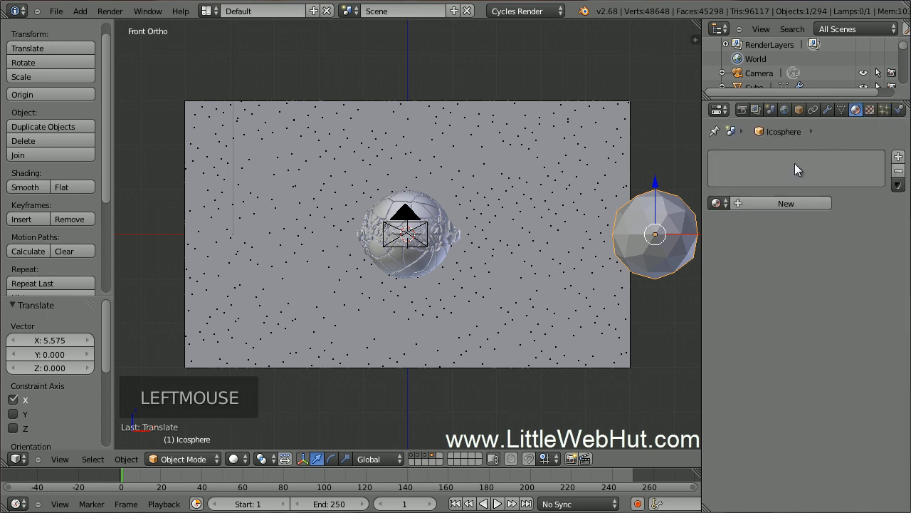
{"action": "left_click", "coordinate": [769, 203]}
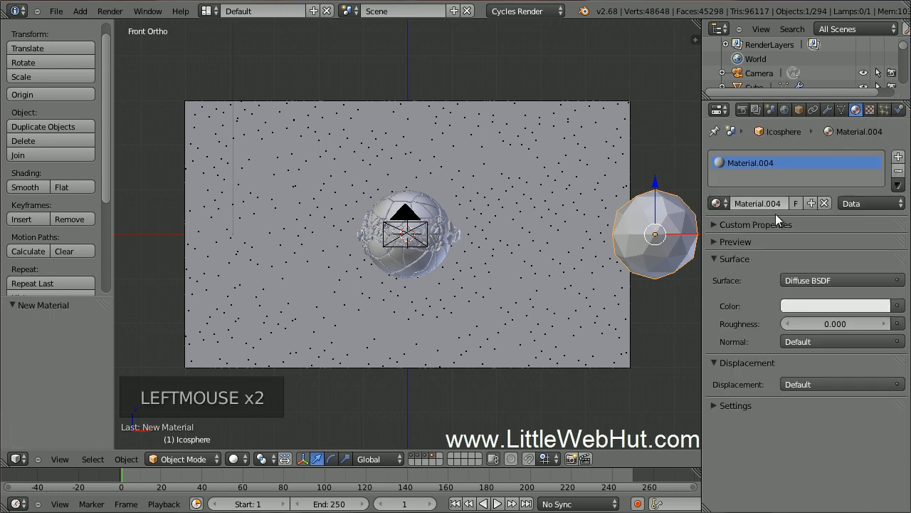
{"action": "left_click", "coordinate": [836, 280]}
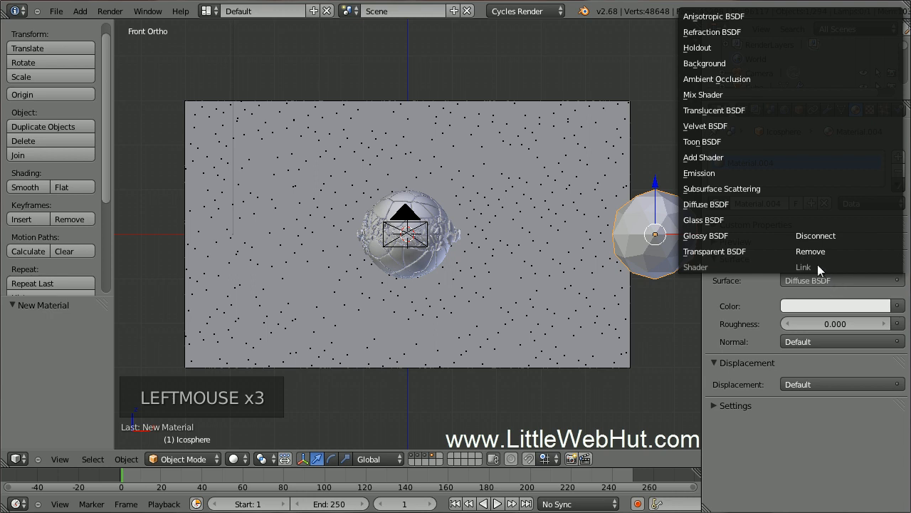
{"action": "left_click", "coordinate": [738, 173]}
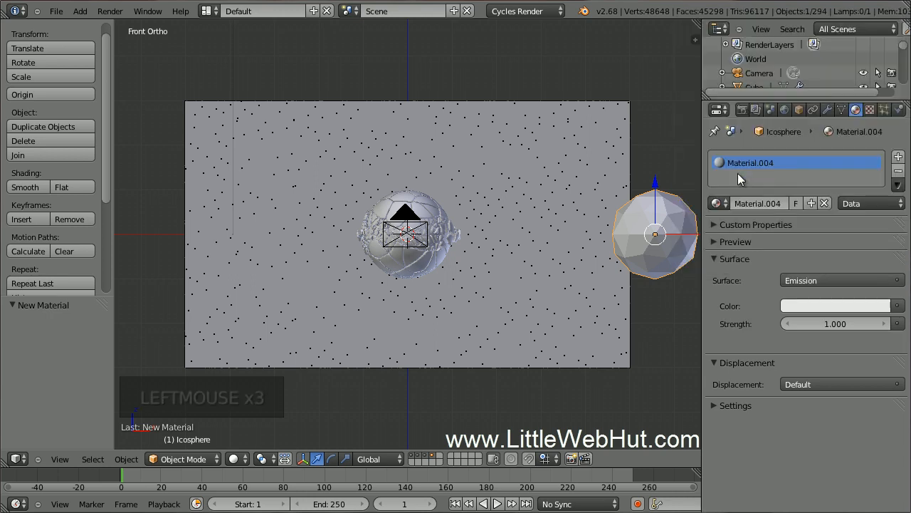
{"action": "left_click", "coordinate": [827, 324]}
{"action": "type", "text": ".5"}
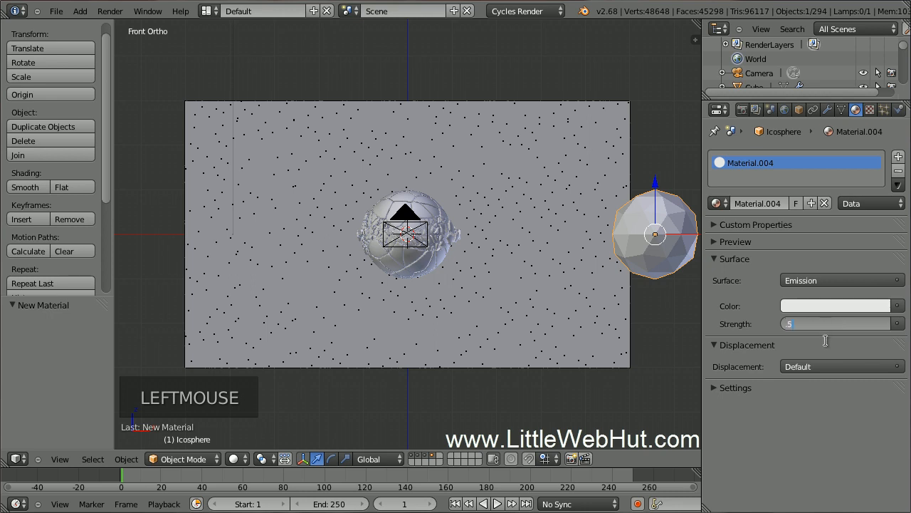
{"action": "key", "text": "Return"}
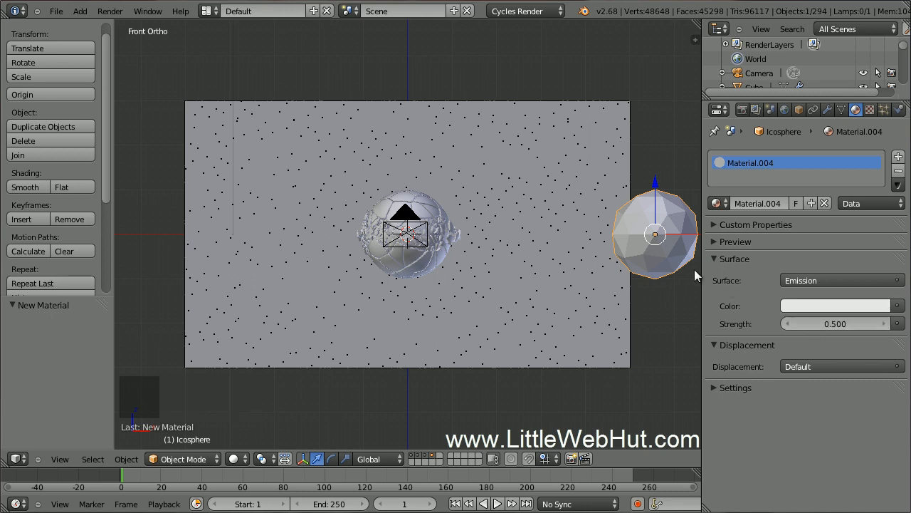
Select the large background cube and set Icosphere as the dupli object of its particle system.
{"action": "right_click", "coordinate": [554, 147]}
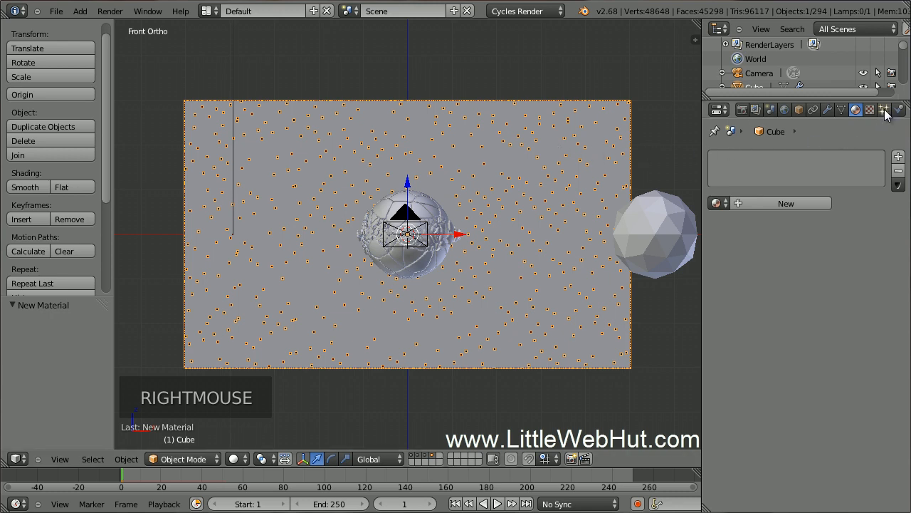
{"action": "left_click", "coordinate": [885, 109]}
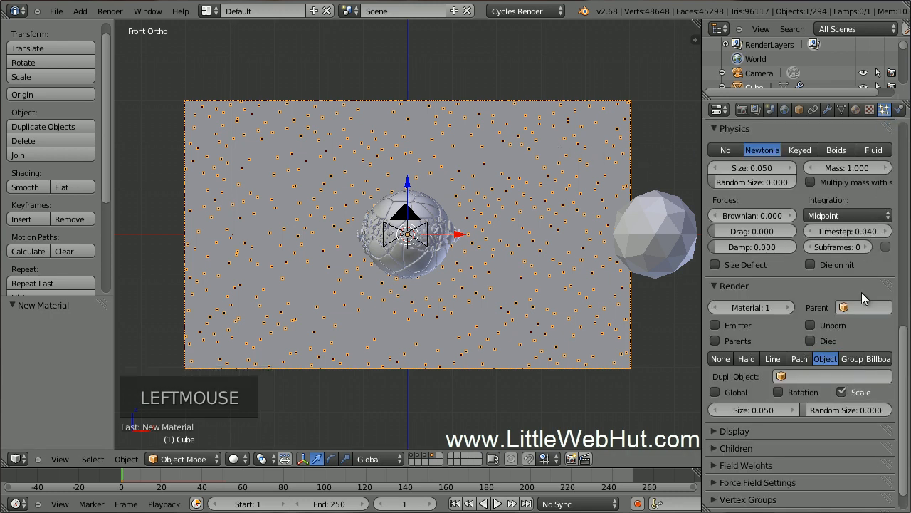
{"action": "left_click", "coordinate": [834, 375]}
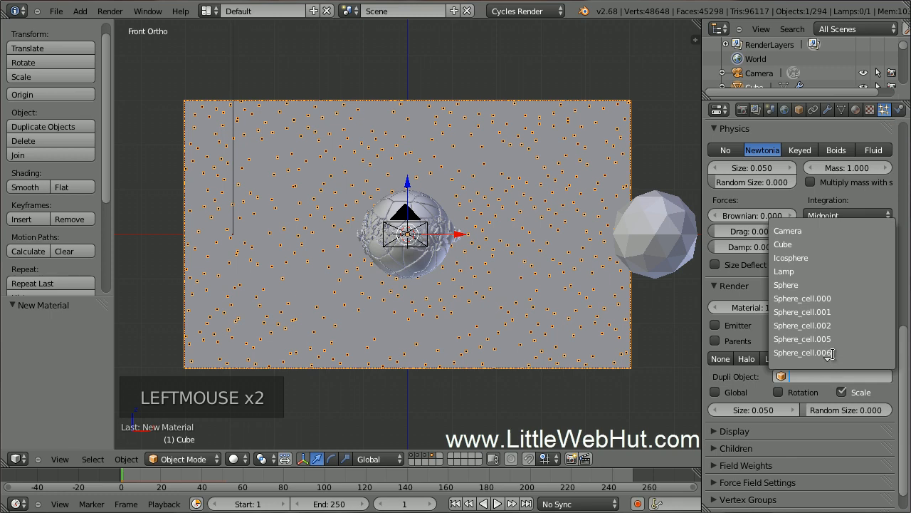
{"action": "left_click", "coordinate": [824, 257]}
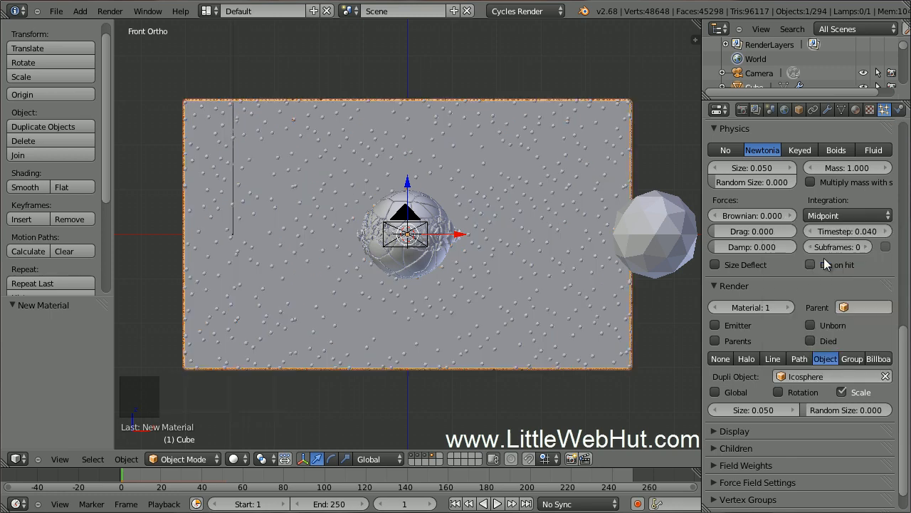
Set the cube's particle size to 0.01 and the random size to 1.
{"action": "left_click", "coordinate": [762, 409]}
{"action": "key", "text": "BackSpace"}
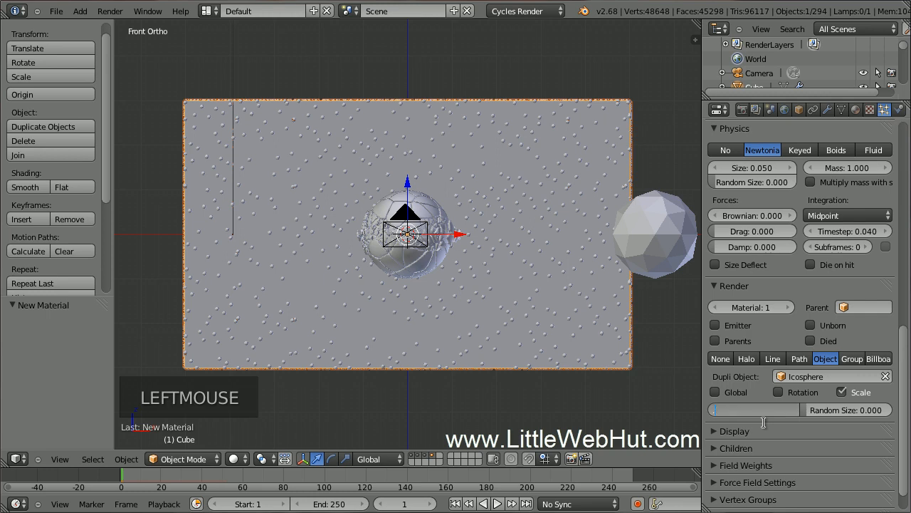
{"action": "type", "text": "0.01"}
{"action": "key", "text": "Return"}
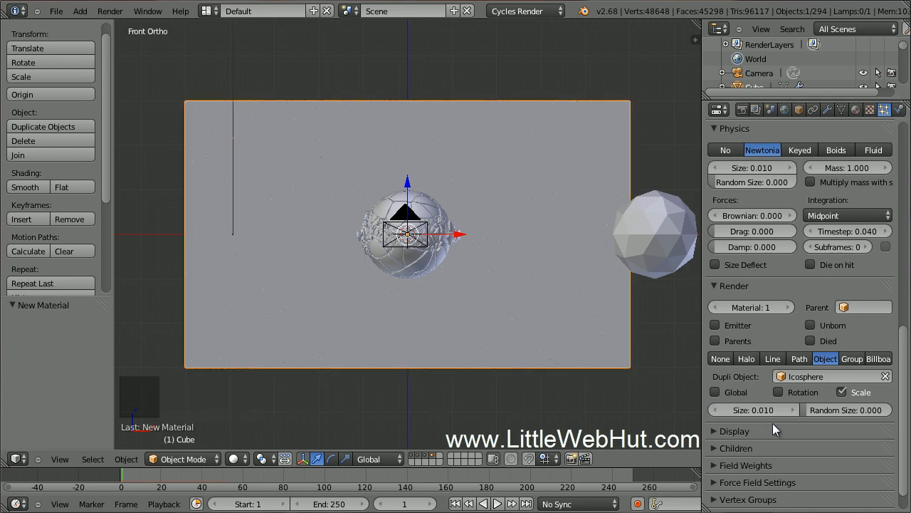
{"action": "left_click", "coordinate": [849, 412]}
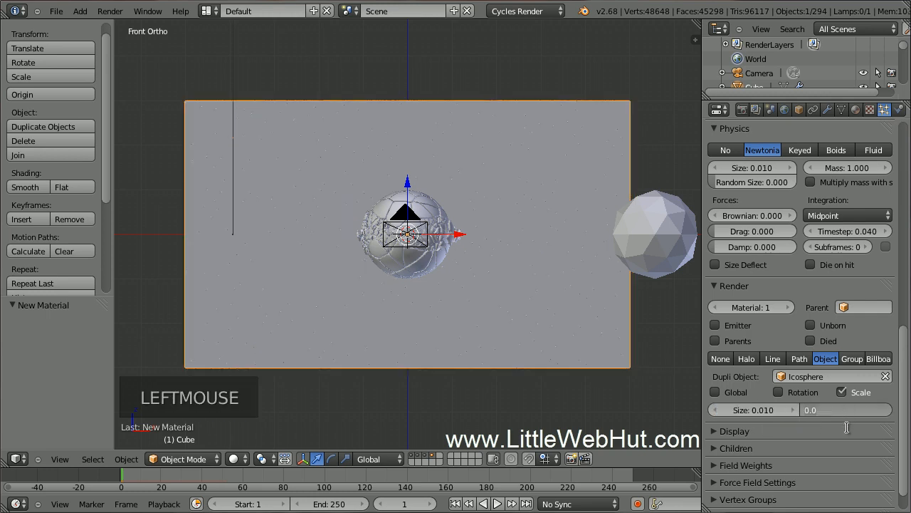
{"action": "type", "text": "1"}
{"action": "key", "text": "Return"}
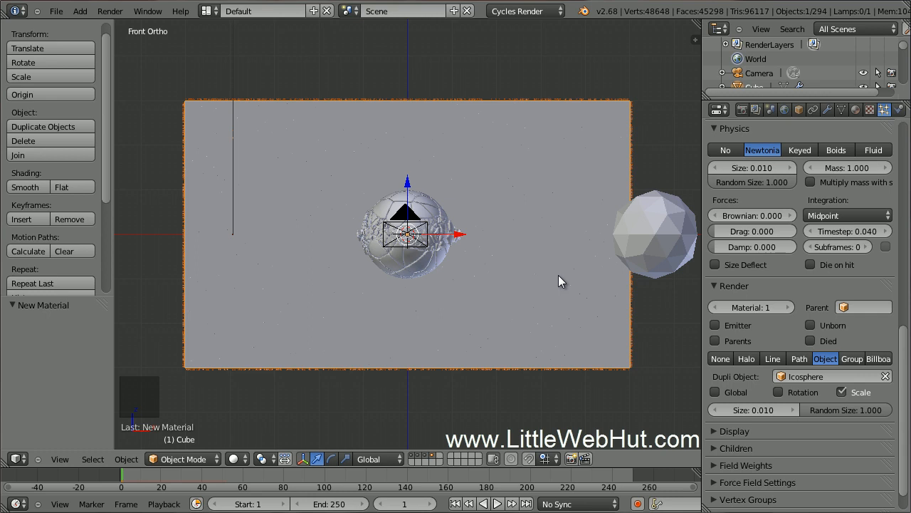
Lock the camera to the view and reframe the camera view so the whole planet fits inside the frame.
{"action": "key", "text": "KP_0"}
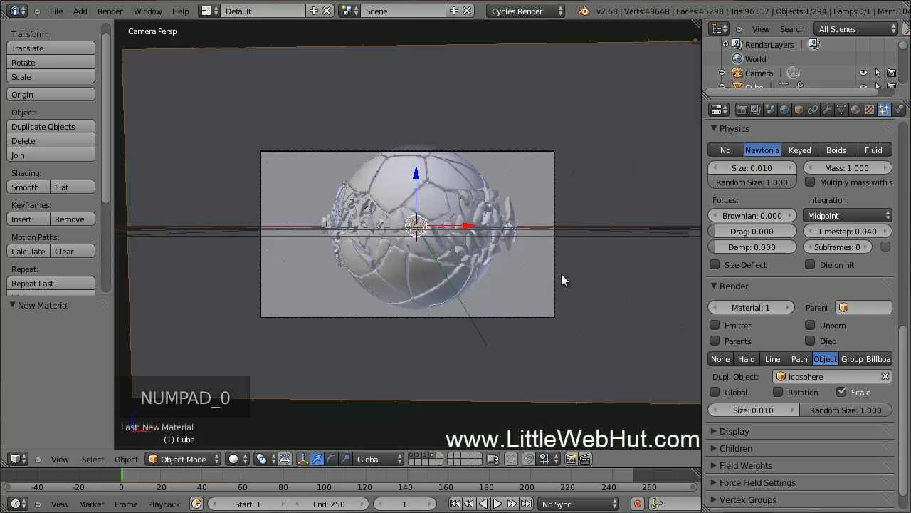
{"action": "scroll", "coordinate": [561, 280], "scroll_direction": "up", "scroll_amount": 2}
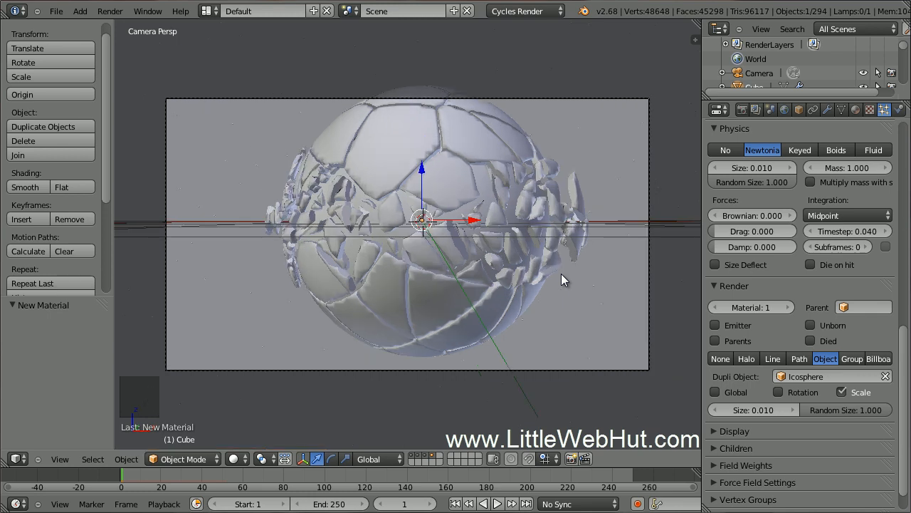
{"action": "key", "text": "n"}
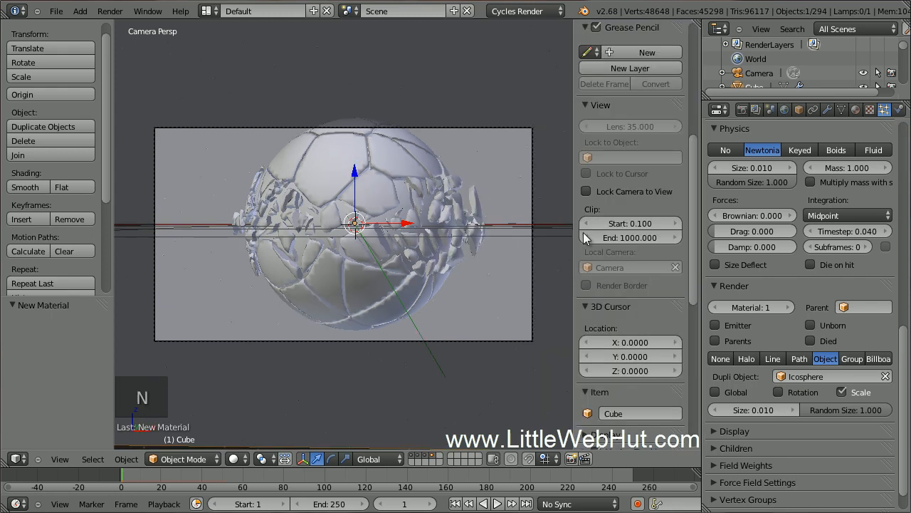
{"action": "left_click", "coordinate": [585, 191]}
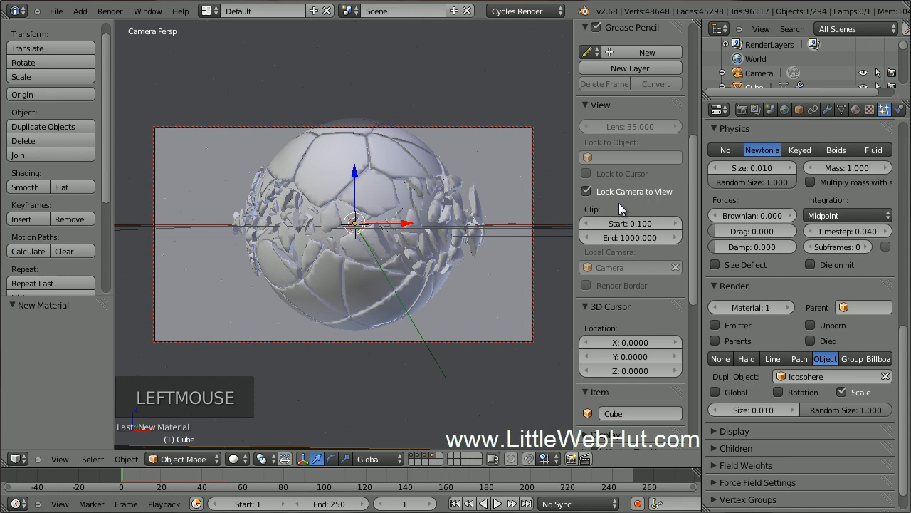
{"action": "key", "text": "n"}
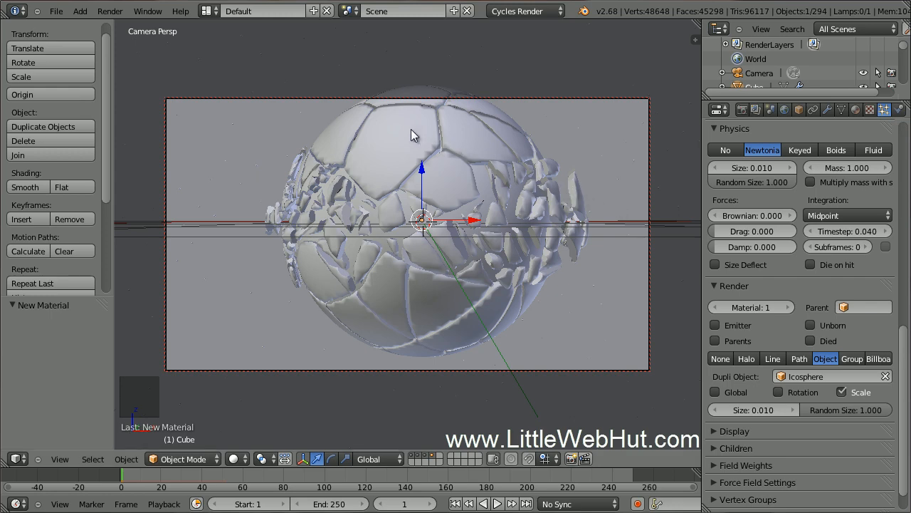
{"action": "middle_click_drag", "start_coordinate": [411, 129], "coordinate": [397, 141], "text": "shift"}
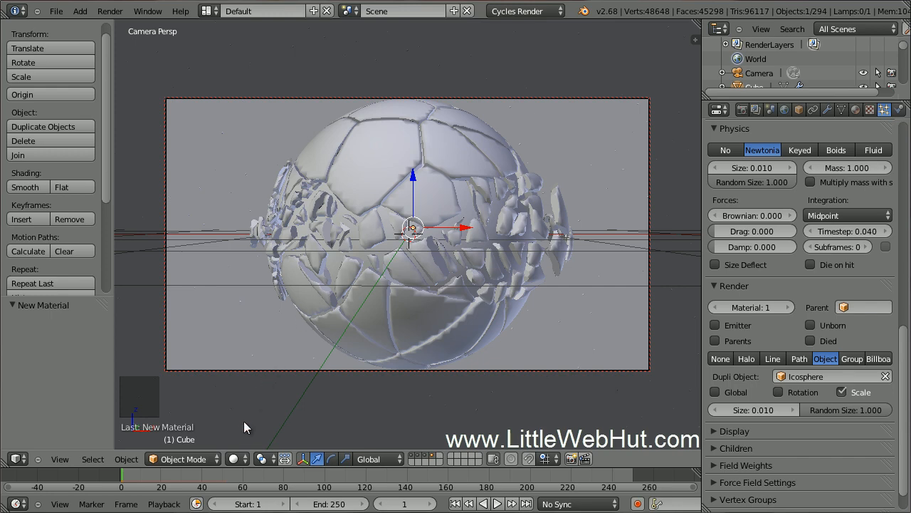
Preview the planet and stars in Rendered viewport shading, and return to Solid shading.
{"action": "left_click", "coordinate": [235, 458]}
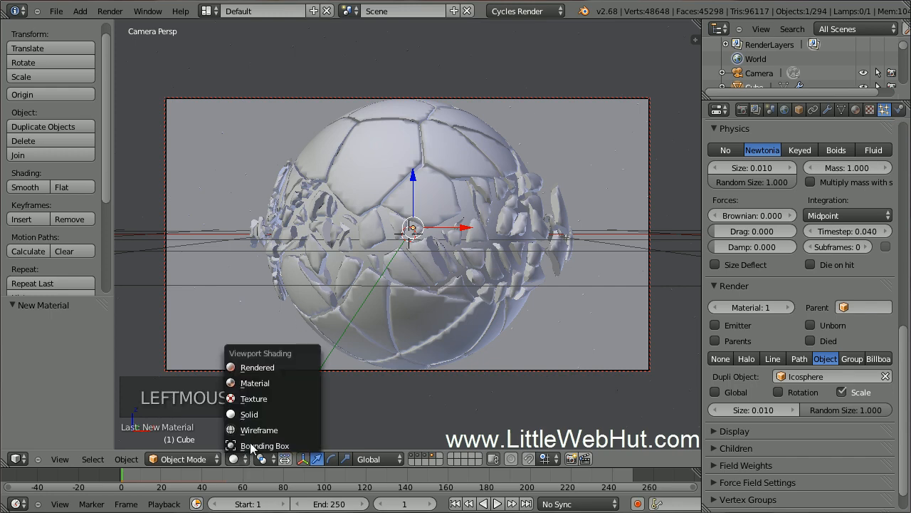
{"action": "left_click", "coordinate": [284, 368]}
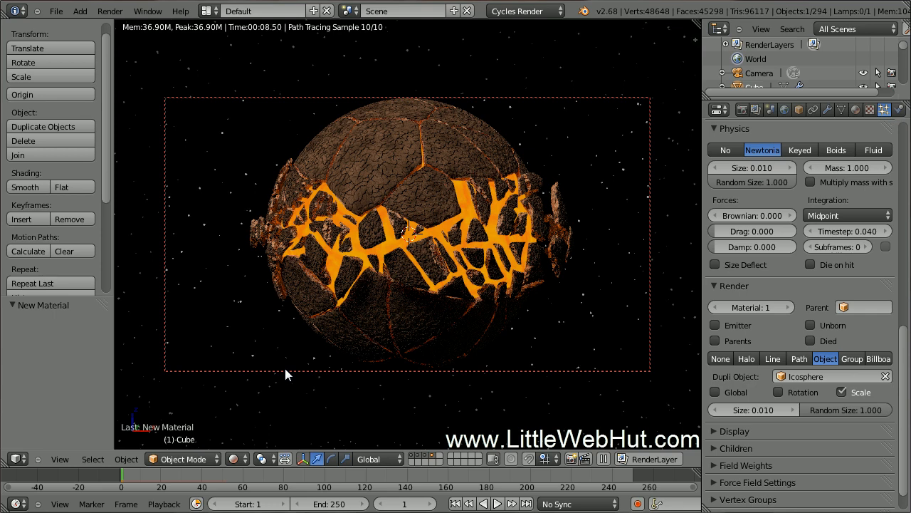
{"action": "left_click", "coordinate": [235, 458]}
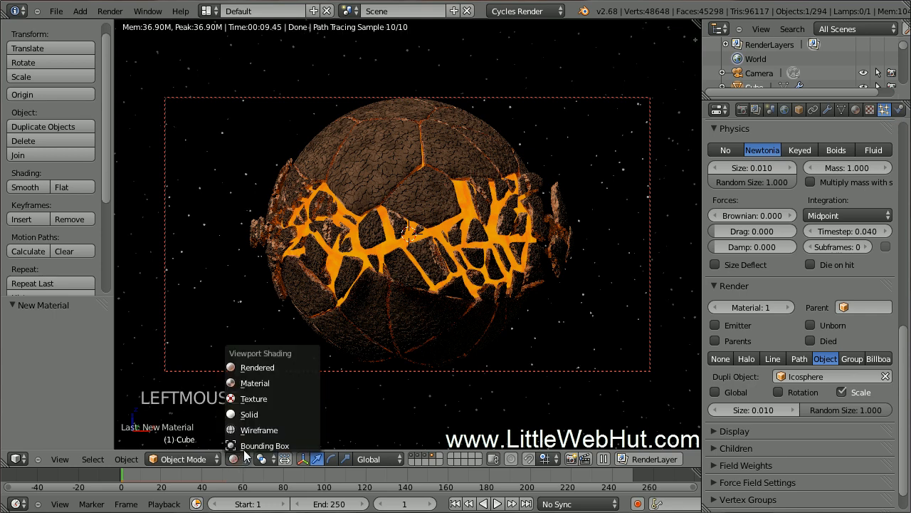
{"action": "left_click", "coordinate": [284, 416]}
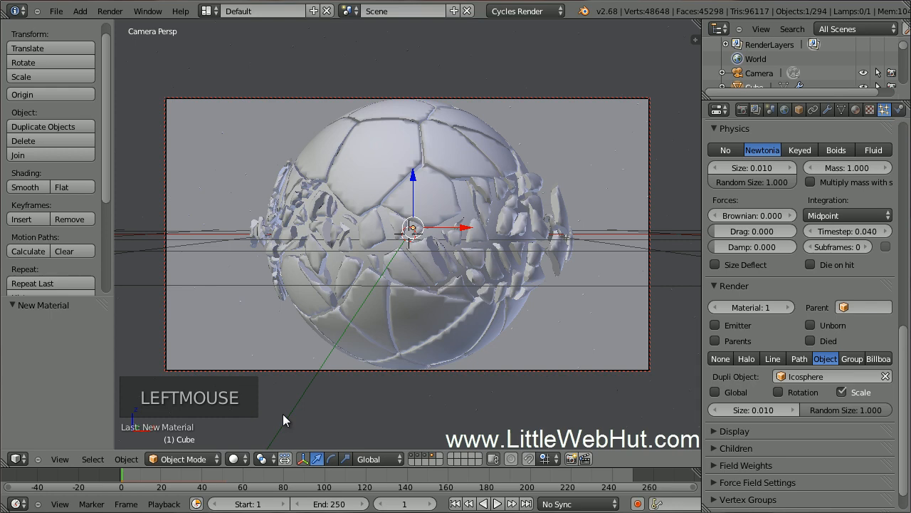
Add a second cube at the planet's center and scale it uniformly by 2.
{"action": "key", "text": "shift+a"}
{"action": "mouse_move", "coordinate": [248, 325]}
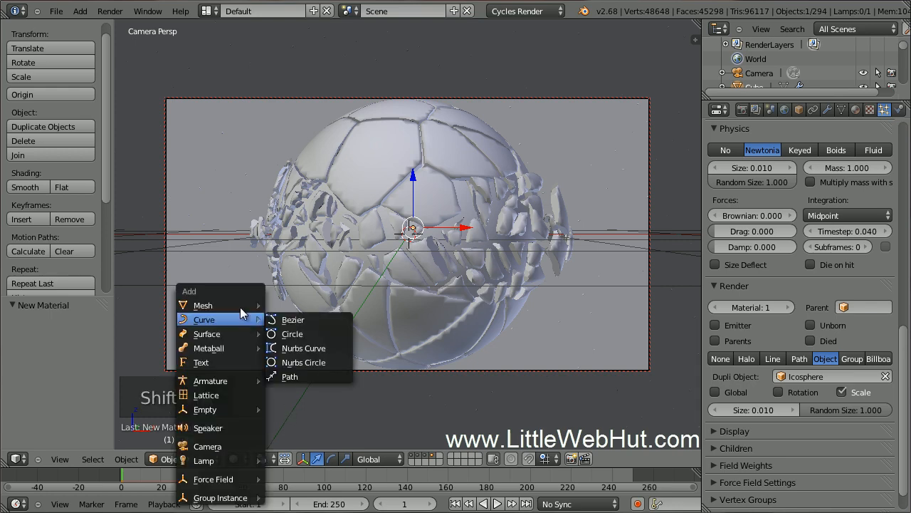
{"action": "mouse_move", "coordinate": [240, 305]}
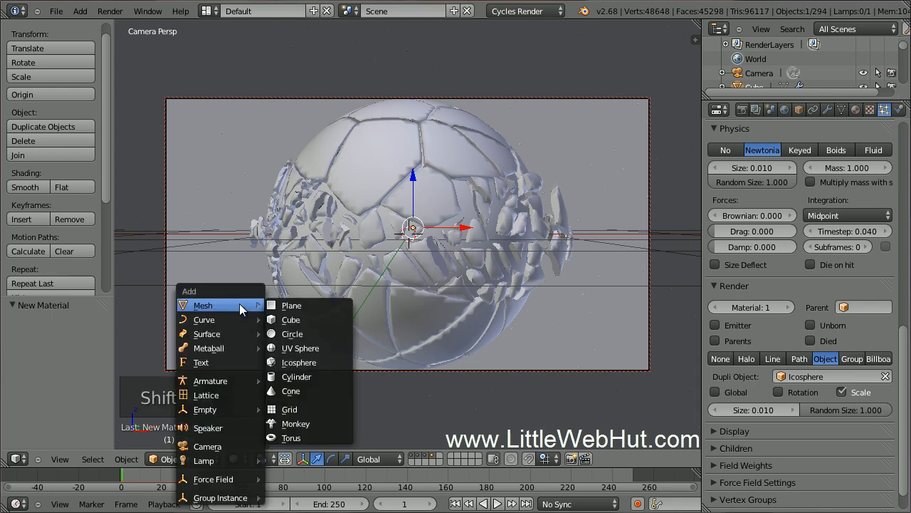
{"action": "left_click", "coordinate": [314, 322]}
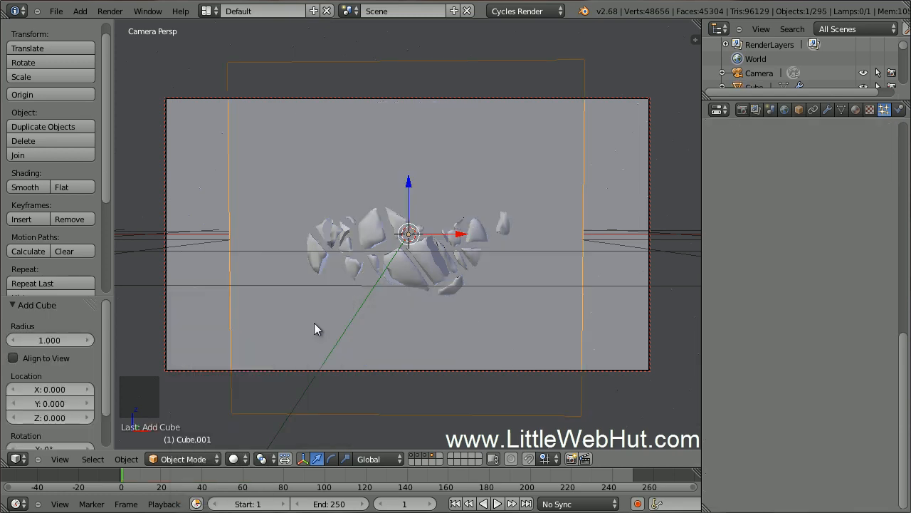
{"action": "type", "text": "s"}
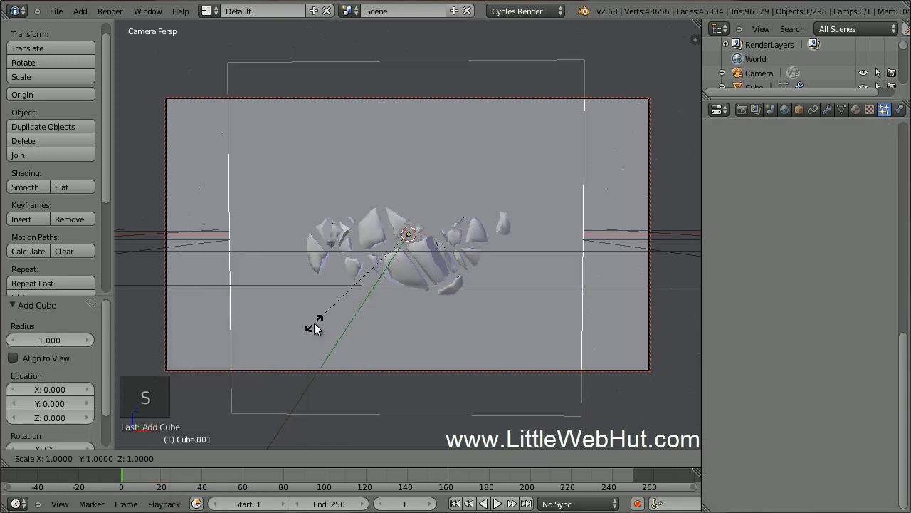
{"action": "type", "text": "2"}
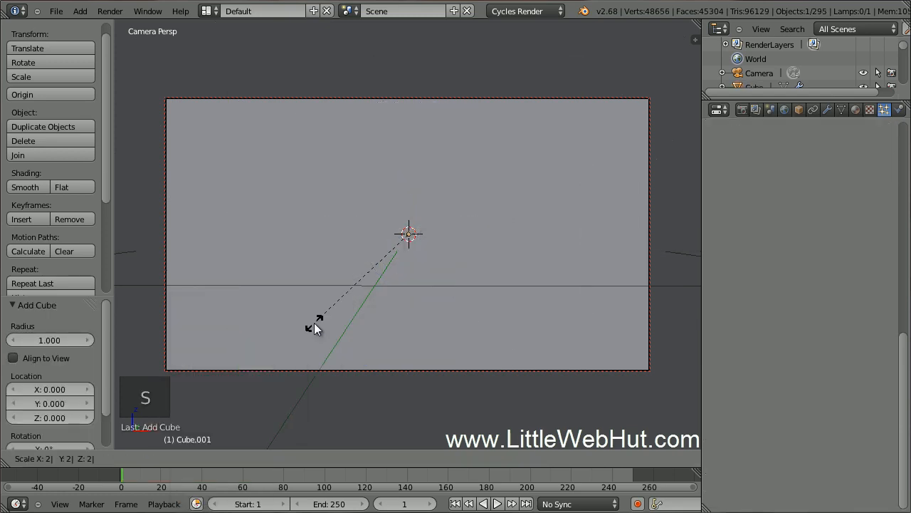
{"action": "key", "text": "Return"}
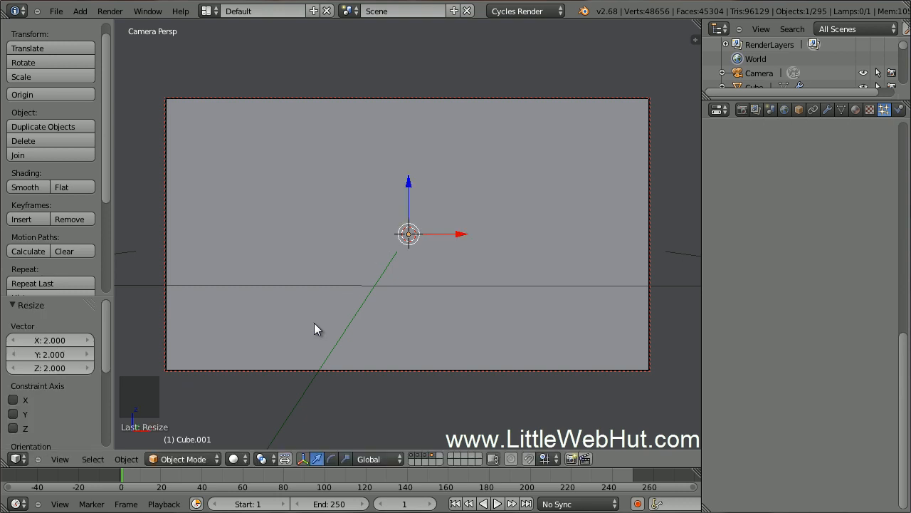
Flatten the new cube by scaling it by 0.2 along the Z axis.
{"action": "key", "text": "s"}
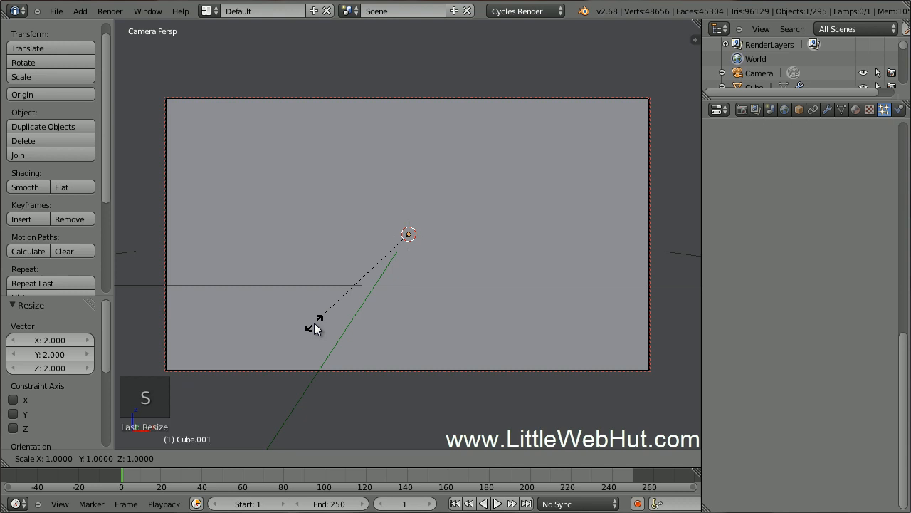
{"action": "type", "text": "z"}
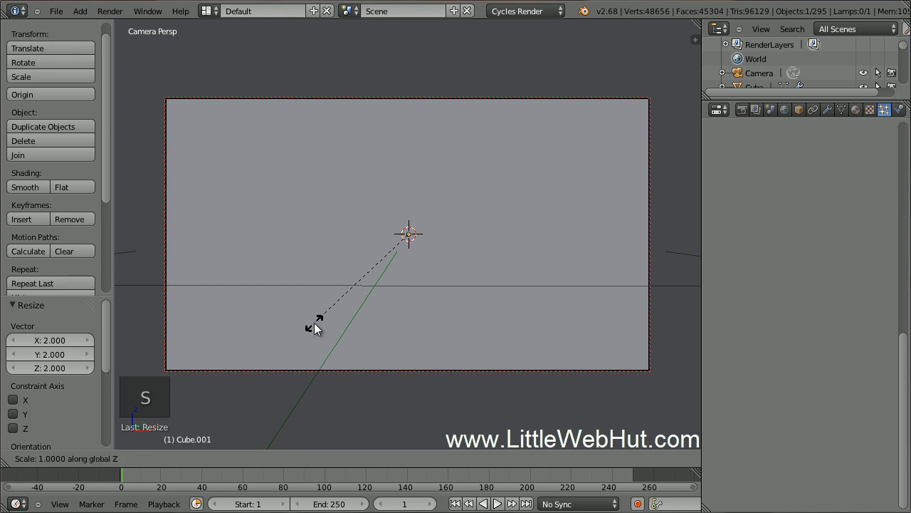
{"action": "type", "text": "0.2"}
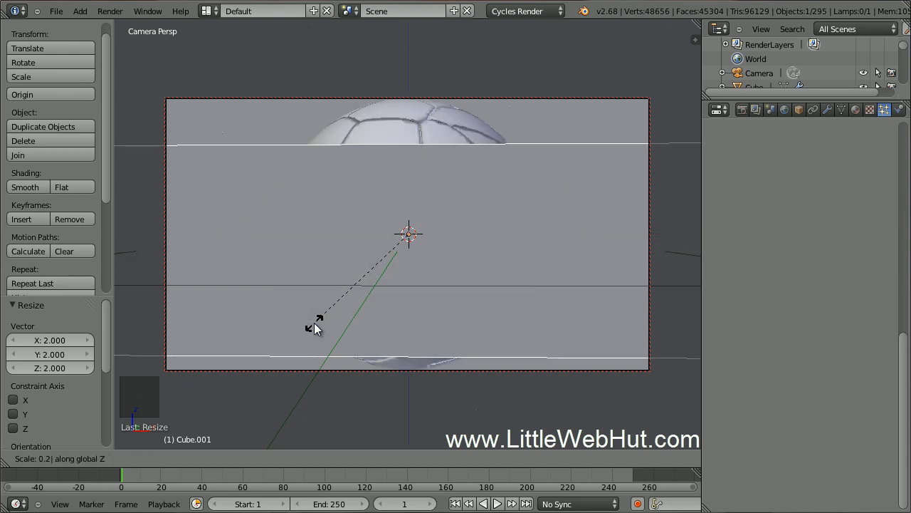
{"action": "key", "text": "Return"}
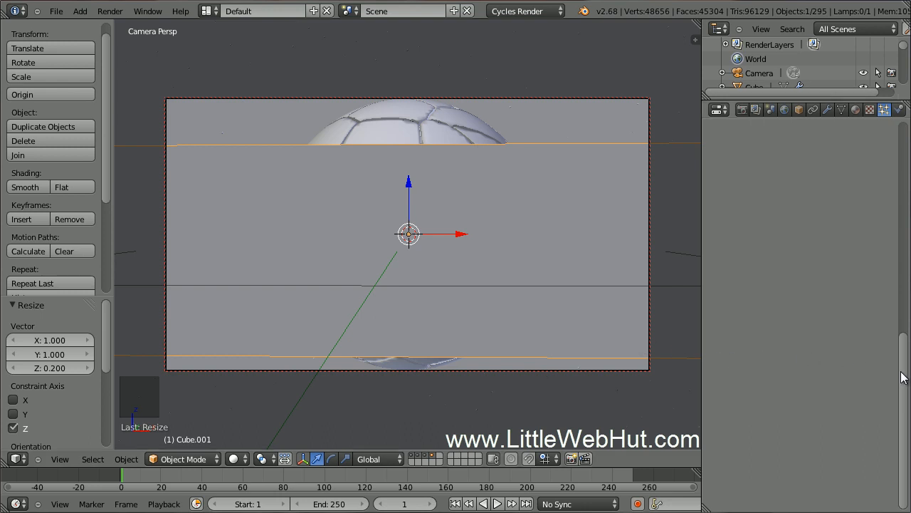
Add a particle system to the flattened cube with 200 particles, all emitted by end frame 1.
{"action": "left_click_drag", "start_coordinate": [901, 323], "coordinate": [906, 168]}
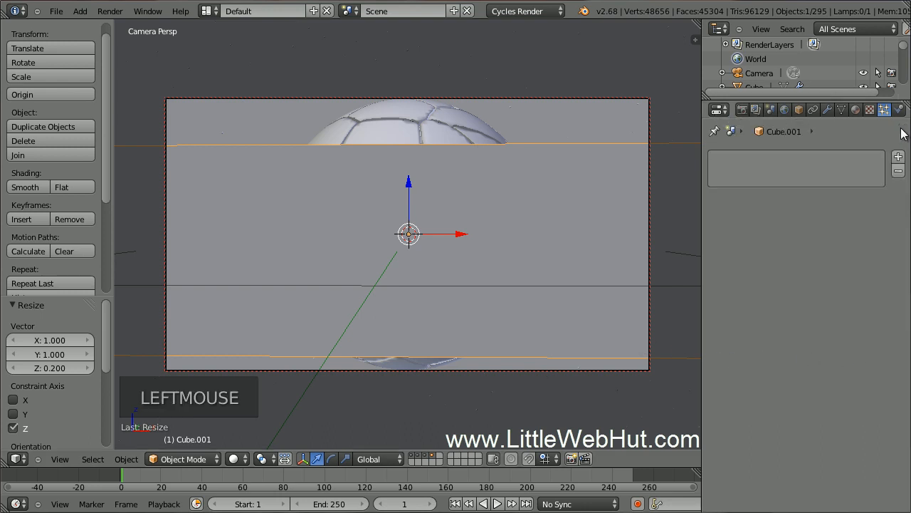
{"action": "left_click", "coordinate": [899, 157]}
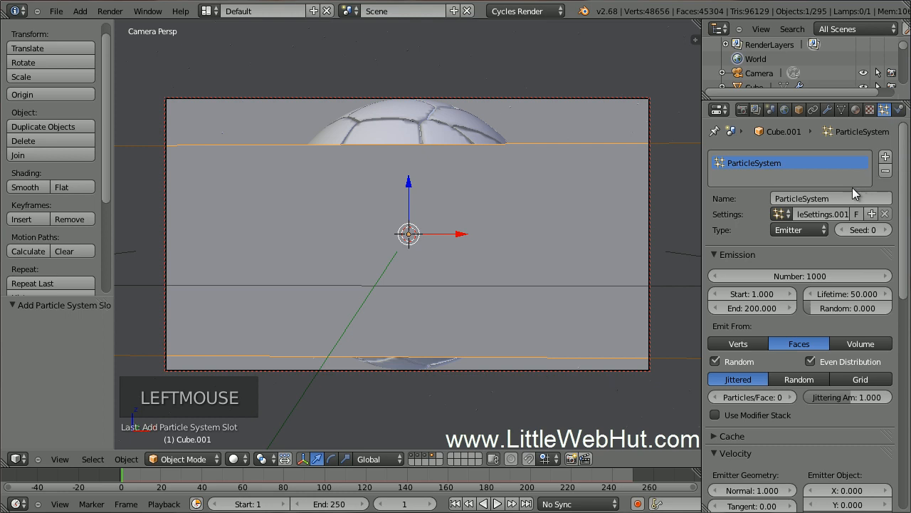
{"action": "double_click", "coordinate": [814, 276]}
{"action": "type", "text": "200"}
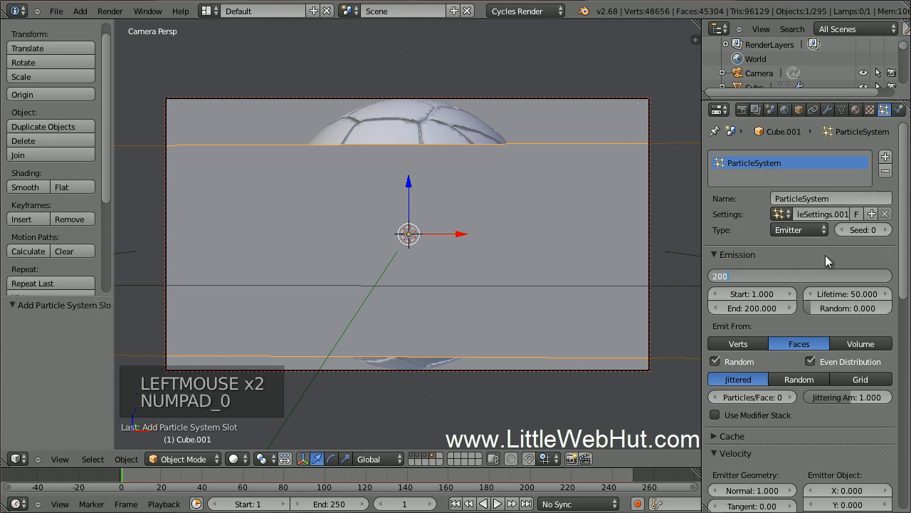
{"action": "left_click", "coordinate": [756, 308]}
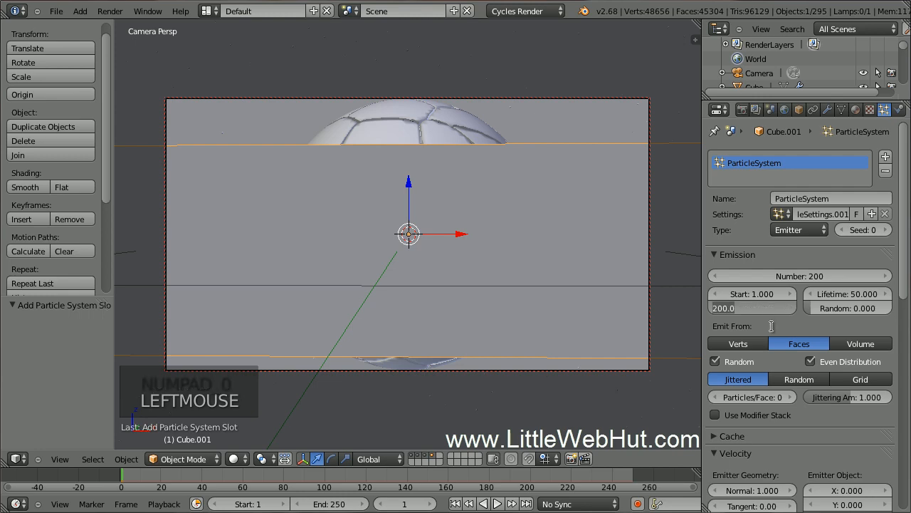
{"action": "type", "text": "1"}
{"action": "key", "text": "Return"}
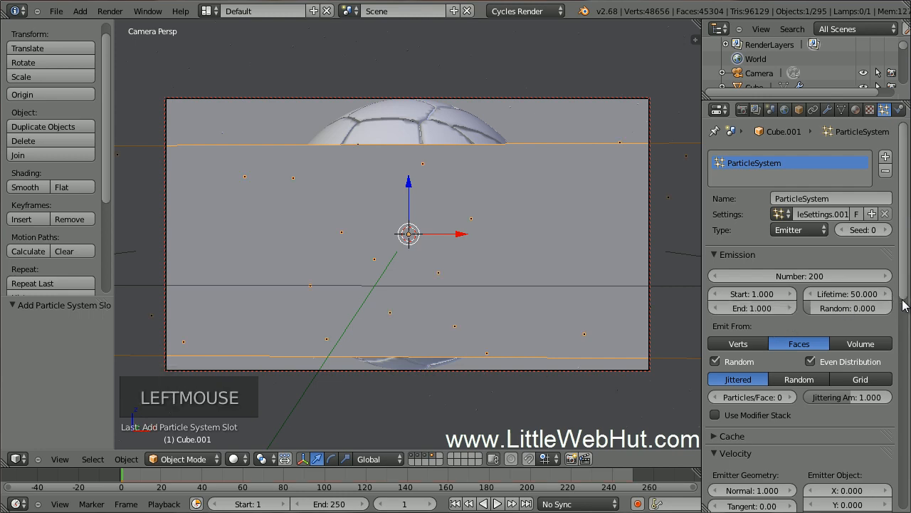
Disable rendering of the flattened cube's emitter and set its particles to render as a Group.
{"action": "left_click_drag", "start_coordinate": [904, 304], "coordinate": [909, 507]}
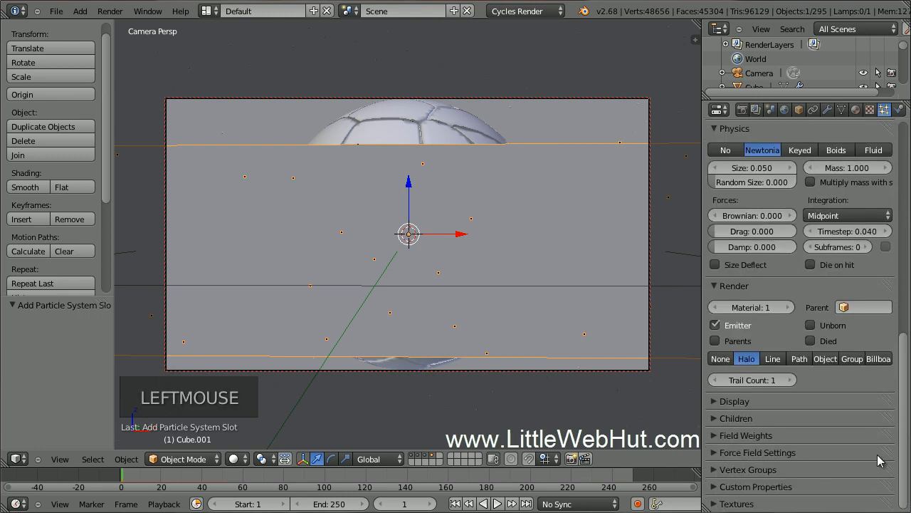
{"action": "left_click", "coordinate": [716, 325]}
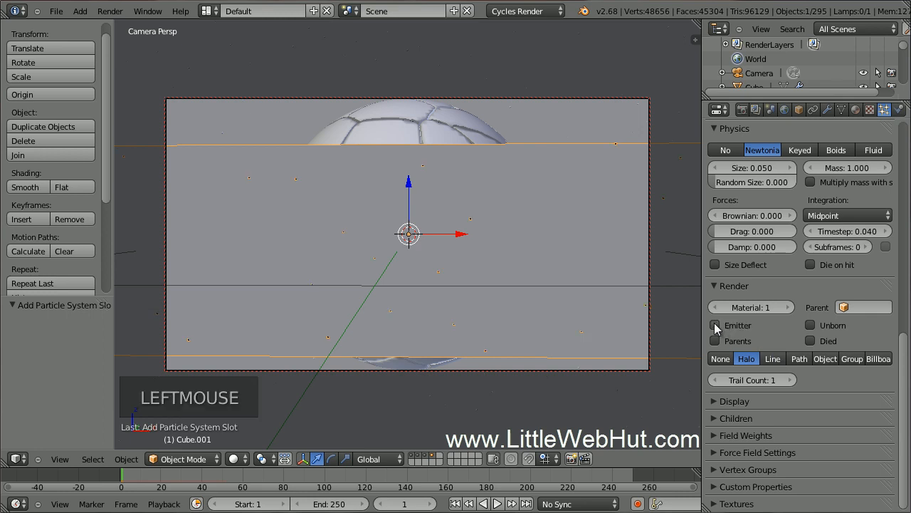
{"action": "left_click", "coordinate": [852, 358]}
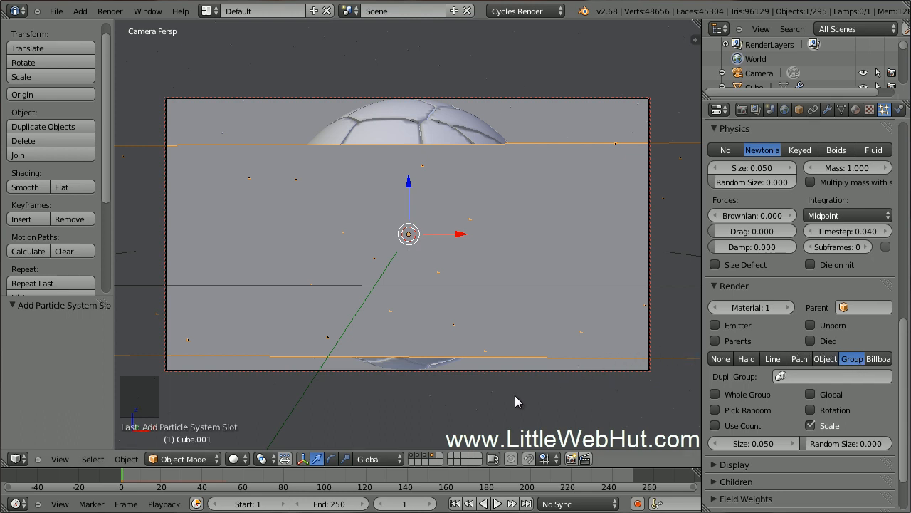
Show only layer 3 with the crust fragments, select them all, and put them in a new group named "crust".
{"action": "left_click", "coordinate": [425, 457]}
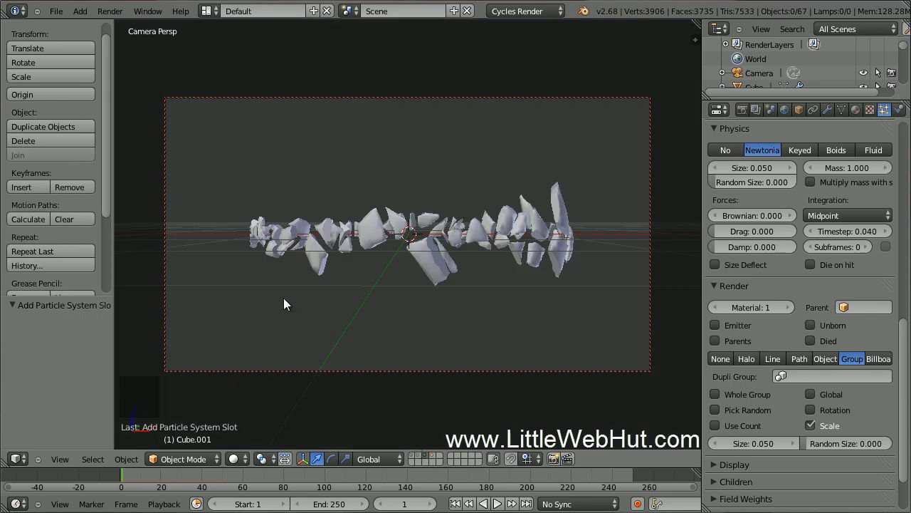
{"action": "key", "text": "a"}
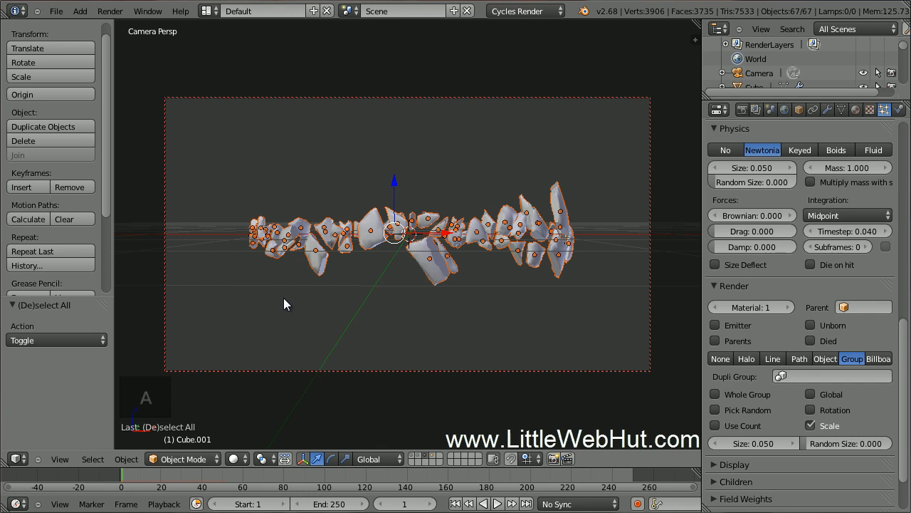
{"action": "key", "text": "ctrl+g"}
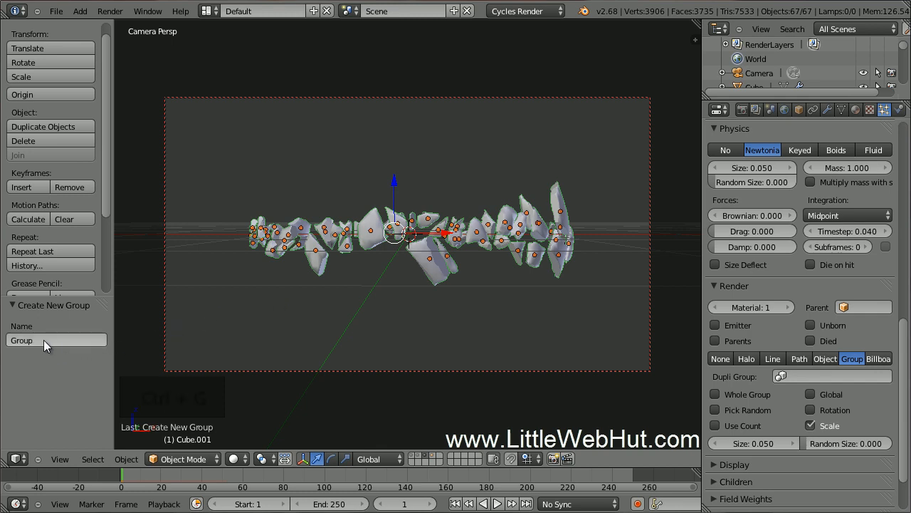
{"action": "left_click", "coordinate": [23, 340]}
{"action": "type", "text": "c"}
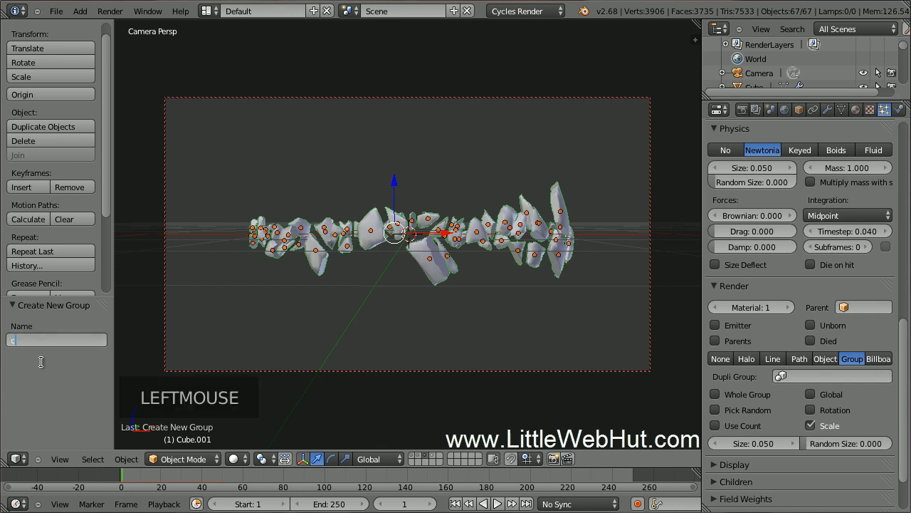
{"action": "type", "text": "rust"}
{"action": "key", "text": "Return"}
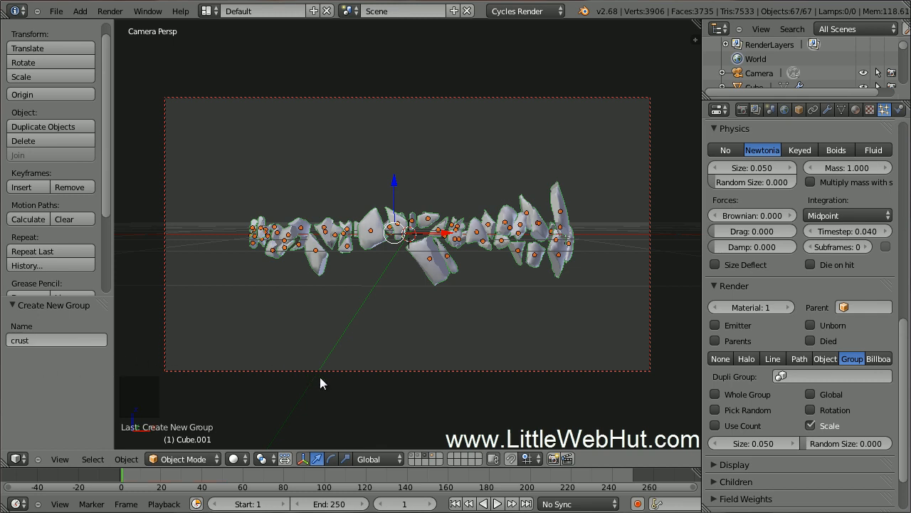
Show layers 1, 2 and 4 again alongside layer 3, and select only the flattened cube.
{"action": "left_click", "coordinate": [412, 456], "text": "shift"}
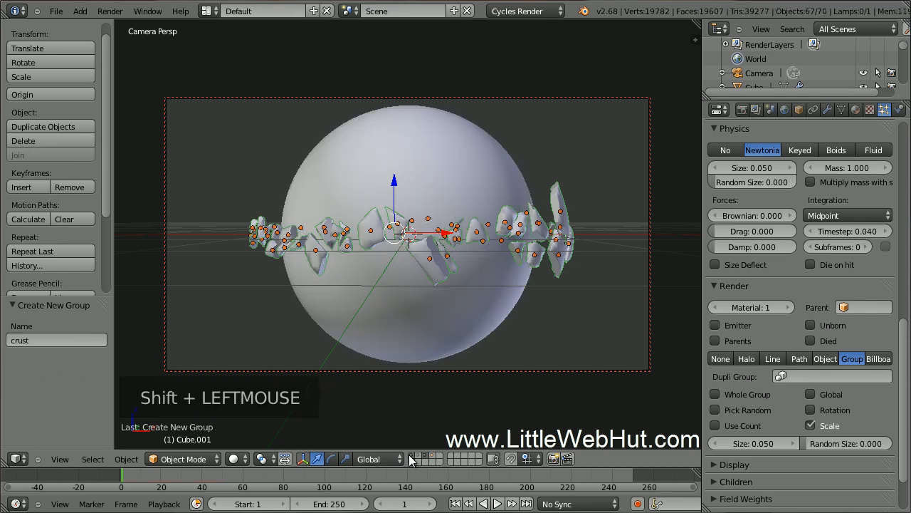
{"action": "left_click", "coordinate": [417, 460], "text": "shift"}
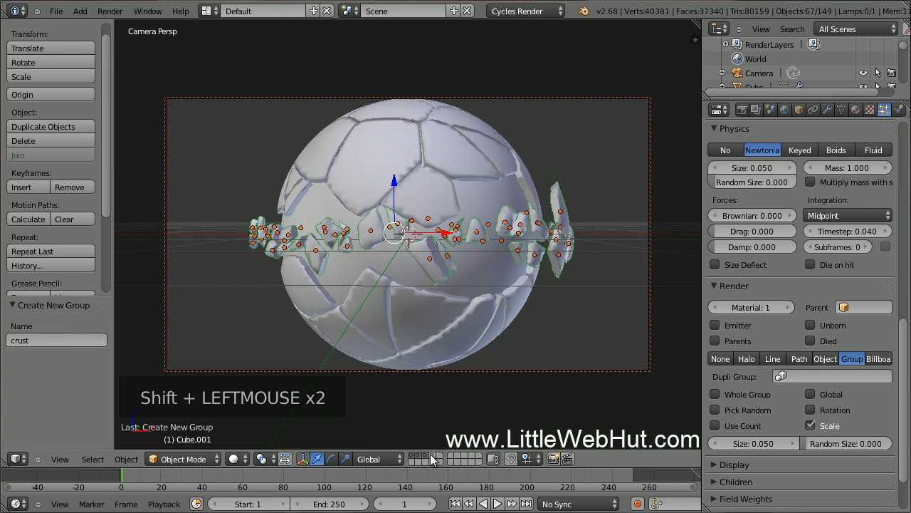
{"action": "left_click", "coordinate": [430, 455], "text": "shift"}
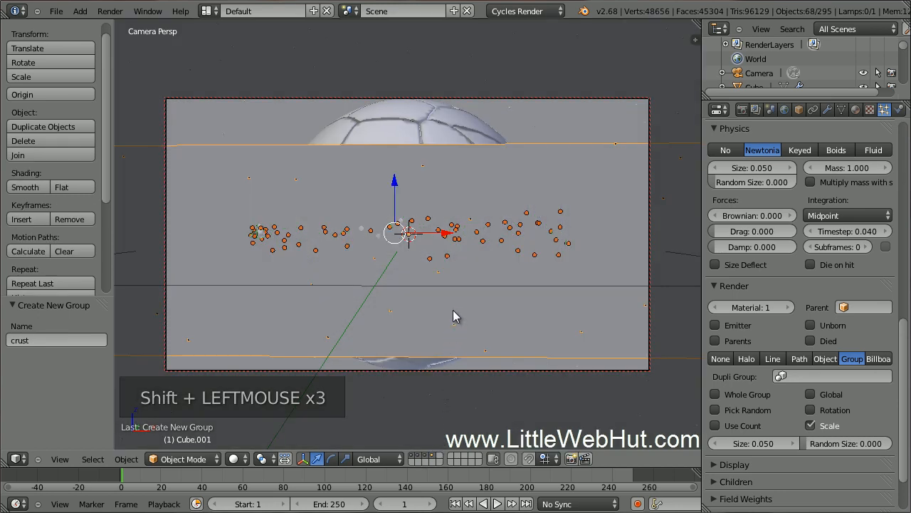
{"action": "key", "text": "a"}
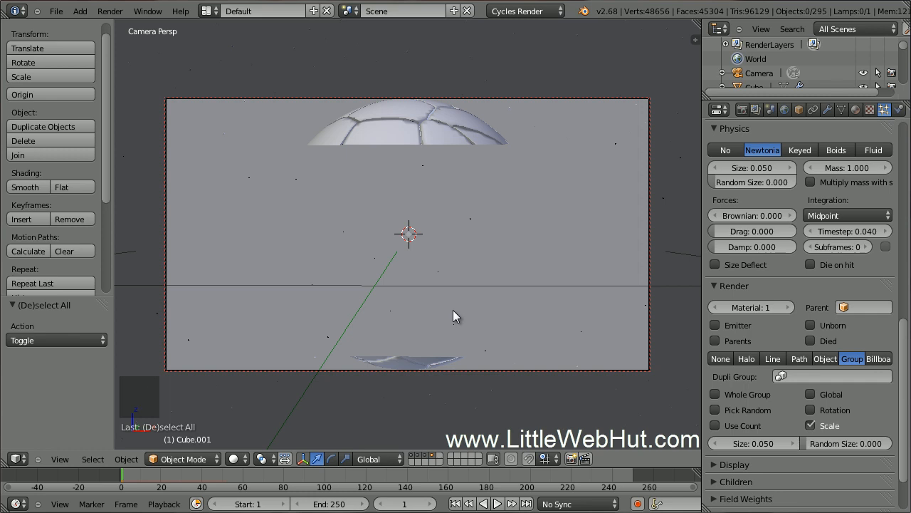
{"action": "right_click", "coordinate": [456, 311]}
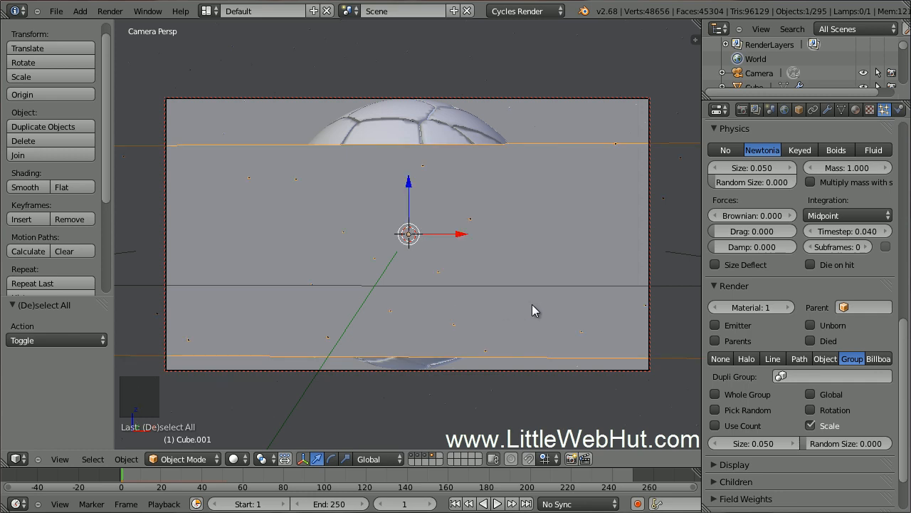
Use the "crust" group as the particles' dupli group, with size 1 and random size 0.5.
{"action": "left_click", "coordinate": [816, 376]}
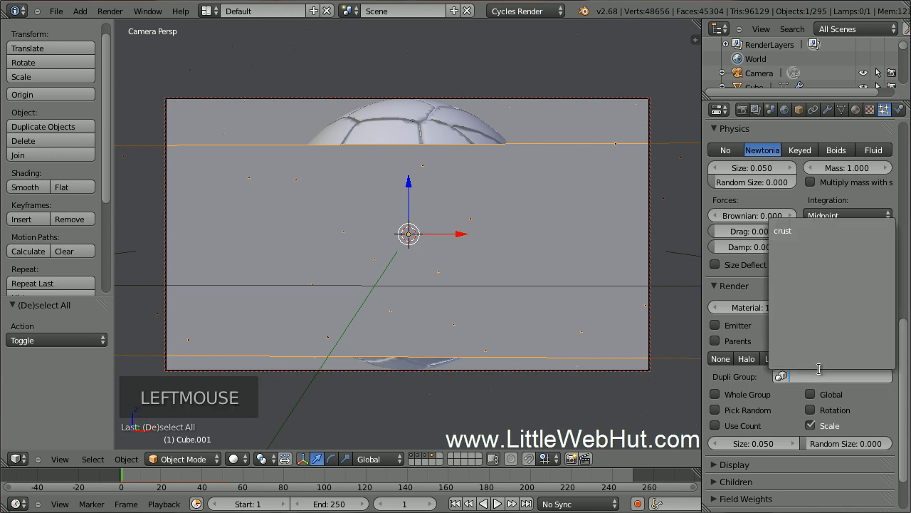
{"action": "left_click", "coordinate": [808, 232]}
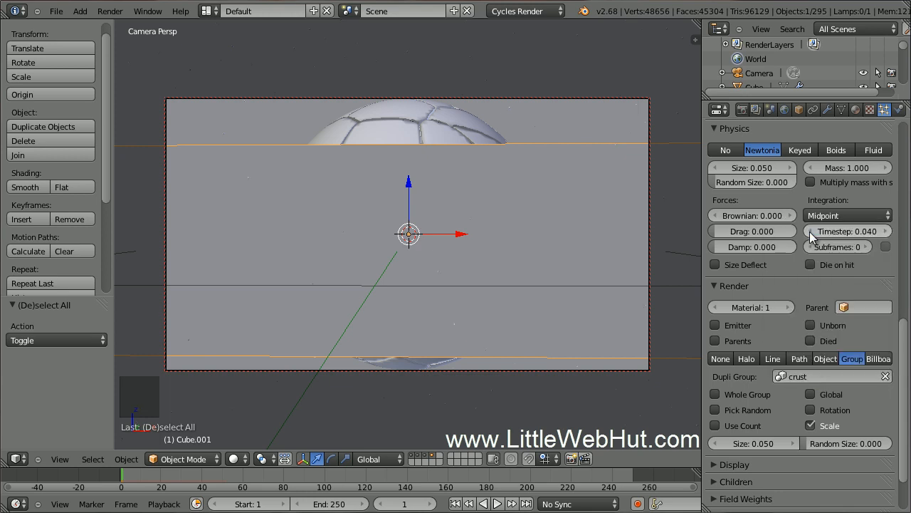
{"action": "left_click", "coordinate": [762, 444]}
{"action": "type", "text": "1"}
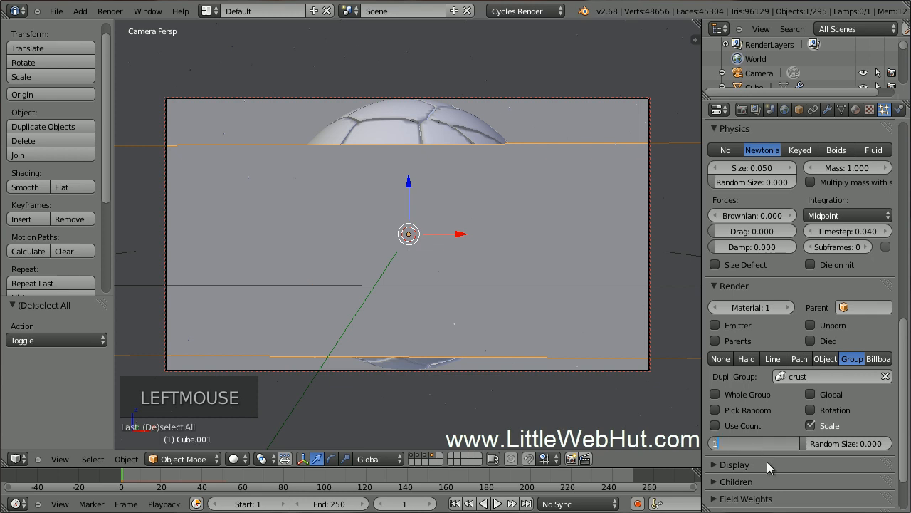
{"action": "key", "text": "Return"}
{"action": "left_click", "coordinate": [844, 442]}
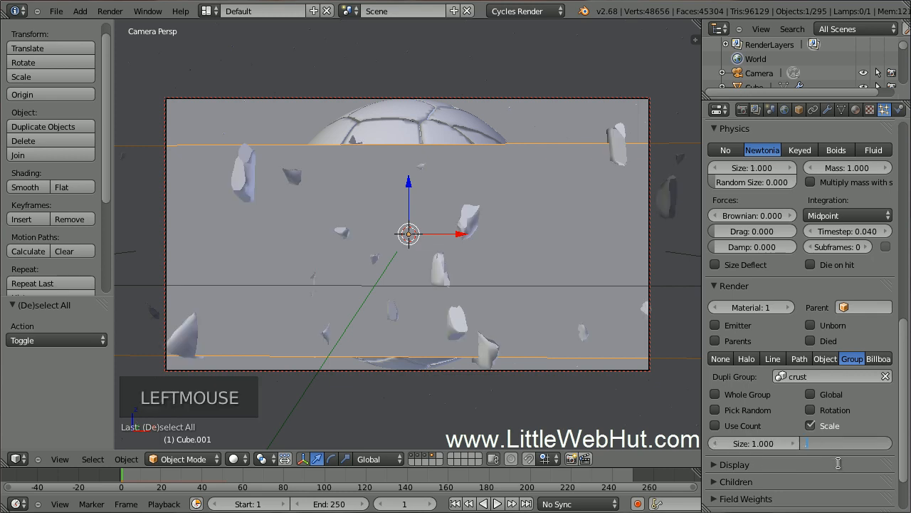
{"action": "type", "text": ".5"}
{"action": "key", "text": "Return"}
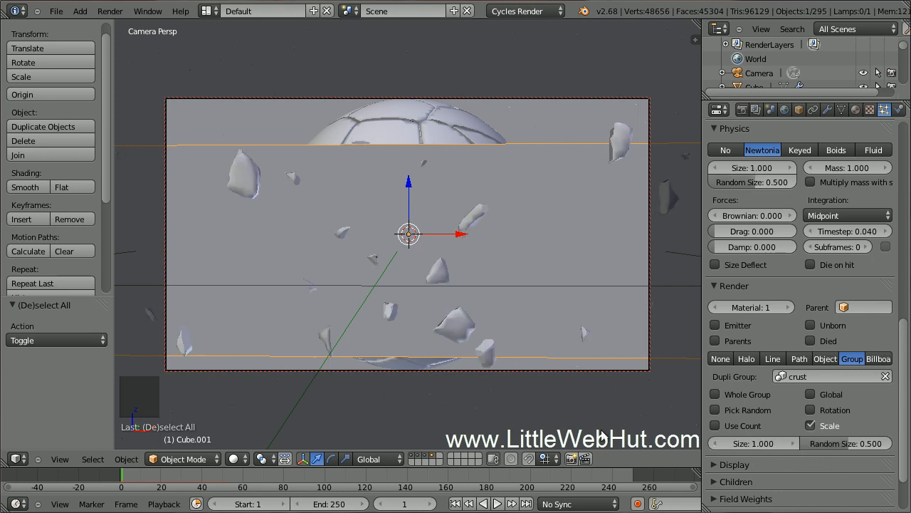
Preview the scene in Rendered viewport shading and rotate the camera by 20° to tilt the debris belt.
{"action": "left_click", "coordinate": [236, 459]}
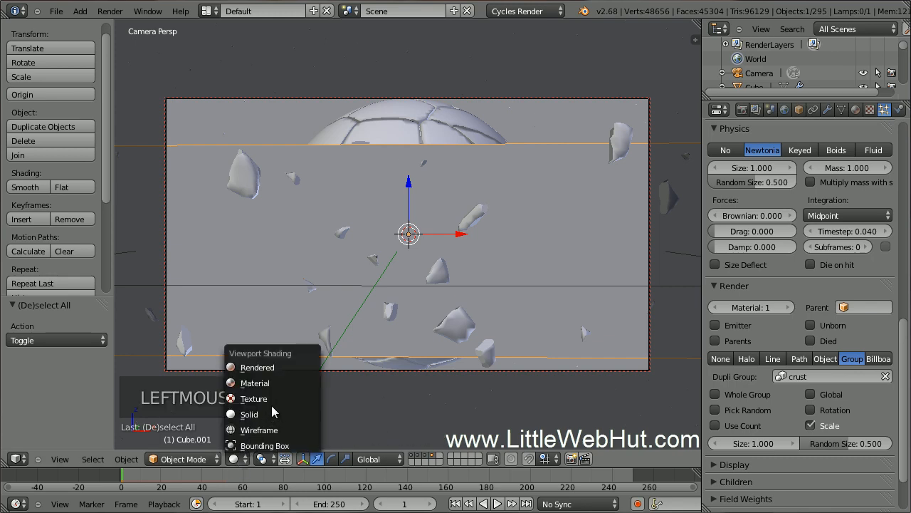
{"action": "left_click", "coordinate": [286, 368]}
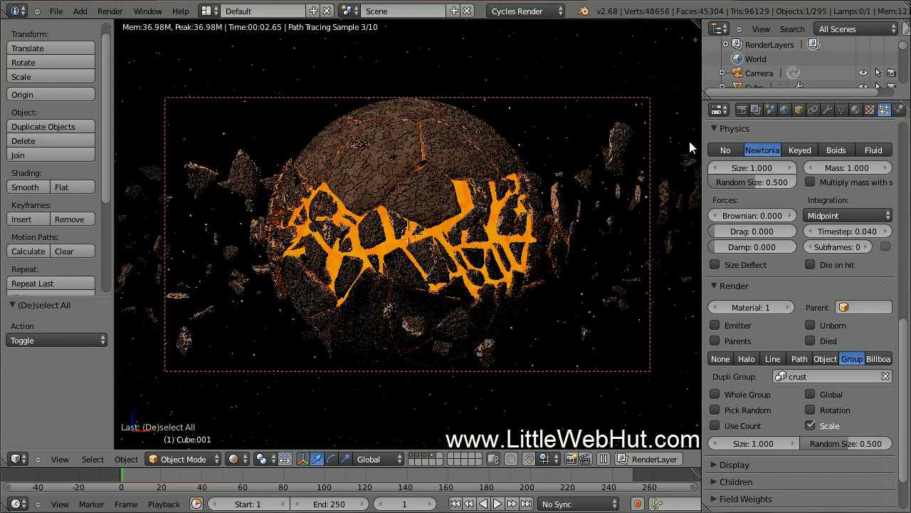
{"action": "left_click", "coordinate": [769, 73]}
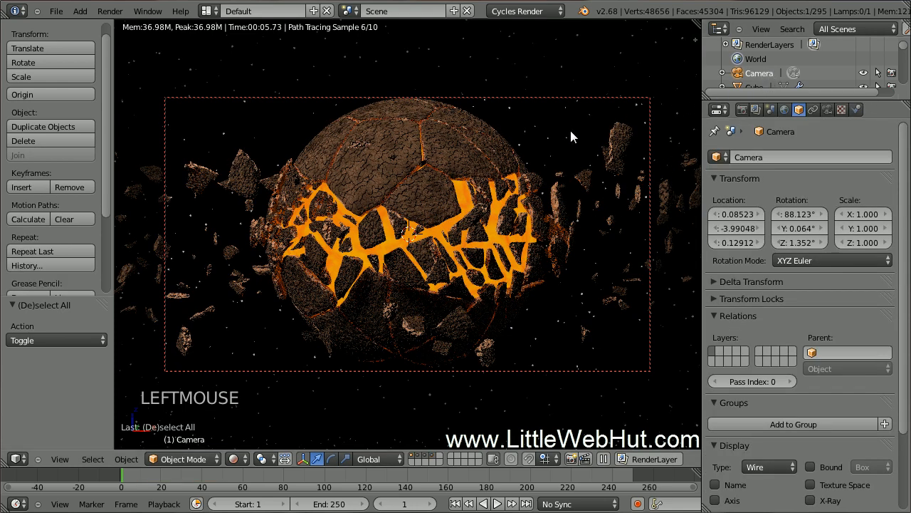
{"action": "type", "text": "r"}
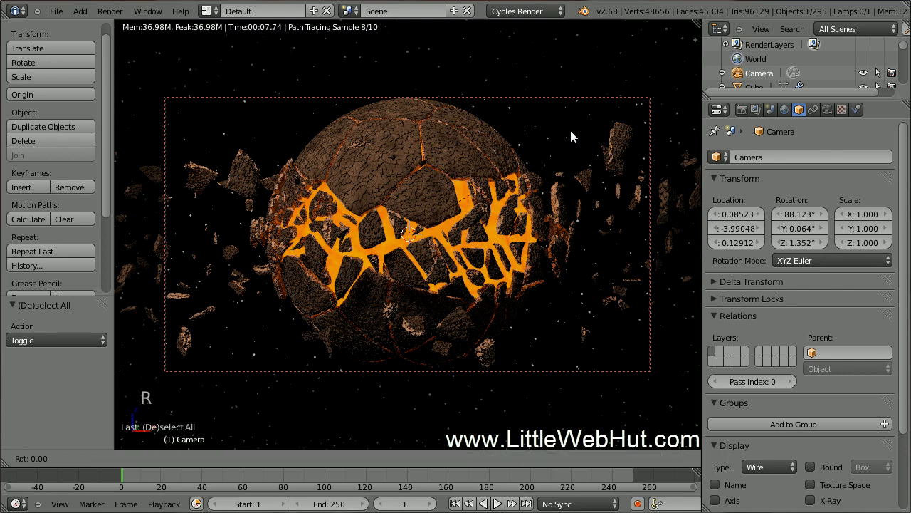
{"action": "type", "text": "20"}
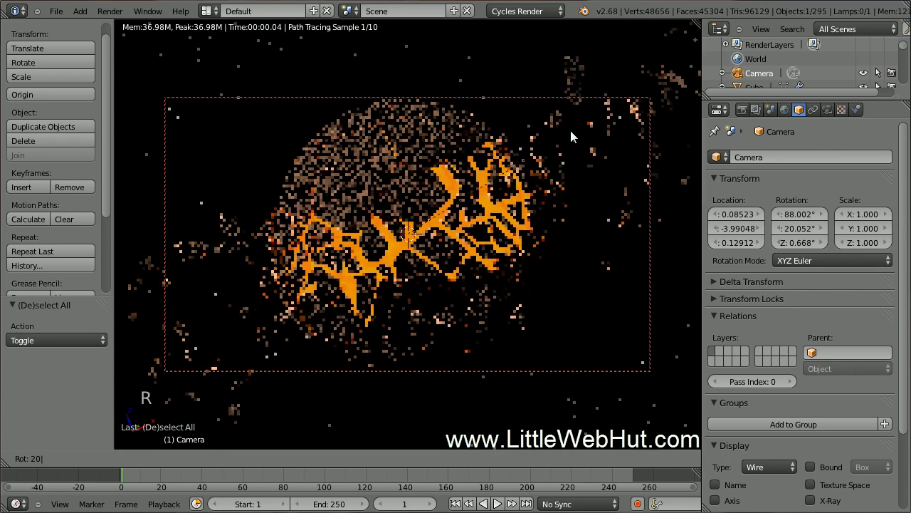
{"action": "key", "text": "Return"}
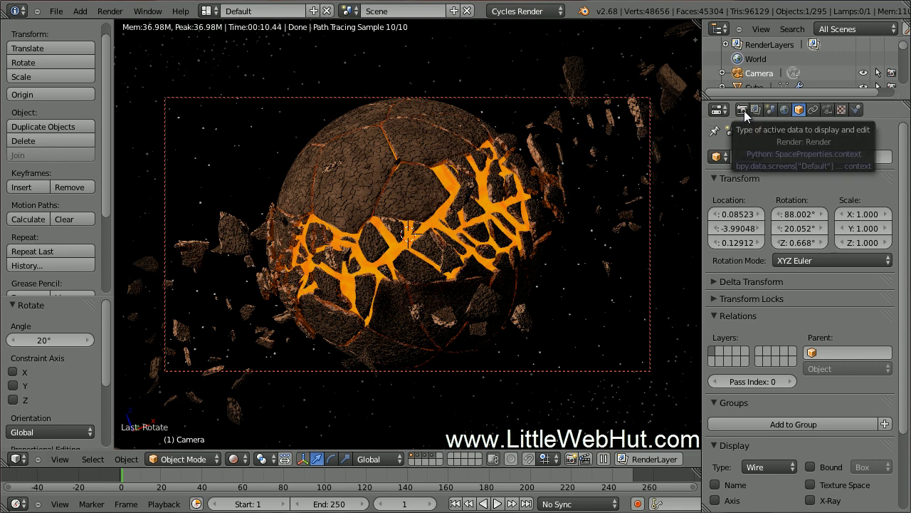
Render the current frame as a still image from the tilted camera.
{"action": "left_click", "coordinate": [742, 111]}
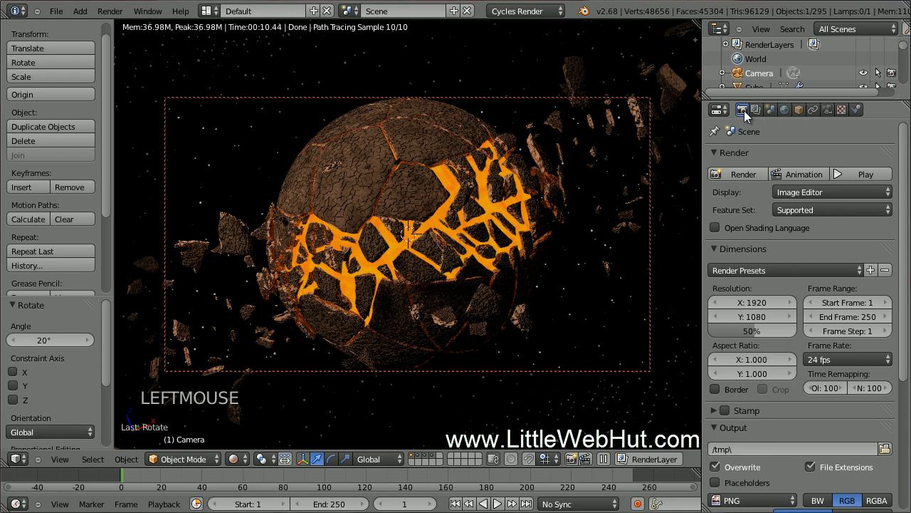
{"action": "left_click", "coordinate": [735, 174]}
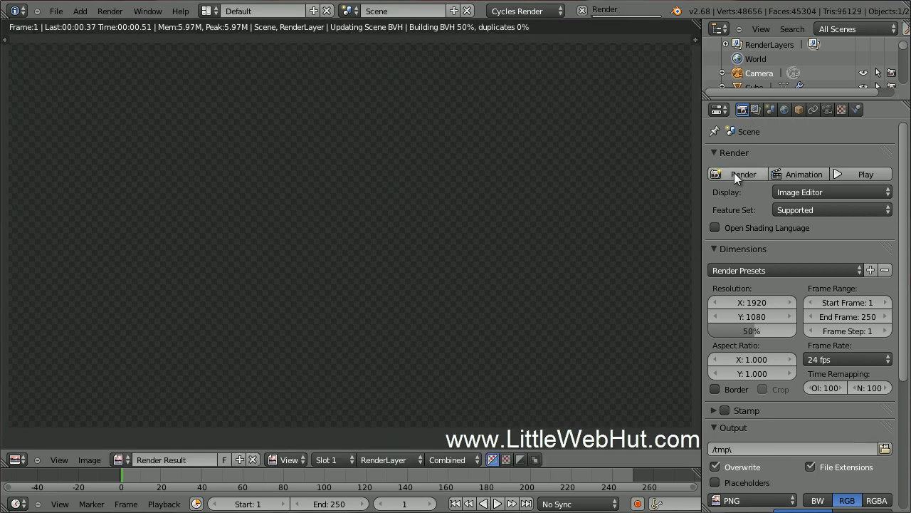
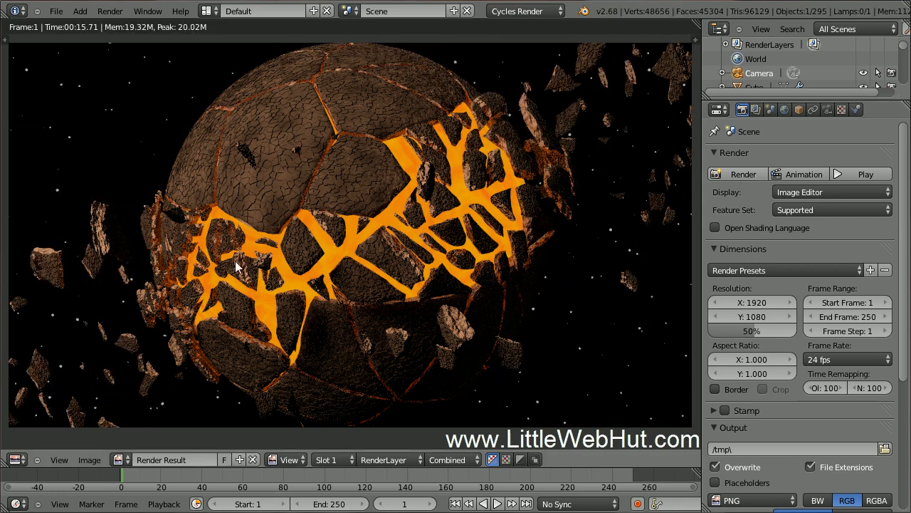
Change the render result view to the Node Editor and hide its properties sidebar.
{"action": "left_click", "coordinate": [18, 459]}
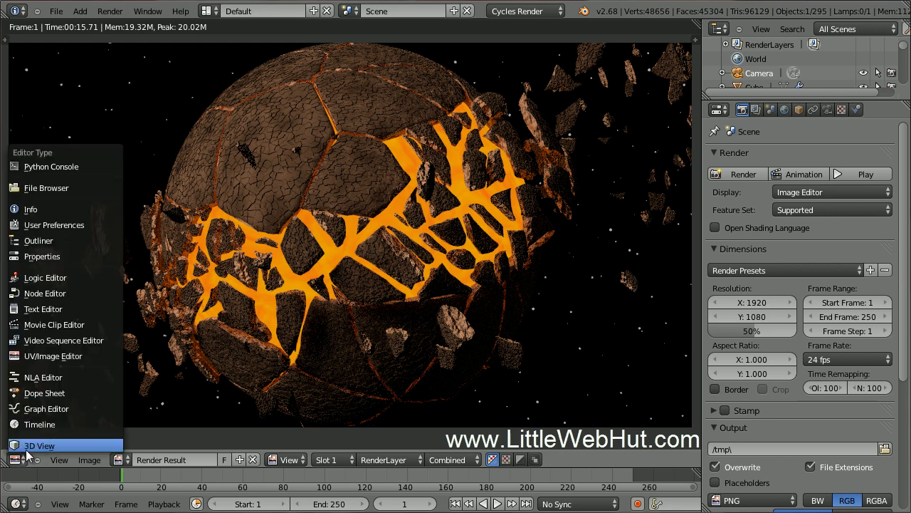
{"action": "left_click", "coordinate": [79, 294]}
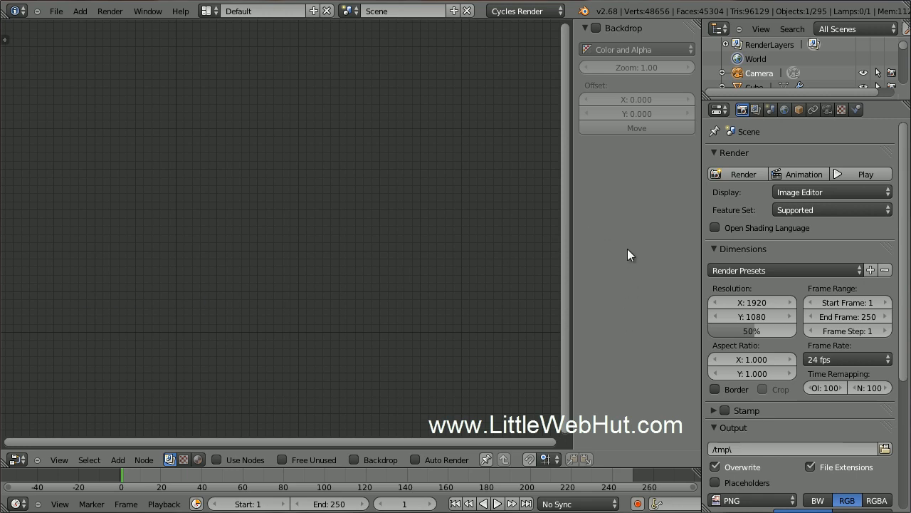
{"action": "key", "text": "n"}
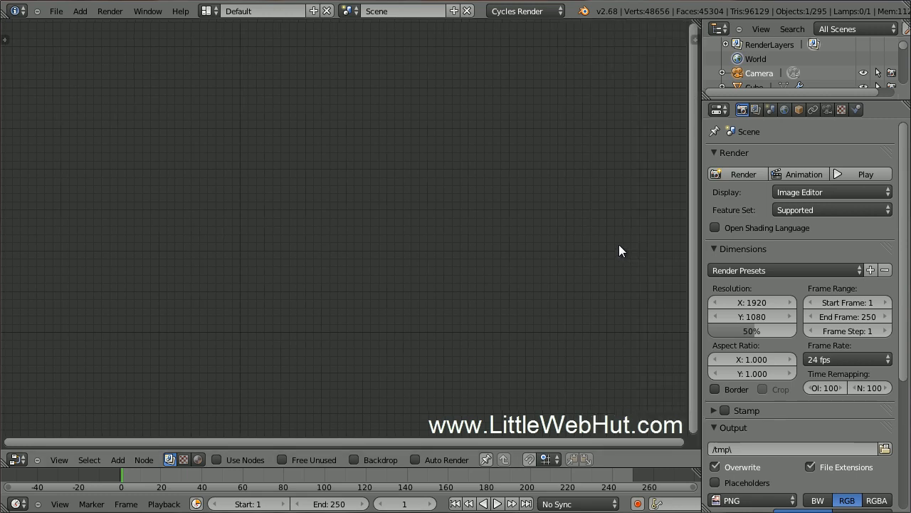
Enable compositing nodes for the scene and spread the Render Layers and Composite nodes far apart.
{"action": "left_click", "coordinate": [218, 460]}
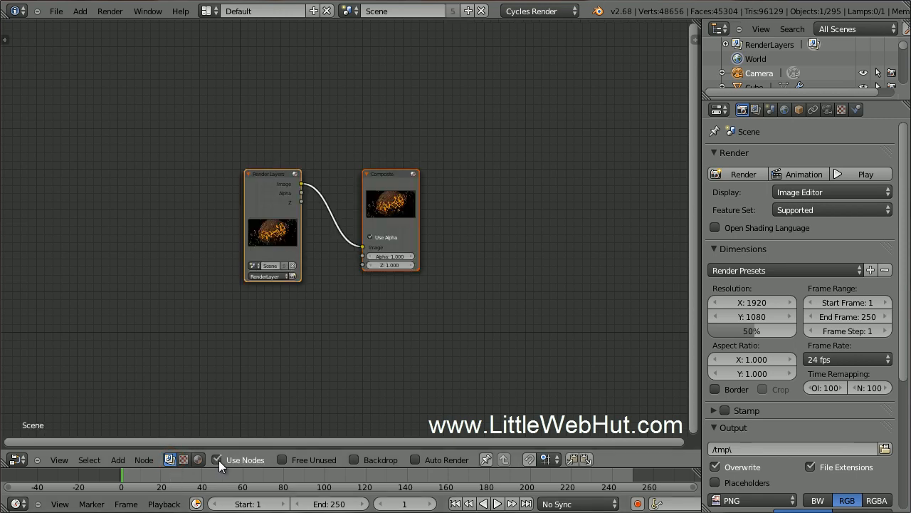
{"action": "scroll", "coordinate": [343, 361], "scroll_direction": "up", "scroll_amount": 3}
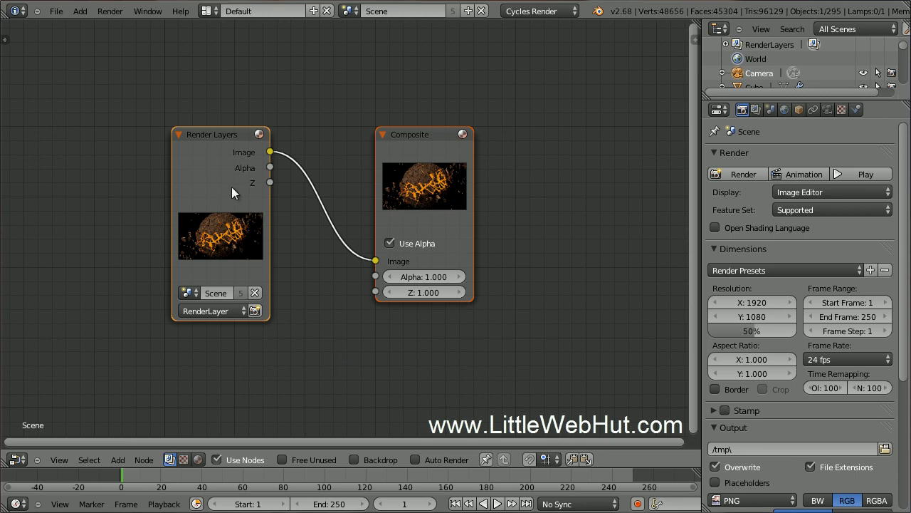
{"action": "left_click_drag", "start_coordinate": [221, 133], "coordinate": [73, 32]}
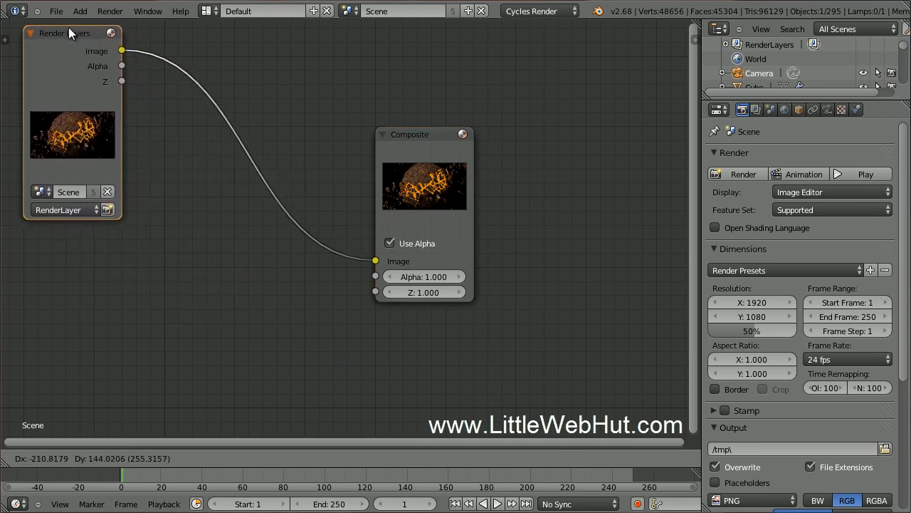
{"action": "left_click_drag", "start_coordinate": [407, 134], "coordinate": [613, 41]}
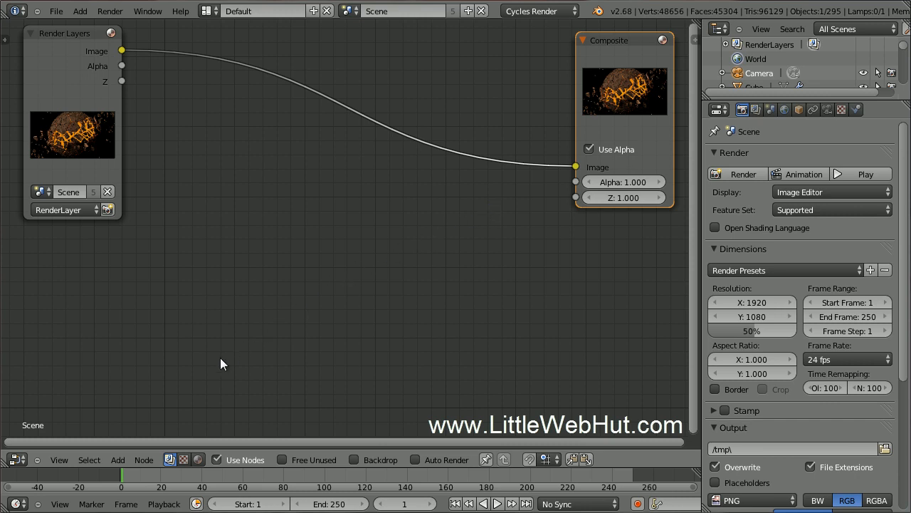
Insert a Glare filter node on the link between Render Layers and Composite, and widen it so its labels are readable.
{"action": "left_click", "coordinate": [118, 460]}
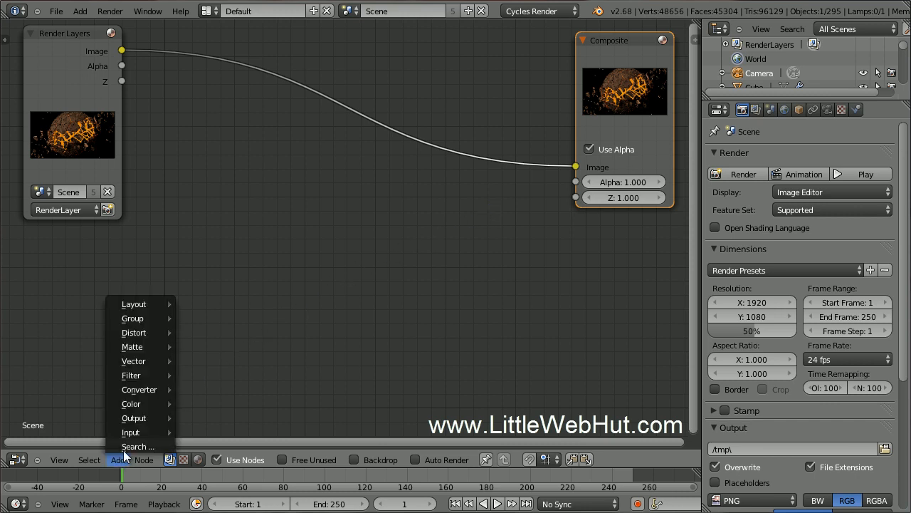
{"action": "mouse_move", "coordinate": [157, 376]}
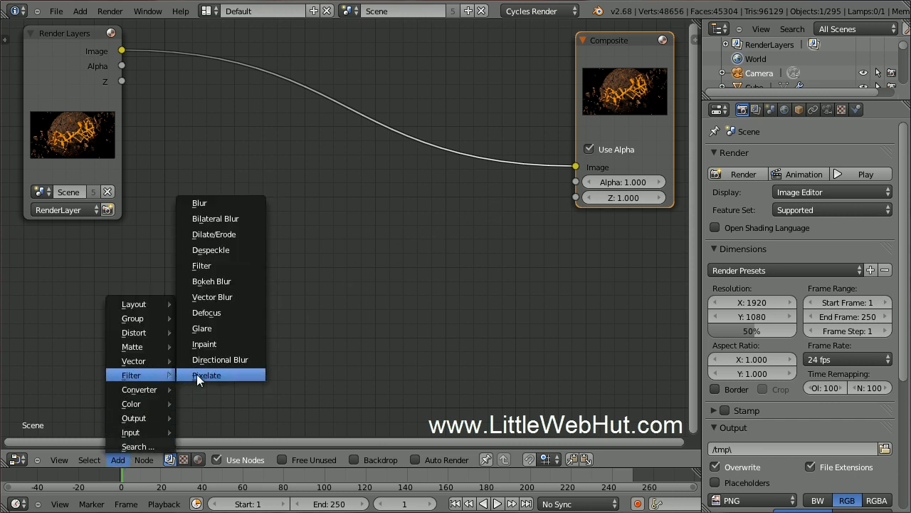
{"action": "left_click", "coordinate": [233, 327]}
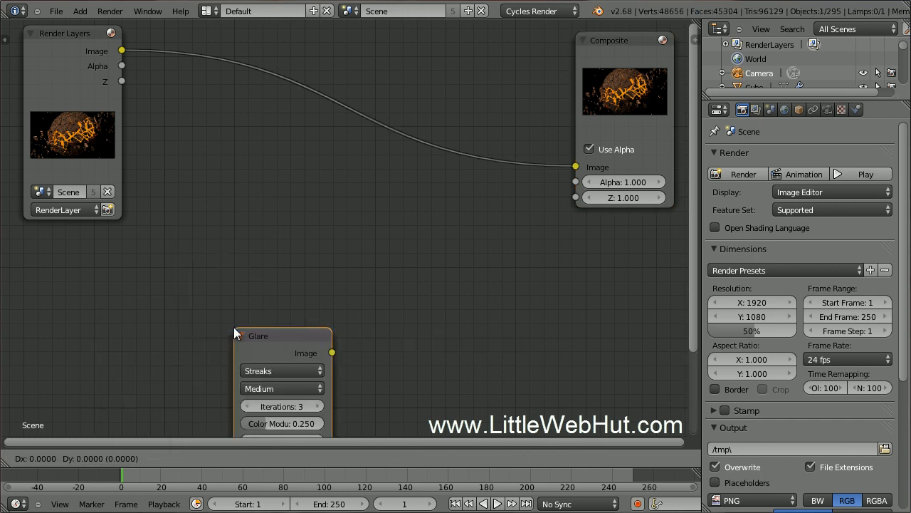
{"action": "left_click", "coordinate": [182, 32]}
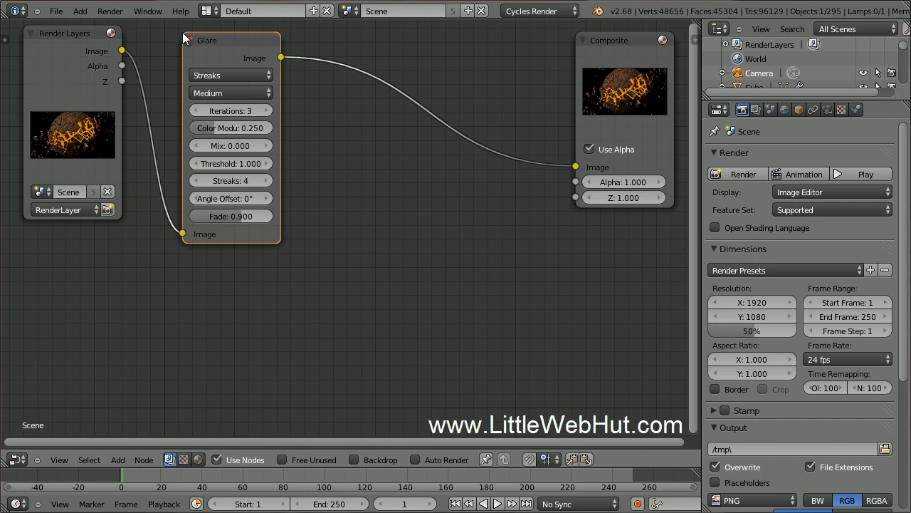
{"action": "left_click_drag", "start_coordinate": [281, 146], "coordinate": [311, 146]}
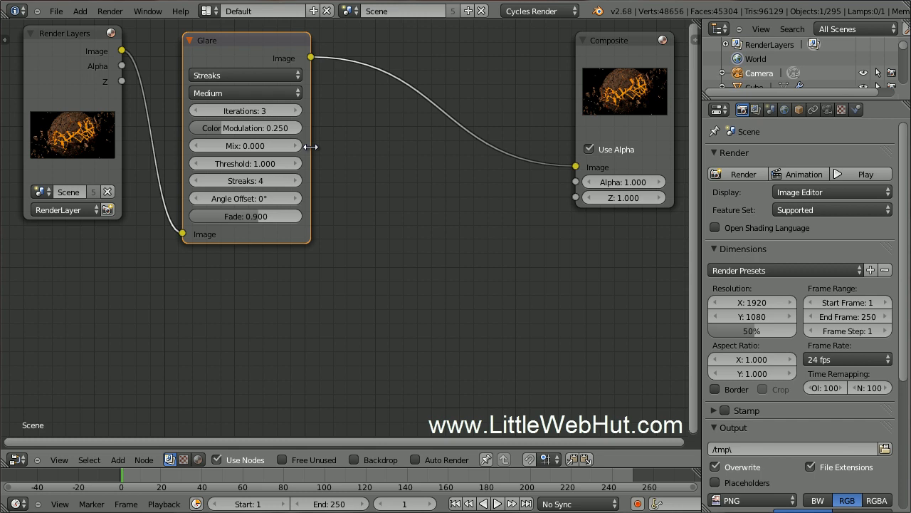
Add a Viewer node below Composite, feed it the Glare image output, and show the result as backdrop.
{"action": "left_click", "coordinate": [118, 460]}
{"action": "mouse_move", "coordinate": [141, 418]}
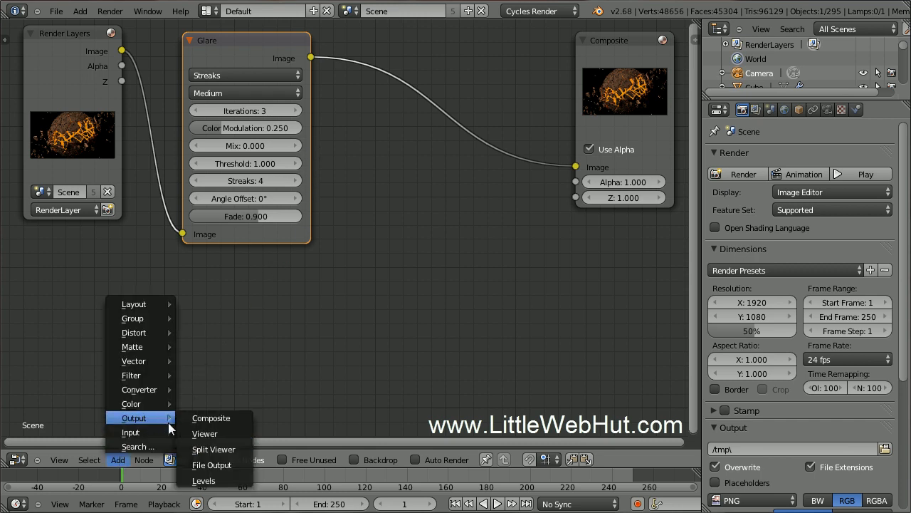
{"action": "left_click", "coordinate": [231, 434]}
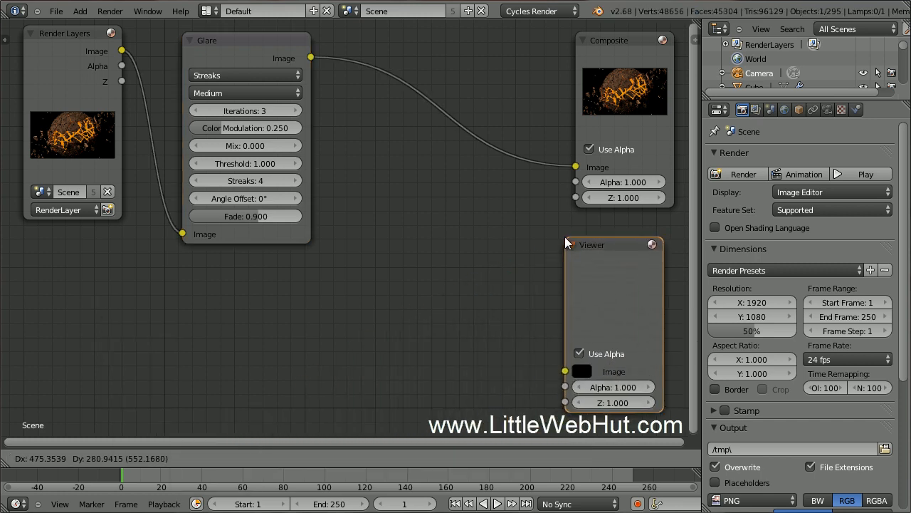
{"action": "left_click", "coordinate": [575, 243]}
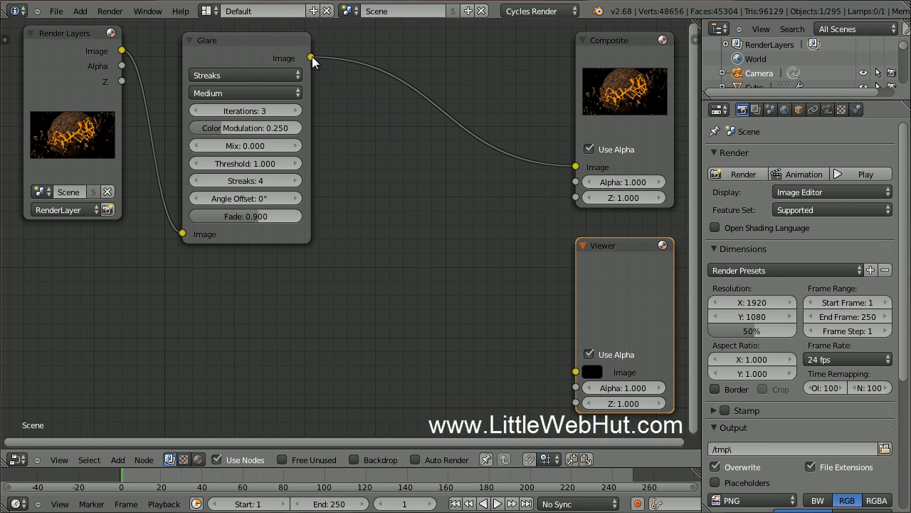
{"action": "left_click_drag", "start_coordinate": [313, 59], "coordinate": [574, 371]}
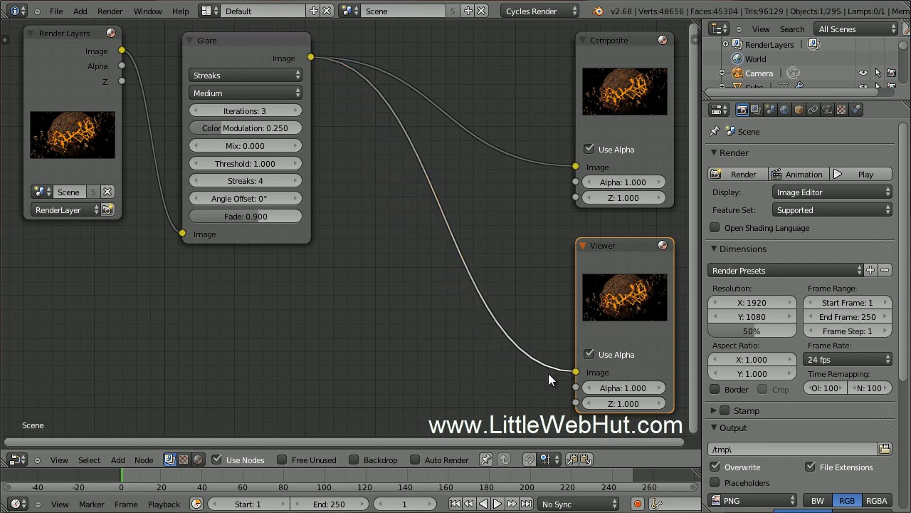
{"action": "left_click", "coordinate": [354, 460]}
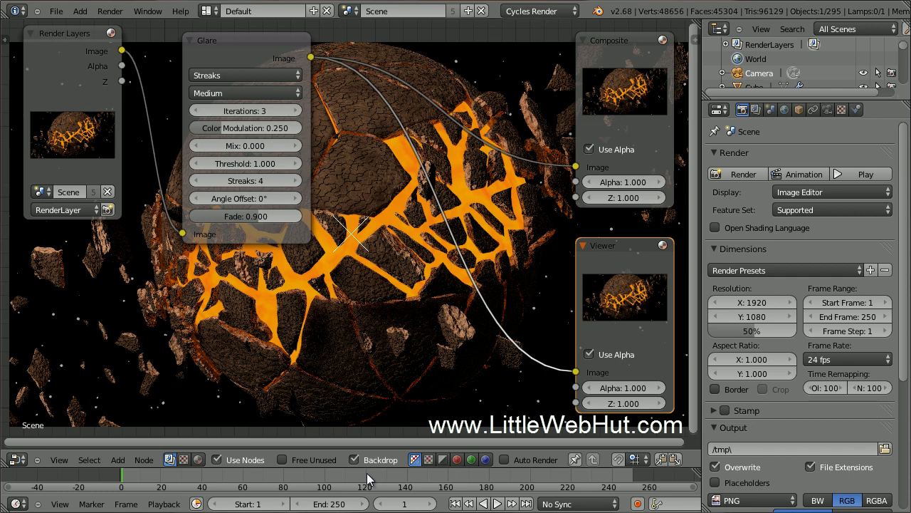
Set the Glare node to Ghosts with threshold 0 and color modulation 0.5, and save the project file.
{"action": "left_click", "coordinate": [257, 73]}
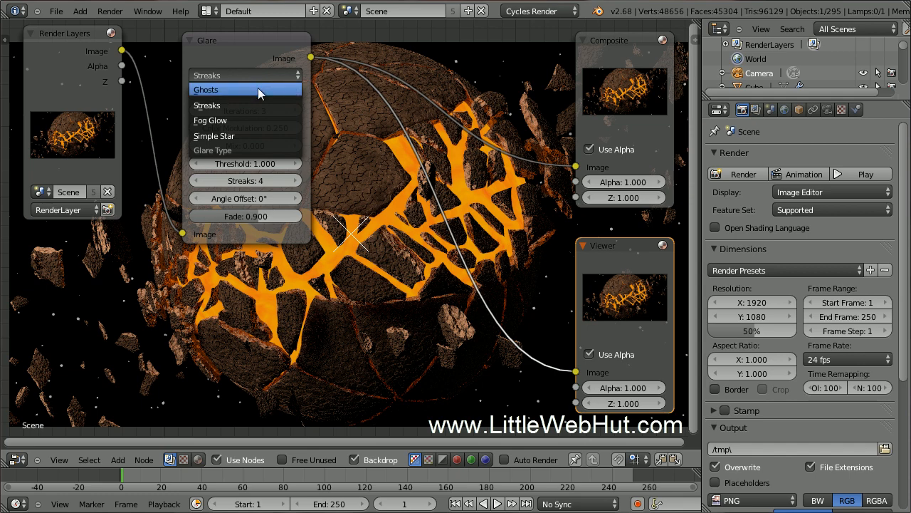
{"action": "left_click", "coordinate": [258, 89]}
{"action": "left_click", "coordinate": [243, 161]}
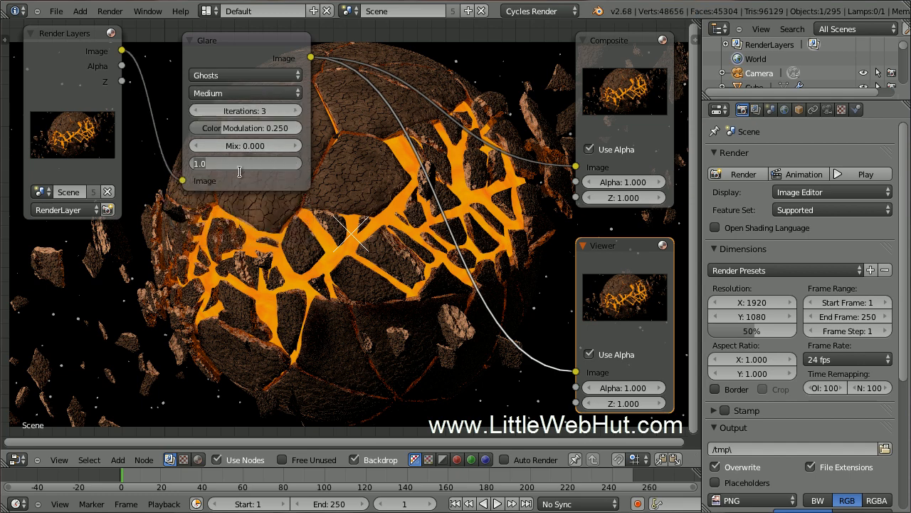
{"action": "type", "text": "0"}
{"action": "key", "text": "Return"}
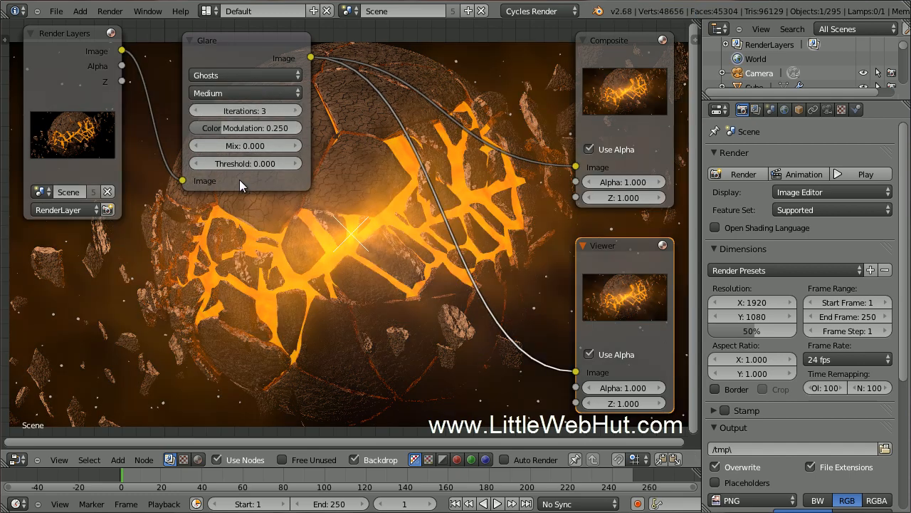
{"action": "left_click", "coordinate": [251, 126]}
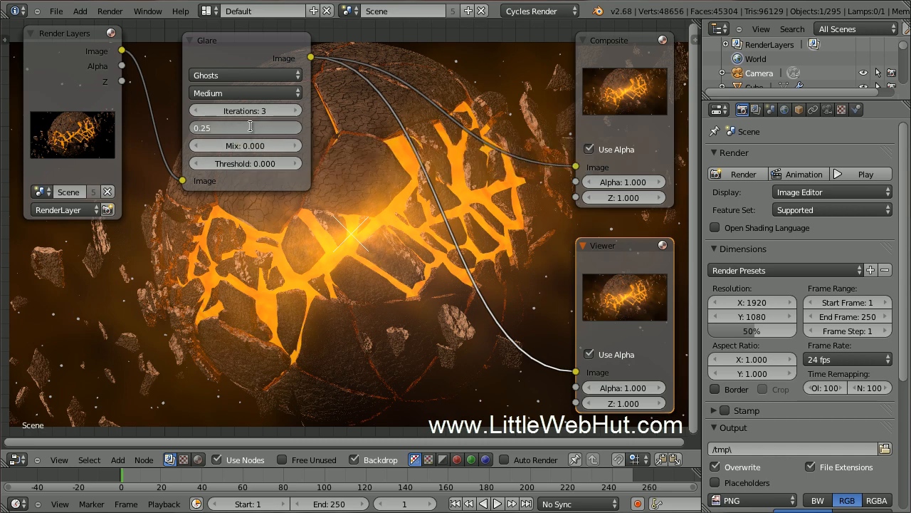
{"action": "type", "text": "0.5"}
{"action": "key", "text": "Return"}
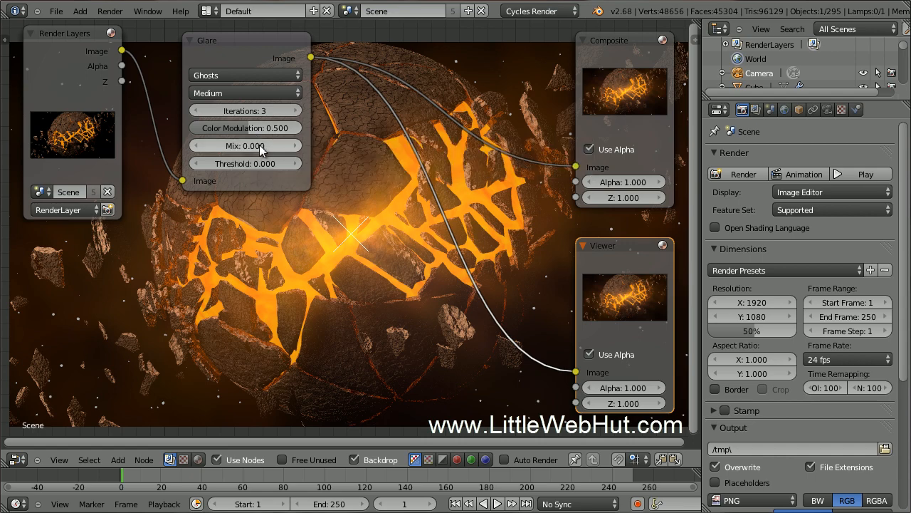
{"action": "left_click", "coordinate": [58, 12]}
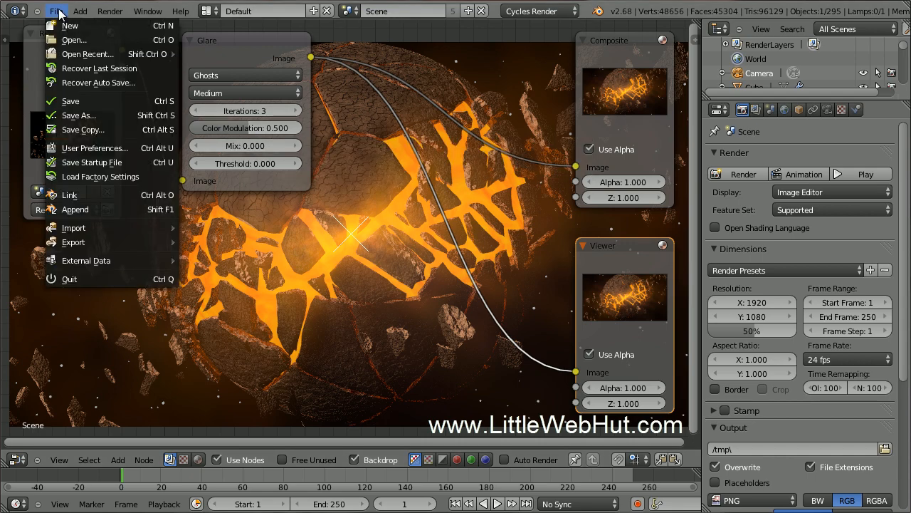
{"action": "left_click", "coordinate": [105, 102]}
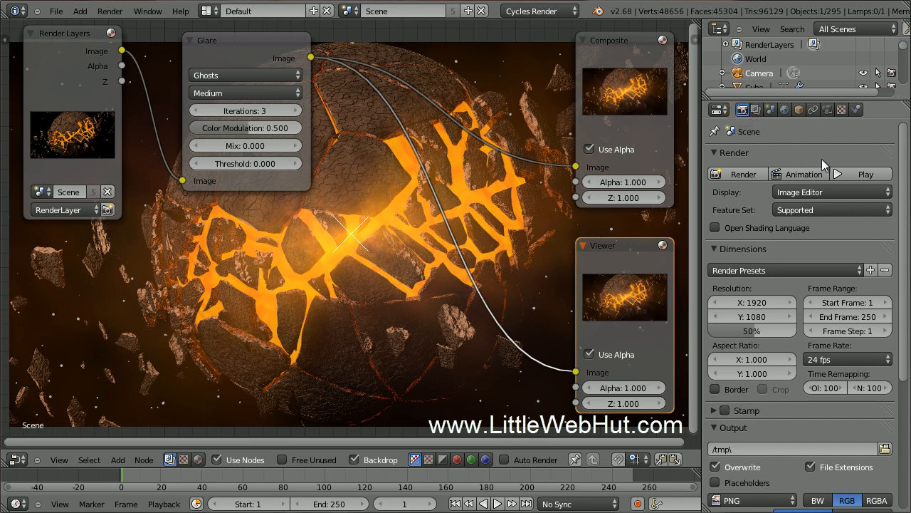
Set the render samples to 300 and render the final still image.
{"action": "left_click_drag", "start_coordinate": [902, 191], "coordinate": [904, 324]}
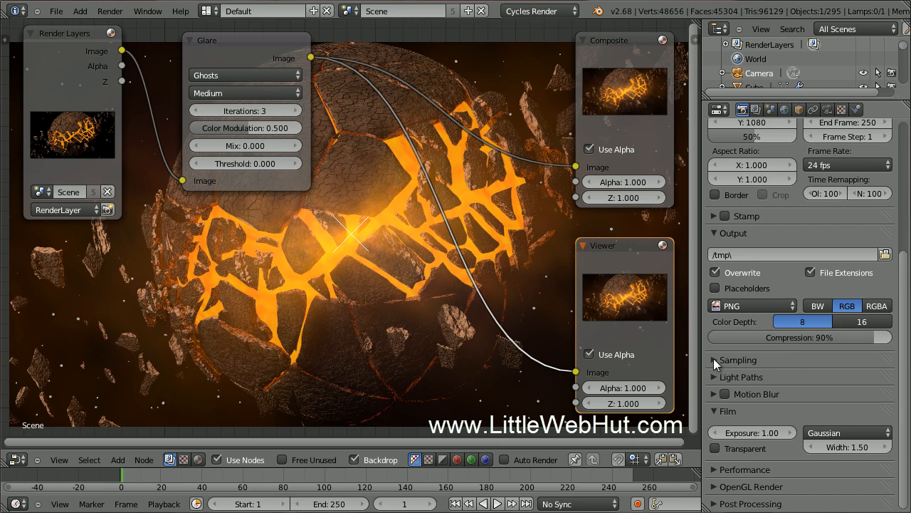
{"action": "left_click", "coordinate": [714, 360]}
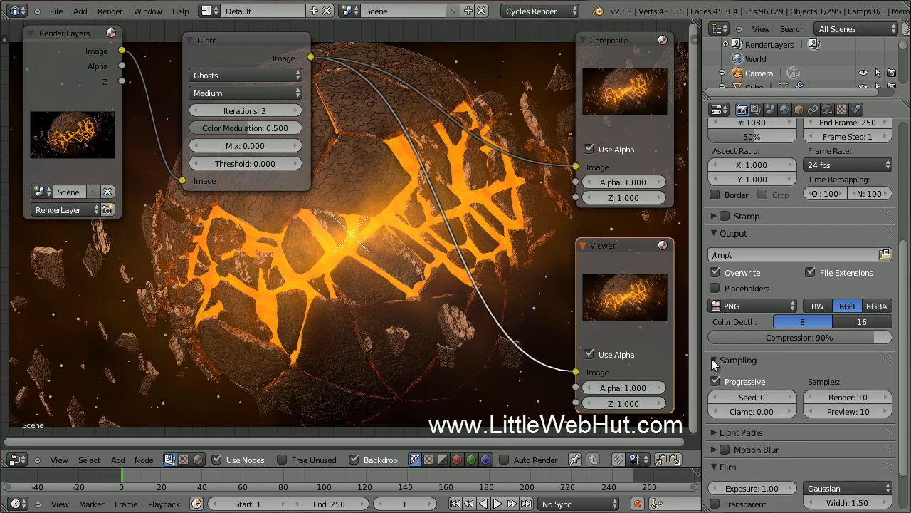
{"action": "left_click", "coordinate": [849, 395]}
{"action": "type", "text": "300"}
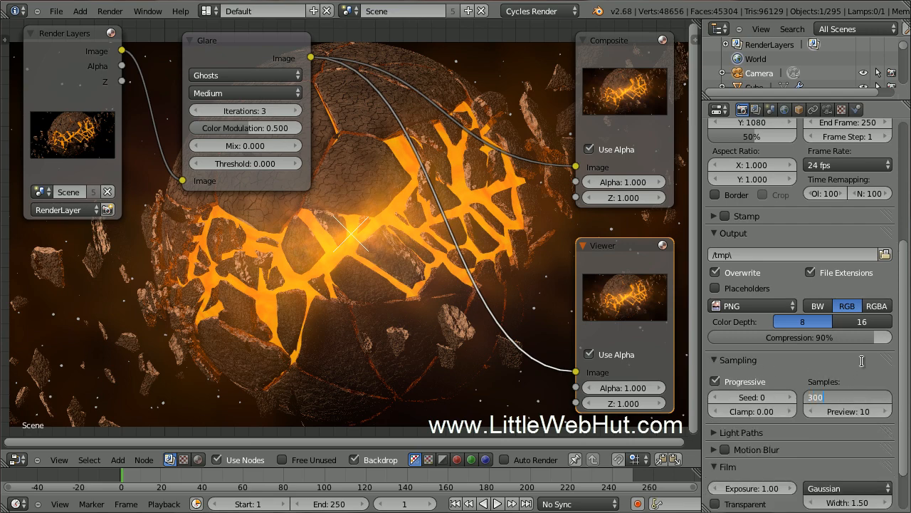
{"action": "key", "text": "Return"}
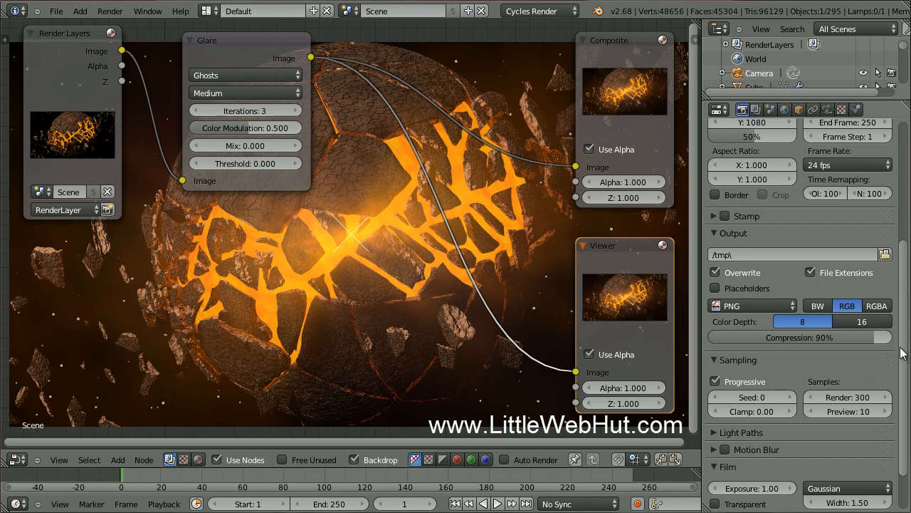
{"action": "left_click_drag", "start_coordinate": [903, 348], "coordinate": [900, 210]}
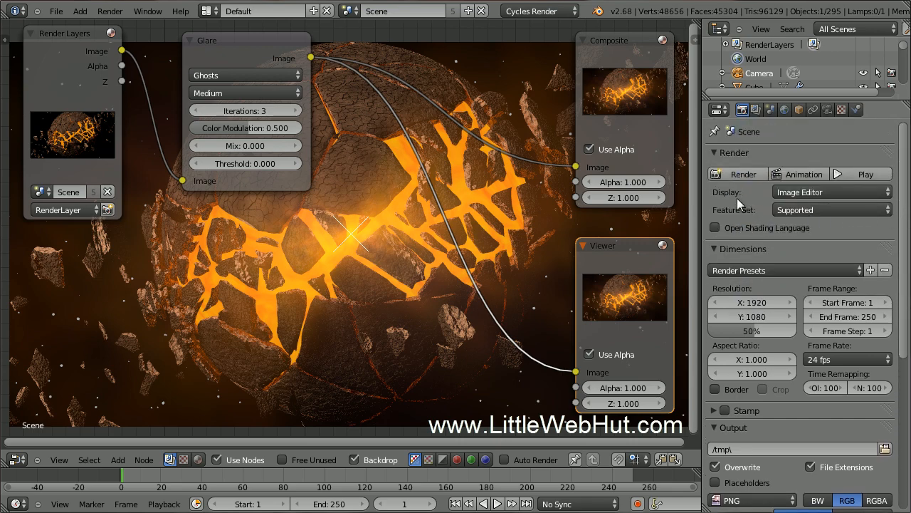
{"action": "left_click", "coordinate": [736, 174]}
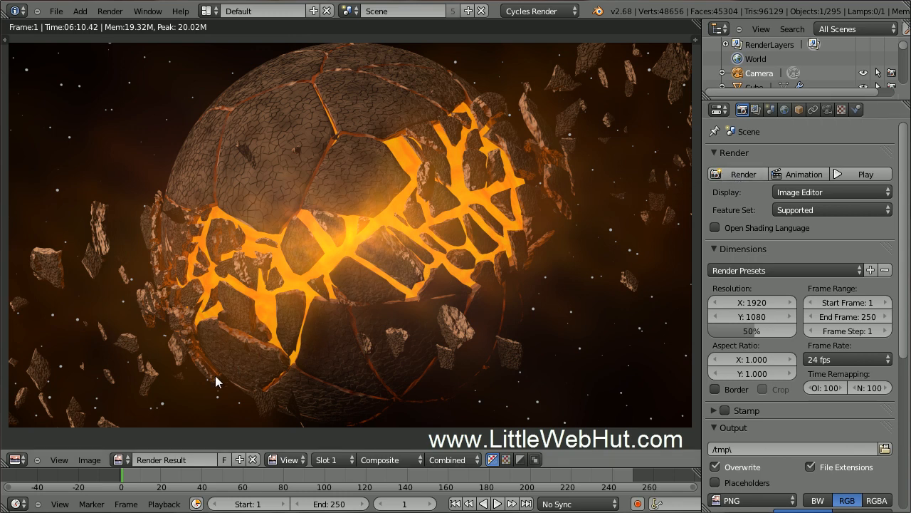
Save the render result as the PNG image planet.png in C:\demo\.
{"action": "left_click", "coordinate": [89, 460]}
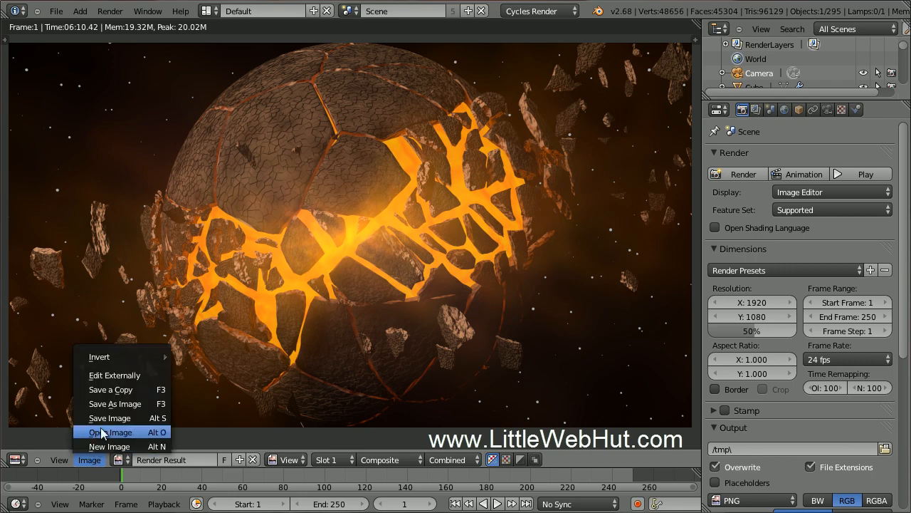
{"action": "left_click", "coordinate": [143, 404]}
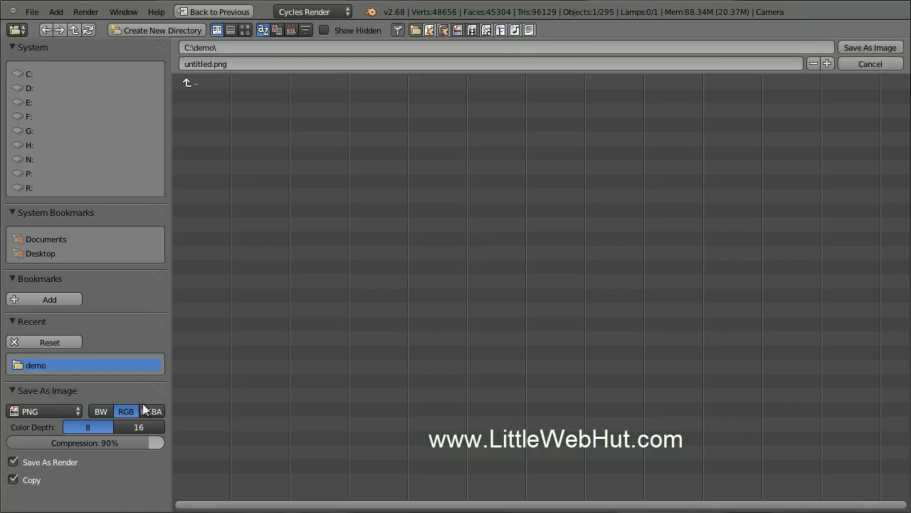
{"action": "double_click", "coordinate": [203, 65]}
{"action": "double_click", "coordinate": [202, 65]}
{"action": "type", "text": "planet"}
{"action": "key", "text": "Return"}
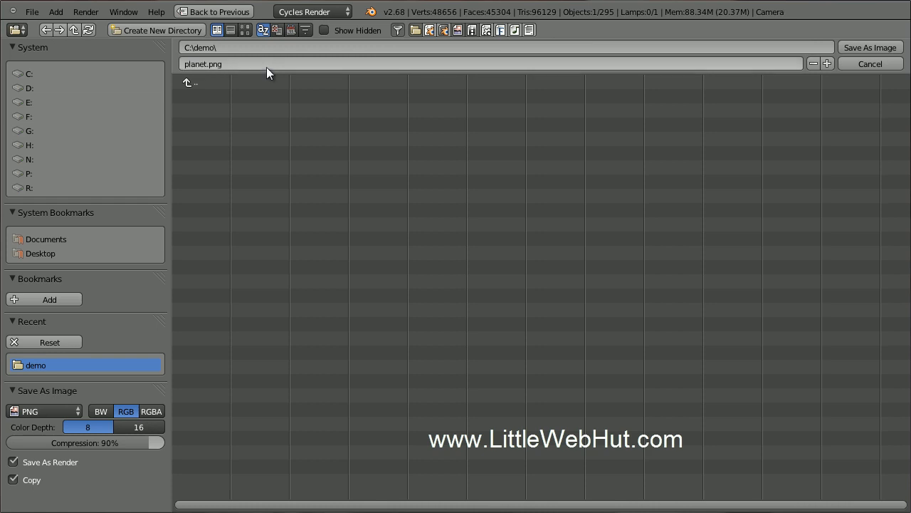
{"action": "left_click", "coordinate": [865, 48]}
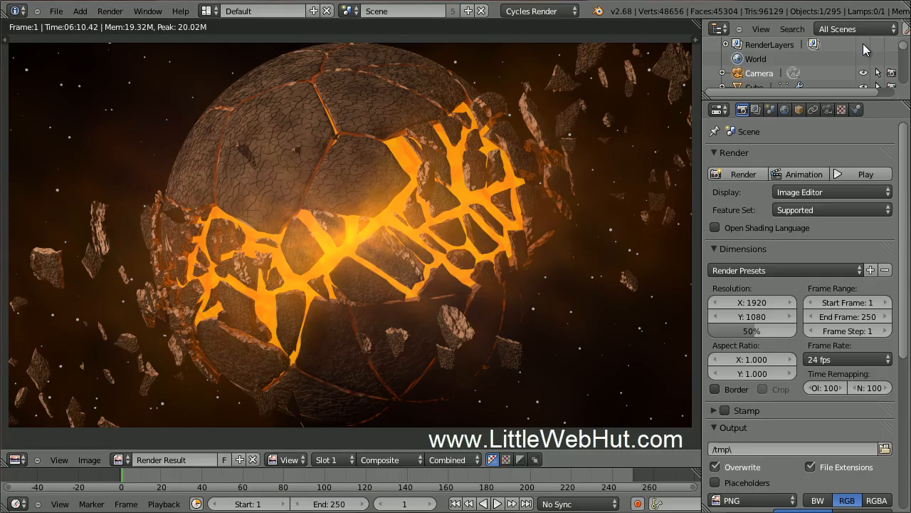